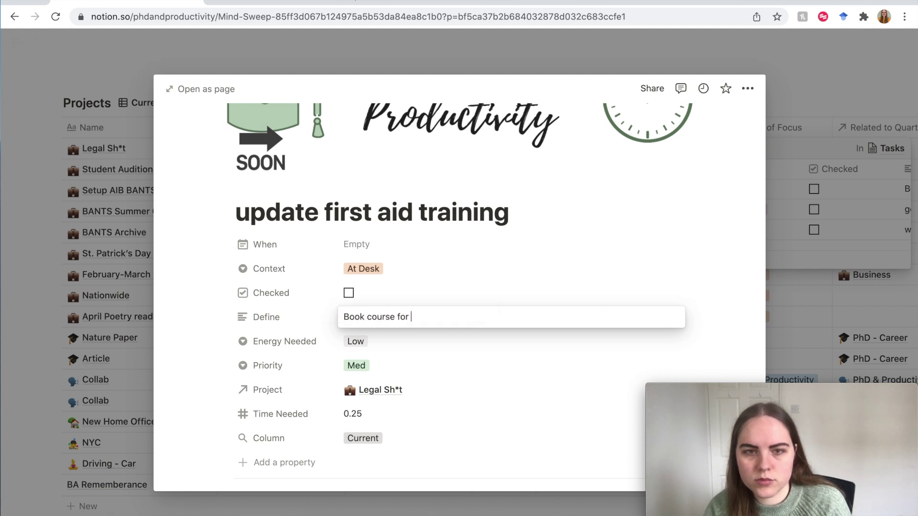
- Replace the Define text of the Legal Sh*t project's update contracts task with "Ask for update from solicitor"
key(Escape)
click(422, 44)
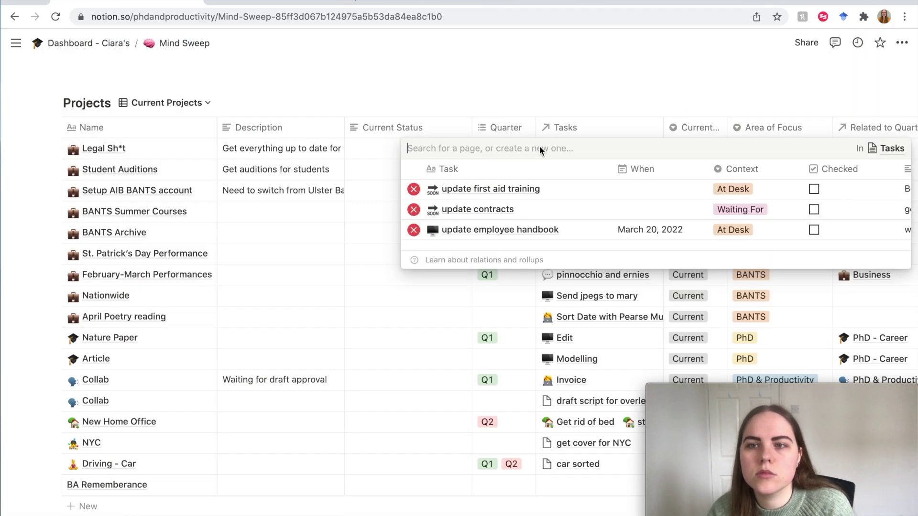
click(756, 211)
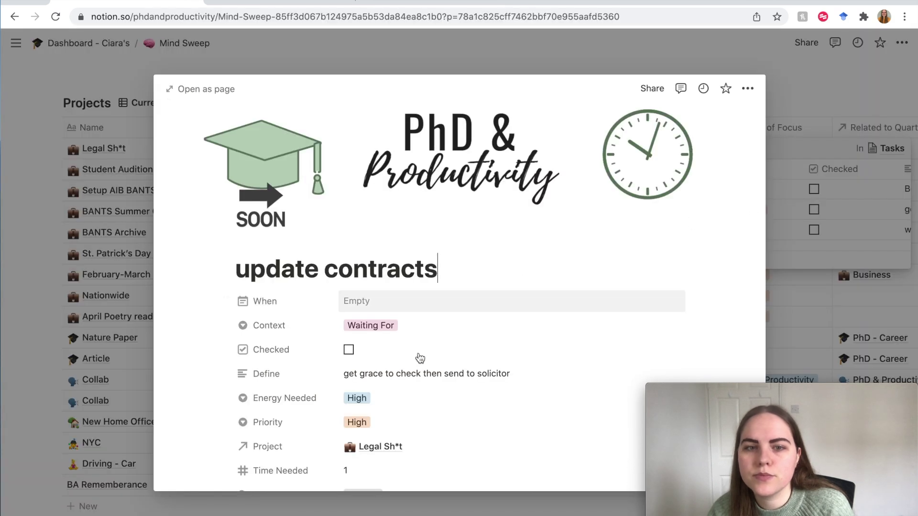
scroll(392, 334, down, 3)
click(404, 259)
key(ctrl+a)
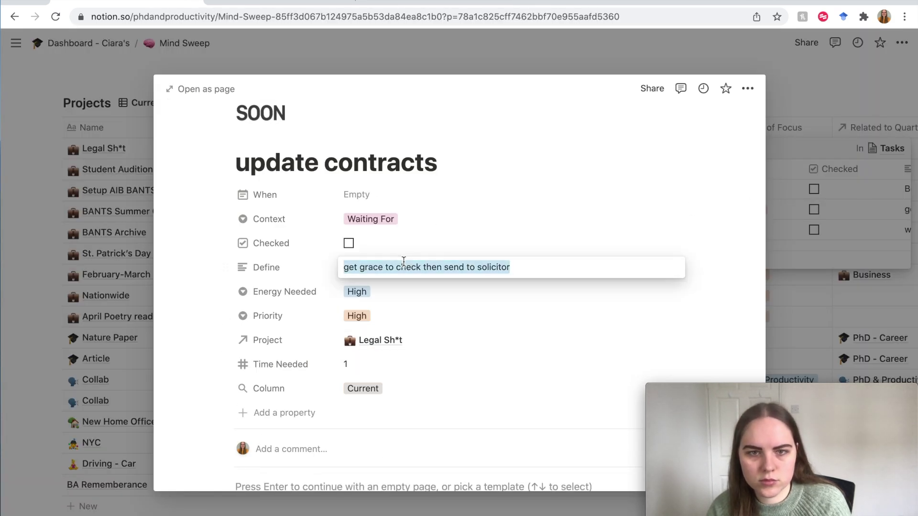
text(Ch)
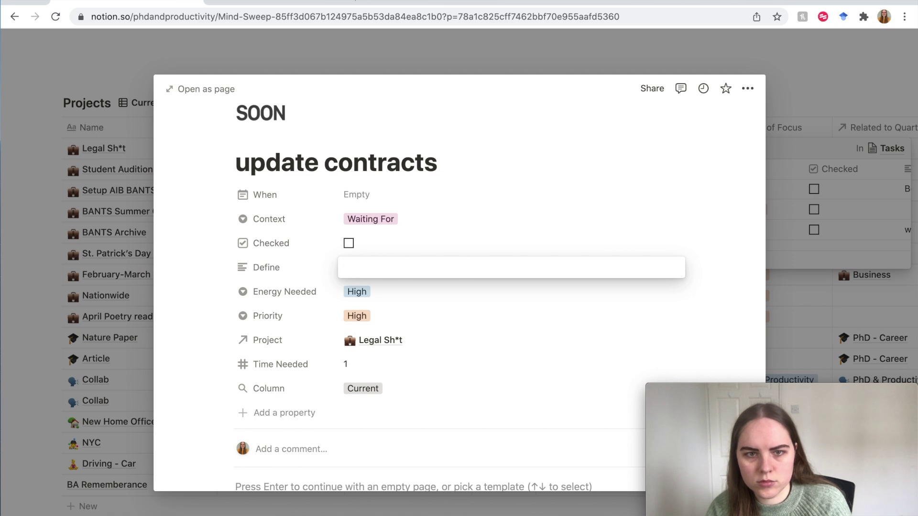
text(k for update from solicitor)
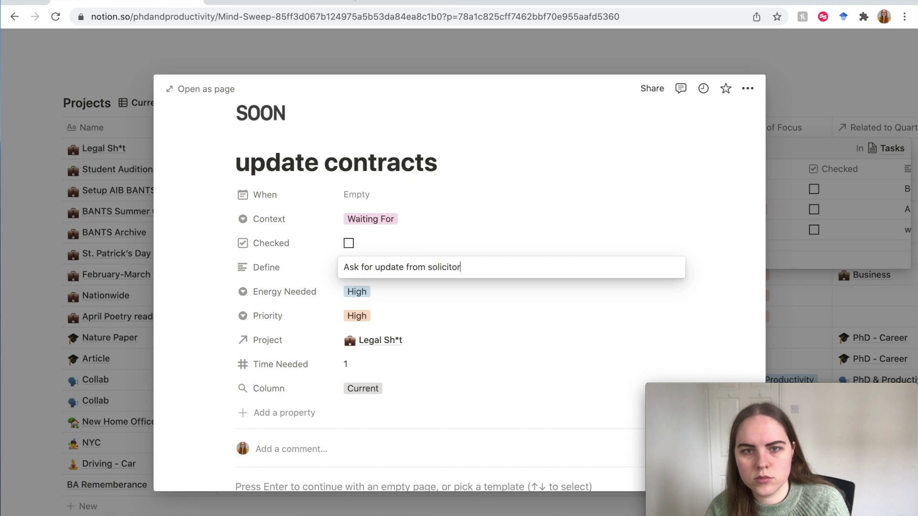
key(Escape)
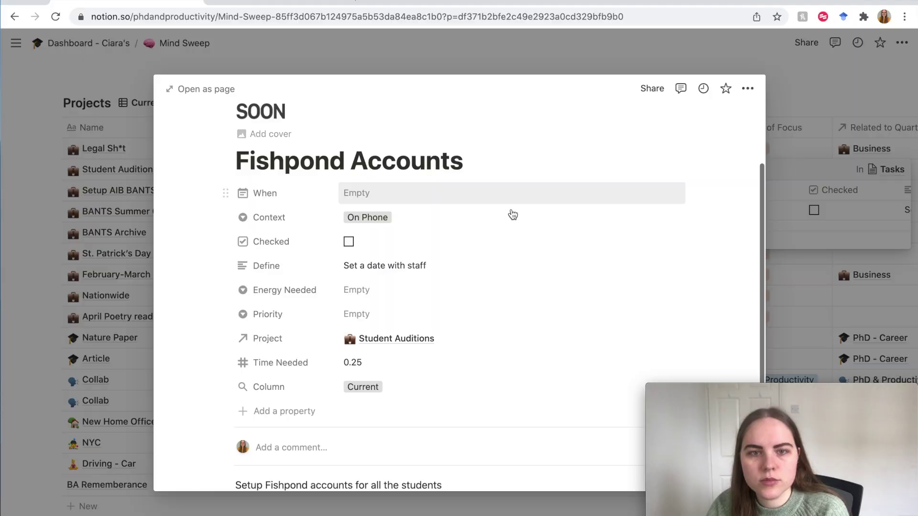
- Examine the properties and checklist of the Student Auditions project's Fishpond Accounts task
scroll(510, 211, down, 1)
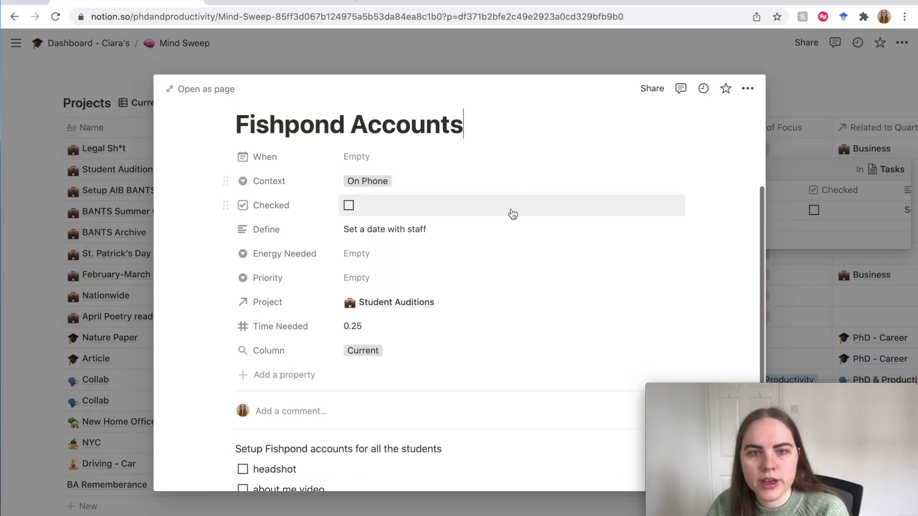
scroll(511, 209, up, 1)
scroll(512, 209, down, 5)
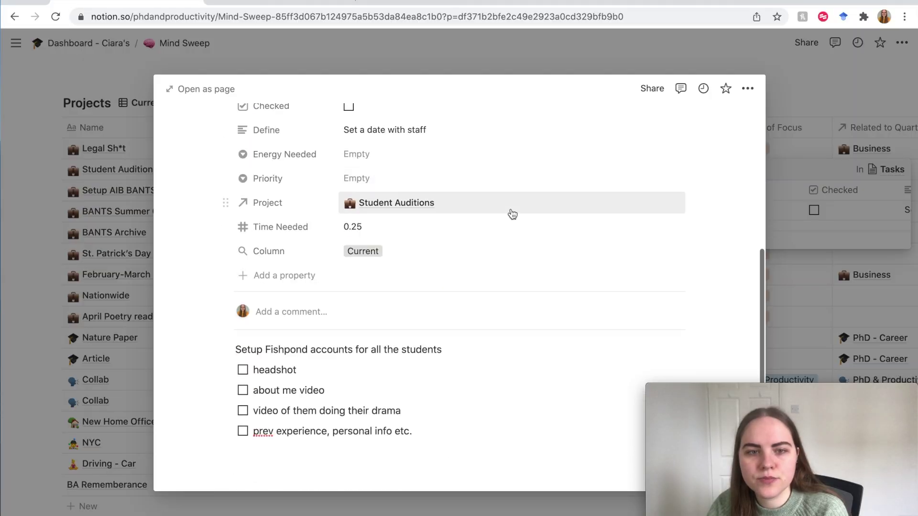
scroll(511, 208, up, 5)
scroll(509, 215, down, 2)
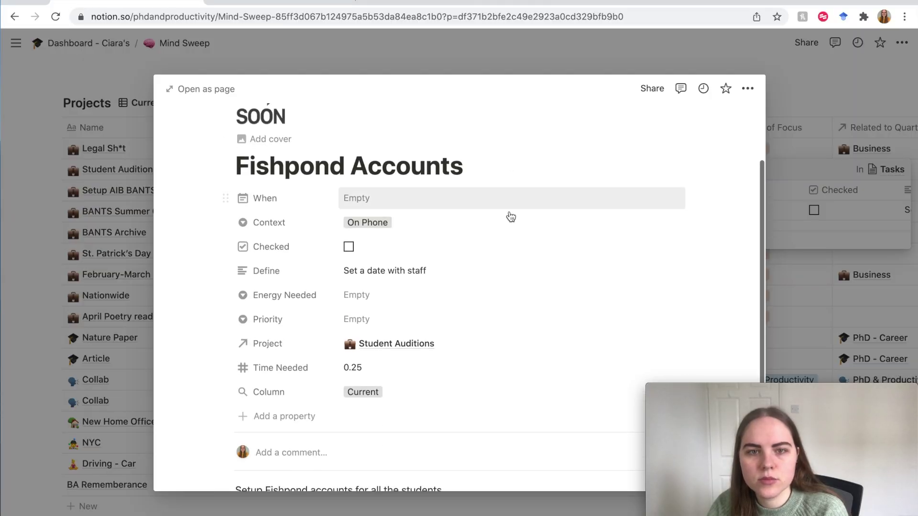
click(486, 266)
click(826, 114)
click(823, 110)
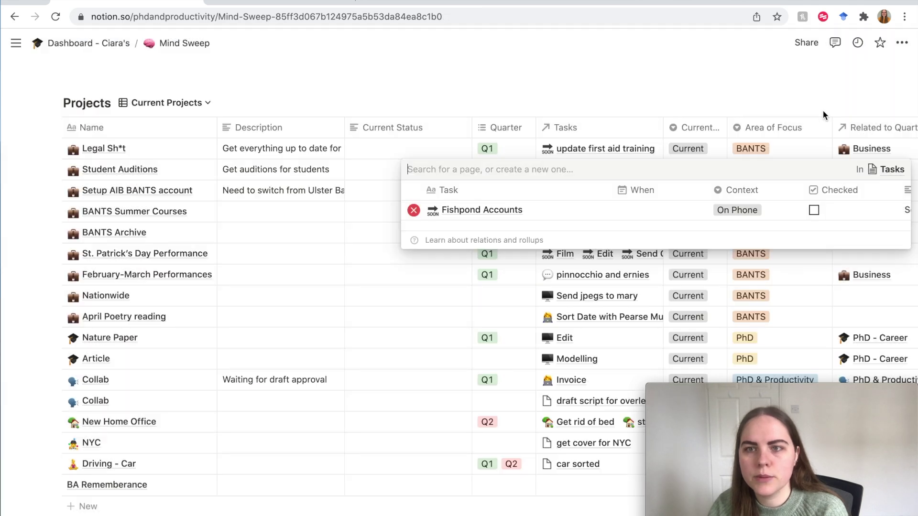
key(Escape)
- Review the tasks linked to the Setup AIB BANTS account project
scroll(635, 110, down, 2)
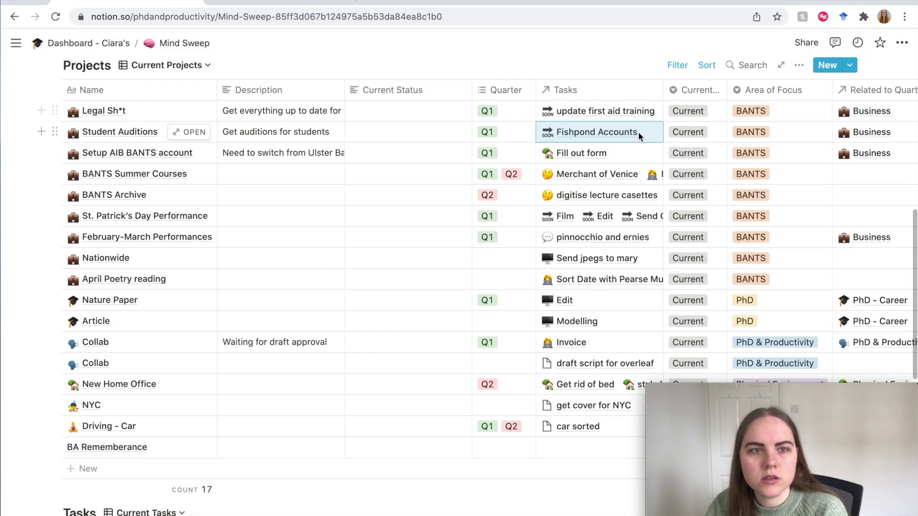
click(630, 154)
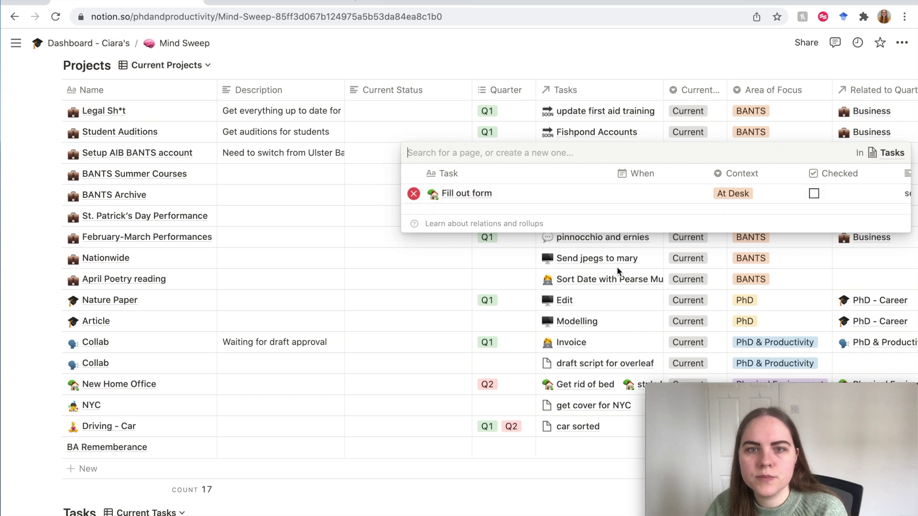
click(549, 37)
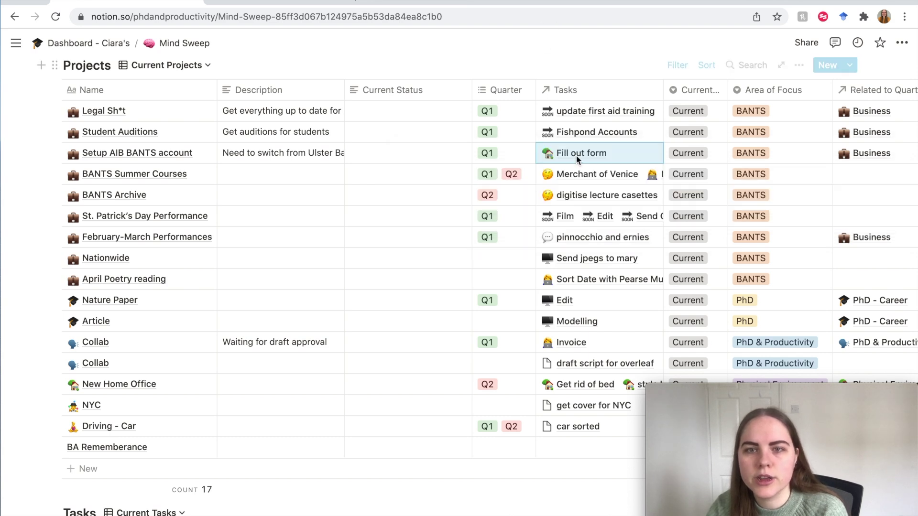
- Correct the title of the BANTS Summer Courses project's Tmetable task to "Timetable"
click(578, 173)
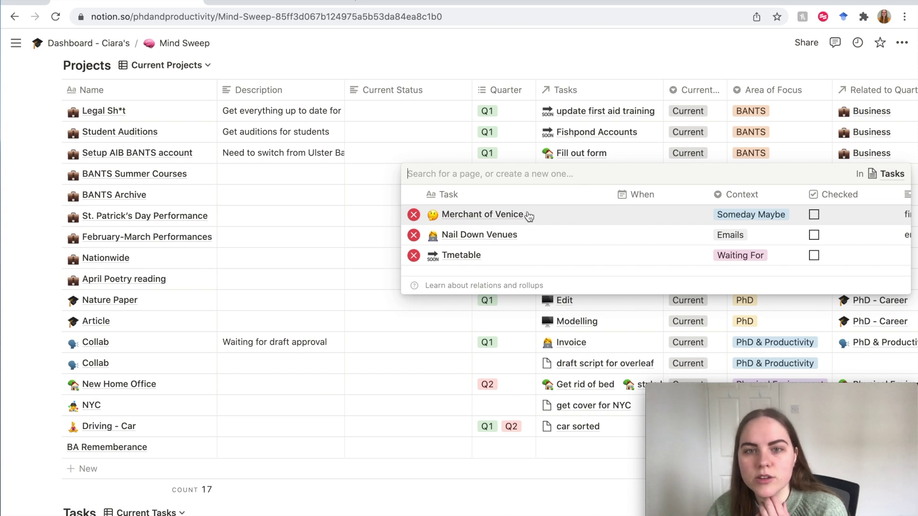
click(484, 261)
click(249, 261)
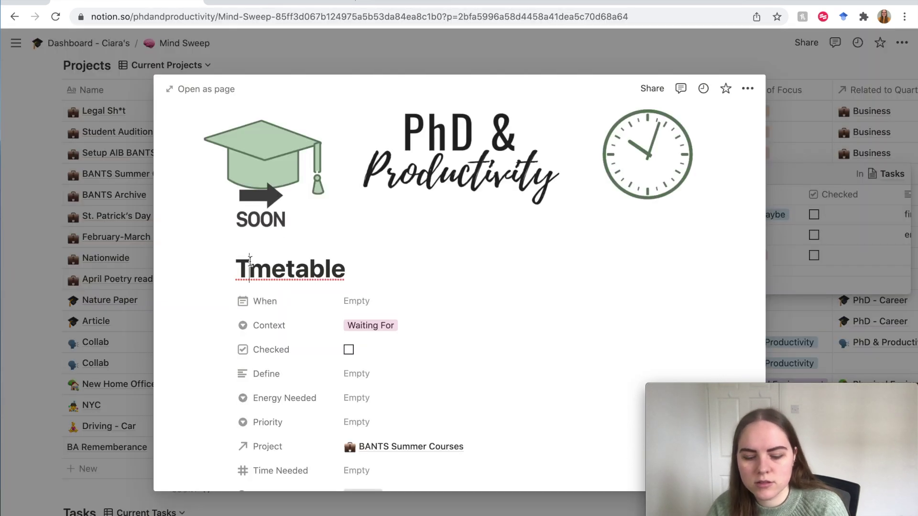
text(i)
key(Escape)
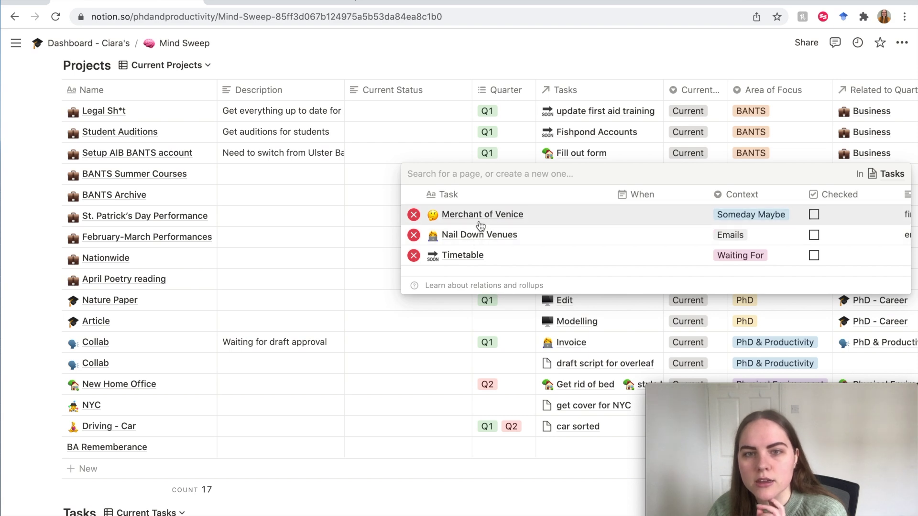
click(498, 60)
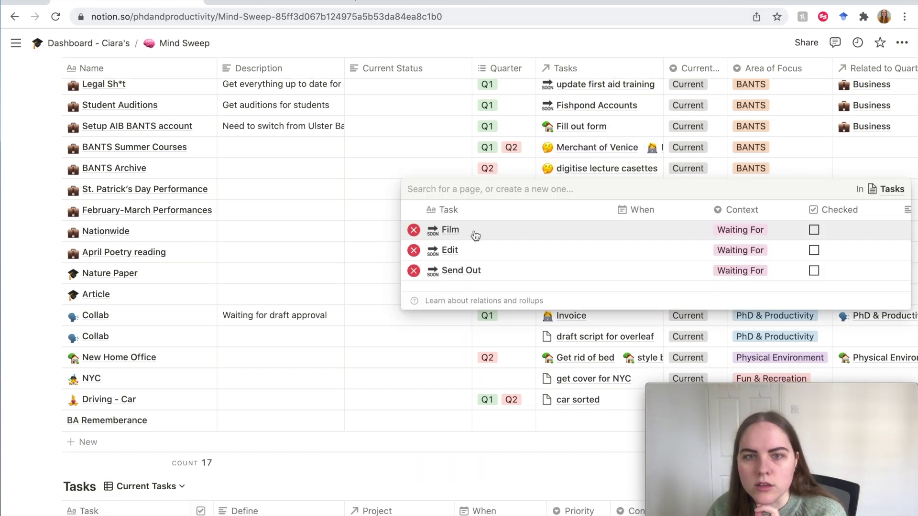
- Delete the Film task linked to the St. Patrick's Day Performance project
click(475, 235)
click(748, 88)
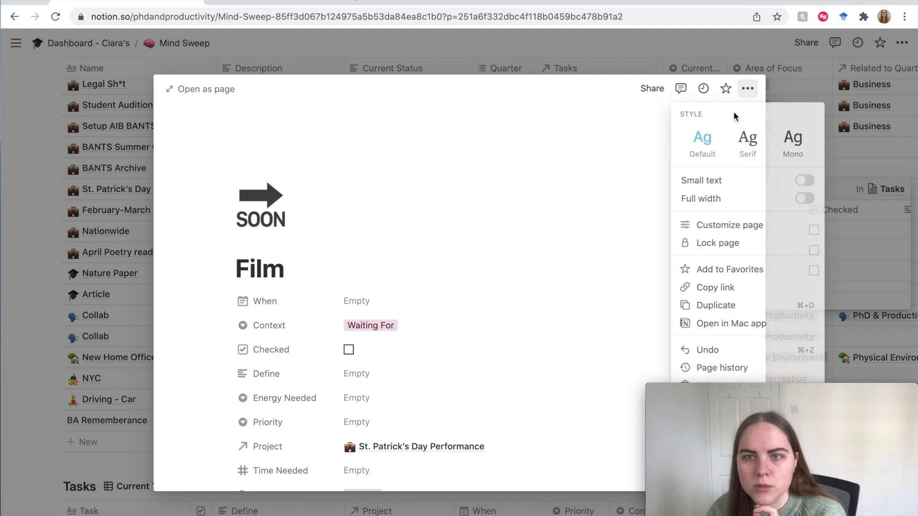
click(710, 386)
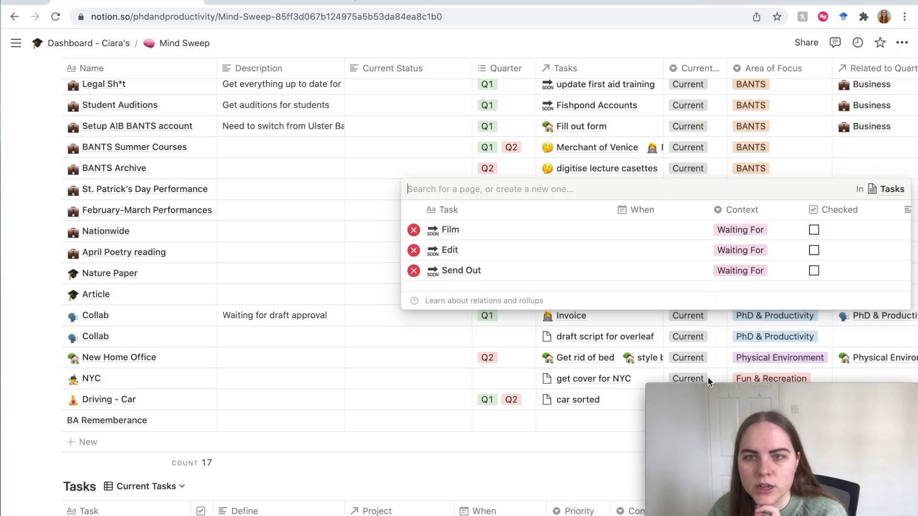
- Set the context of the St. Patrick's Day Performance project's Edit task to At Desk
click(494, 233)
click(388, 325)
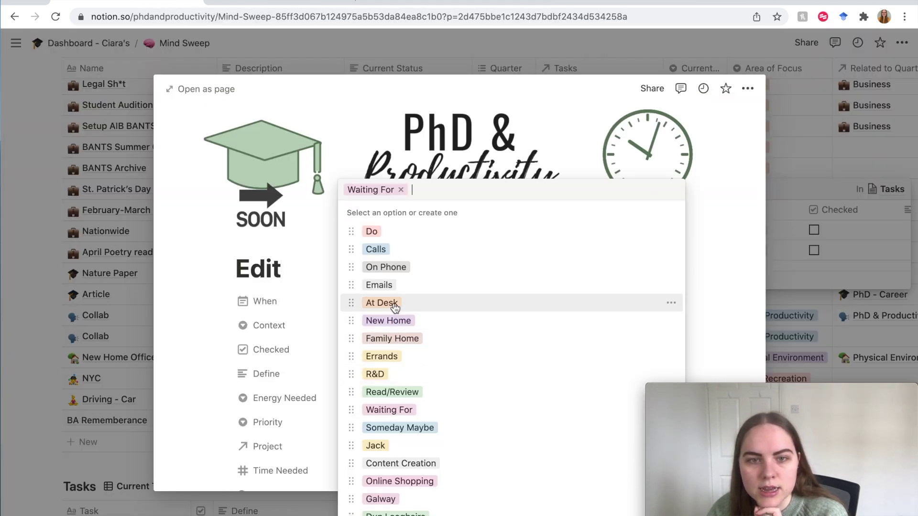
click(382, 302)
click(878, 191)
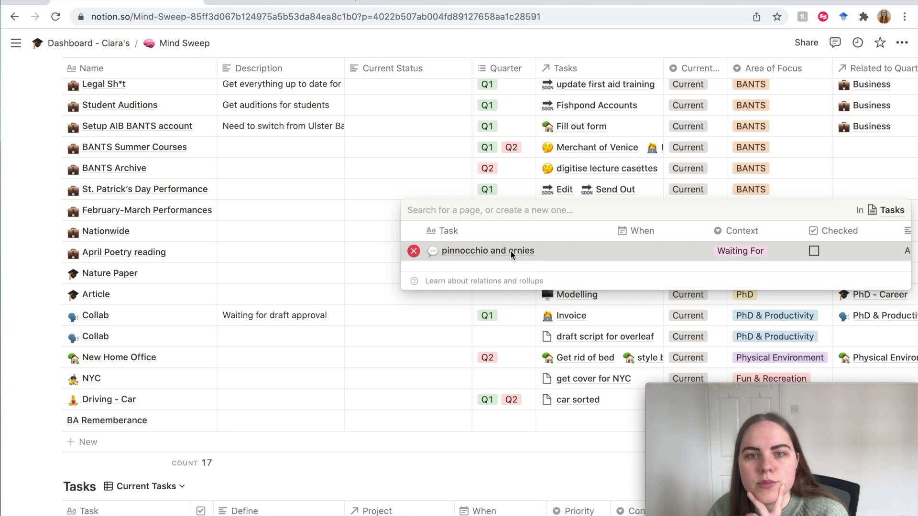
- Delete the pinnocchio and ernies task and its February-March Performances project
click(510, 251)
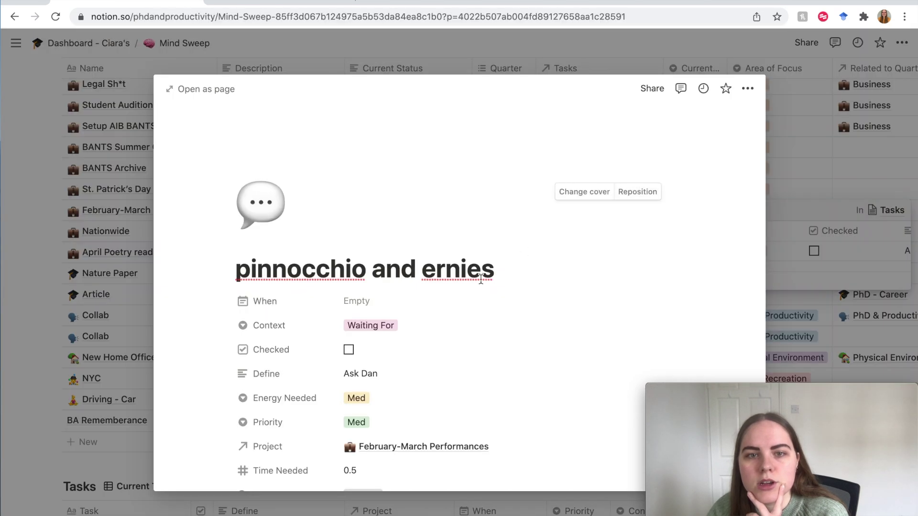
click(748, 88)
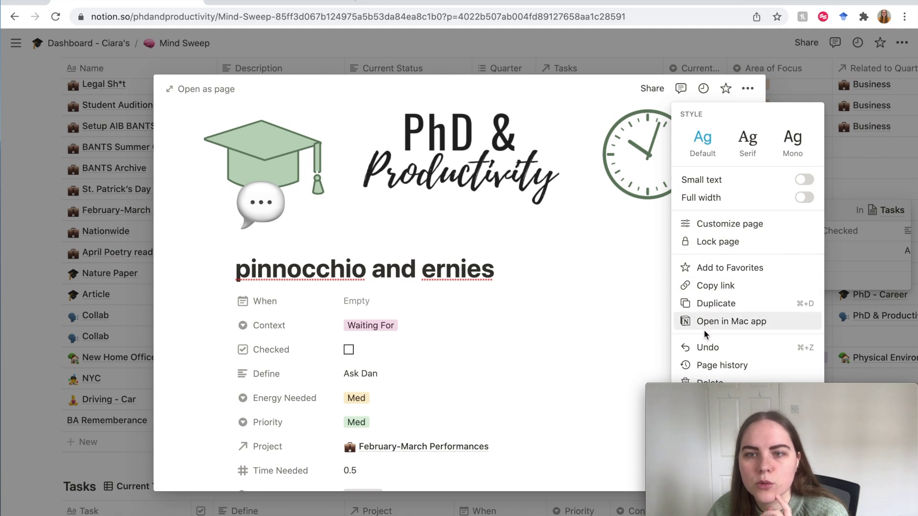
scroll(705, 335, down, 1)
click(706, 360)
click(170, 233)
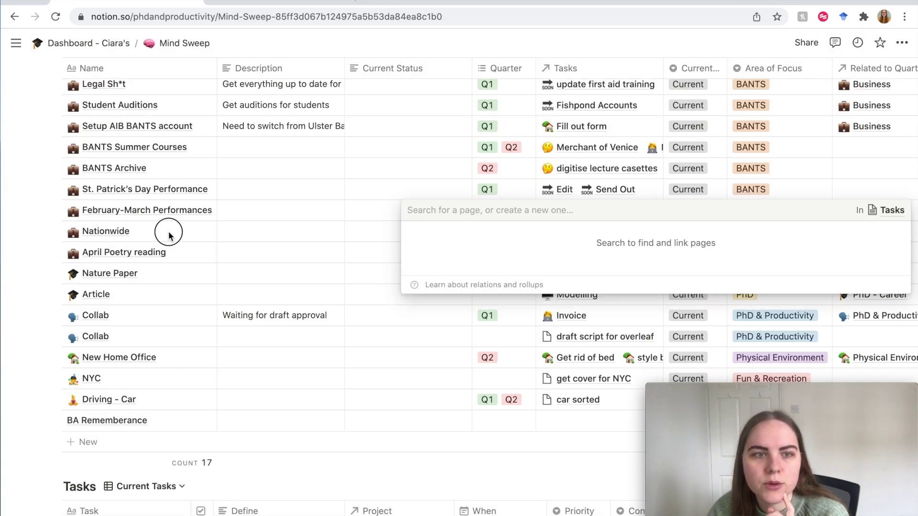
click(55, 211)
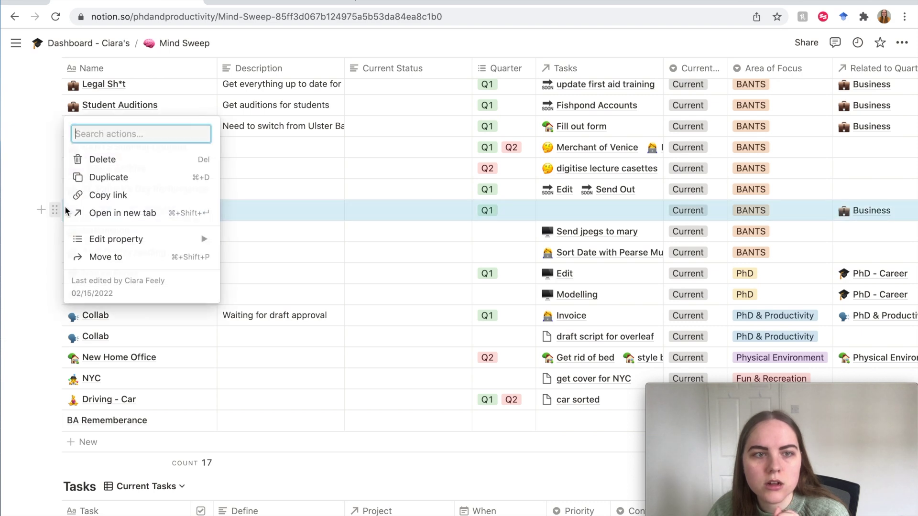
click(100, 158)
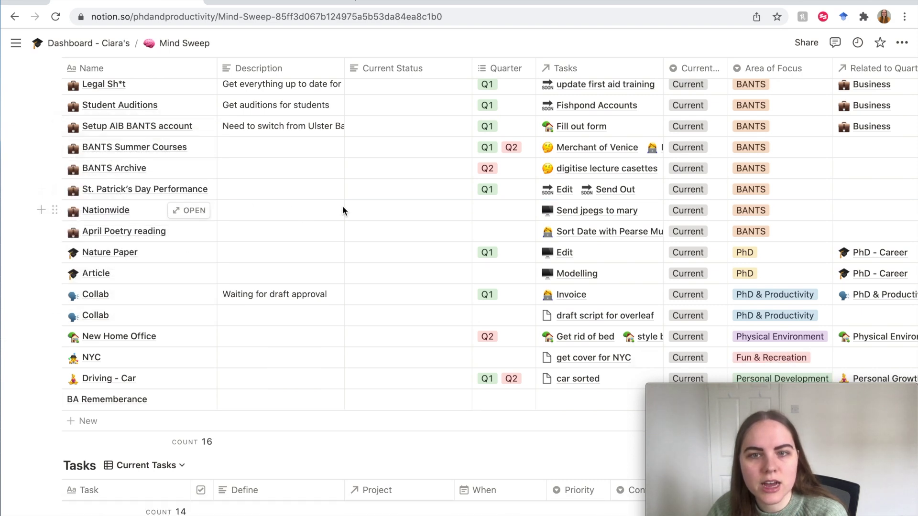
- Review the tasks linked to the Nationwide, April Poetry reading and Nature Paper projects
click(559, 221)
key(Escape)
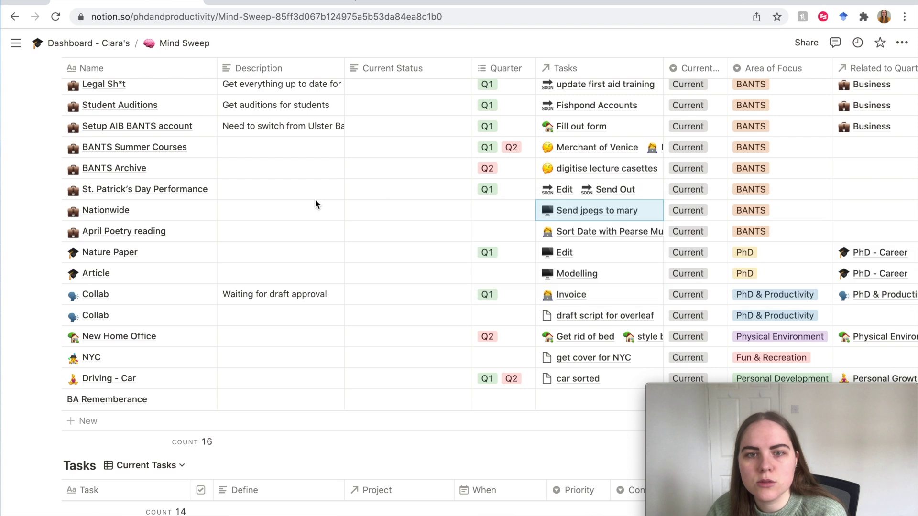
scroll(432, 233, down, 1)
click(567, 193)
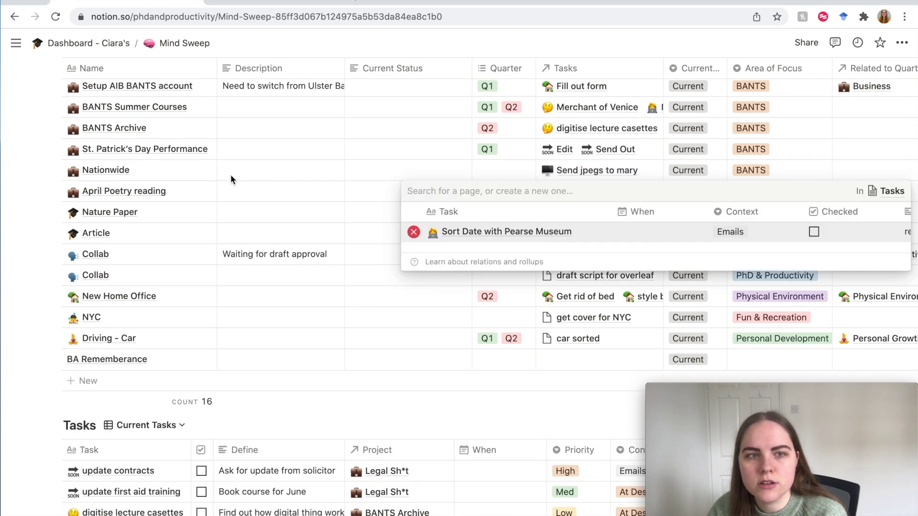
key(Escape)
click(588, 217)
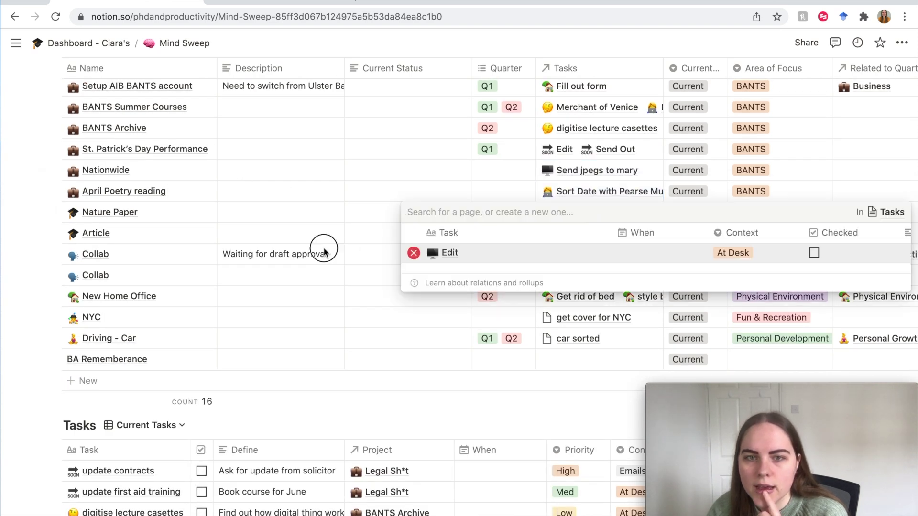
key(Escape)
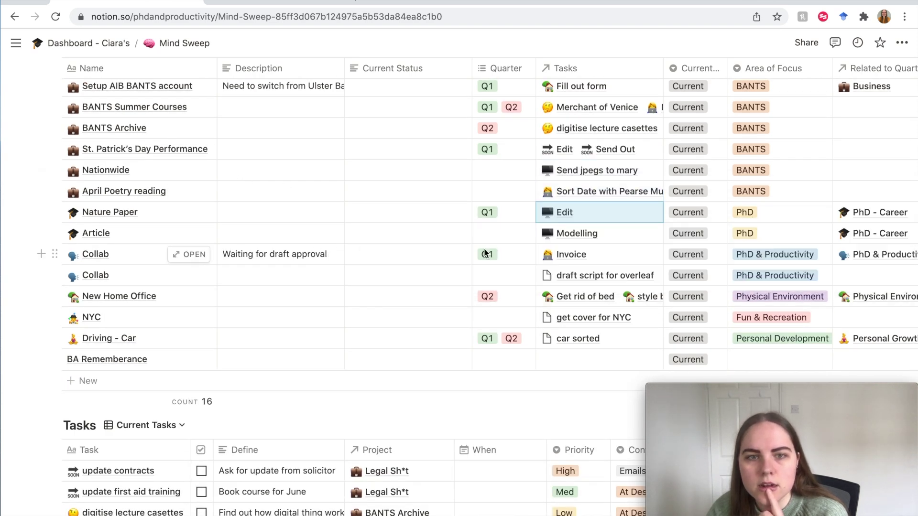
- Create a task named "Check ICCBR 2021 Paper with new data" linked to the Article project
click(601, 240)
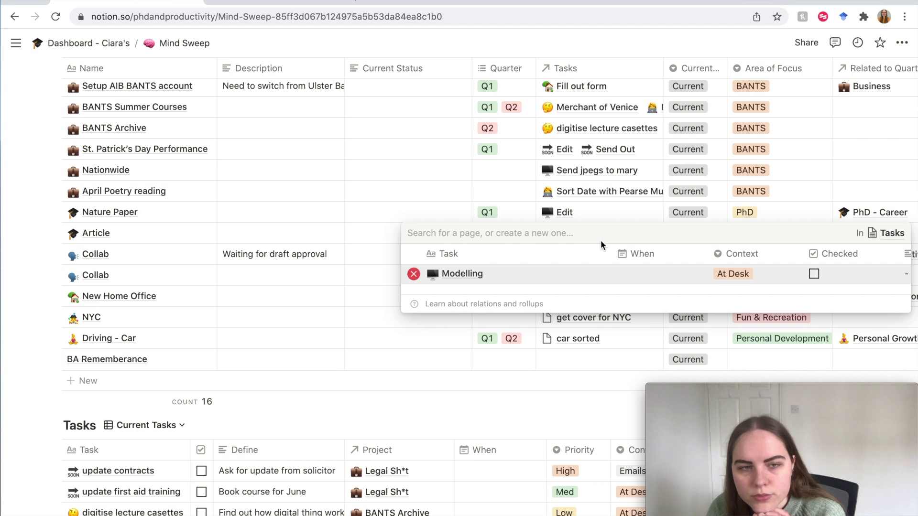
text(chec)
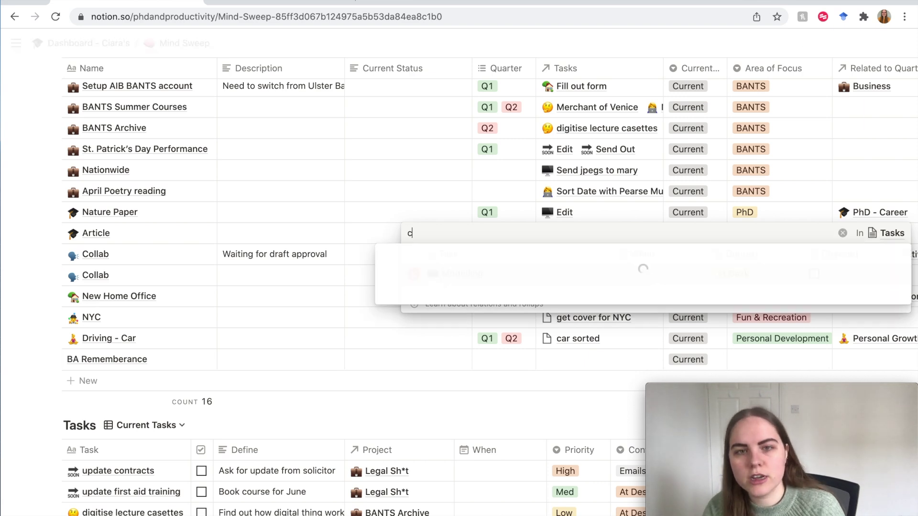
key(BackSpace)
key(BackSpace)
key(BackSpace)
key(BackSpace)
text(Check )
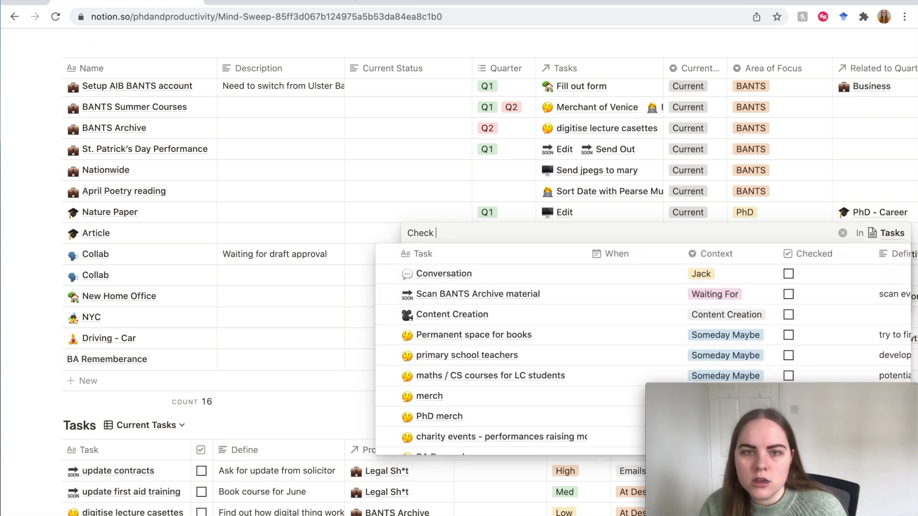
text(ICCBR 2021 Paper with new data)
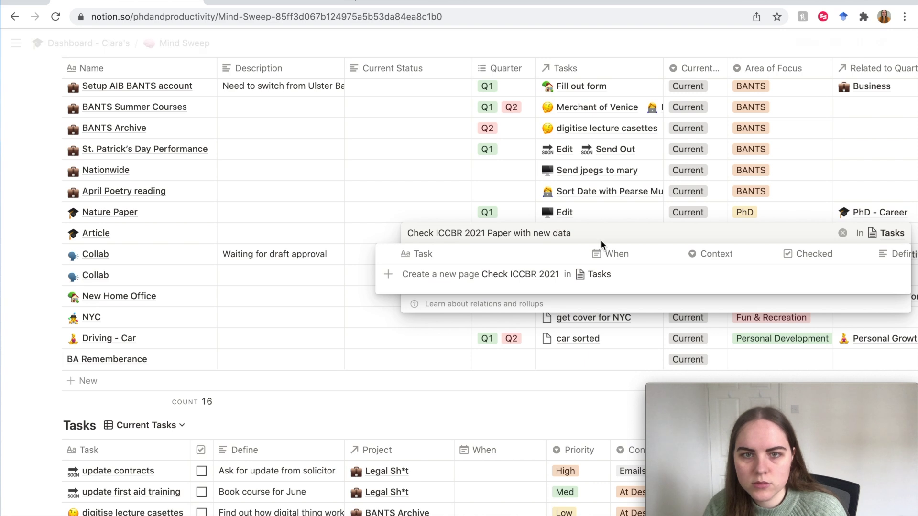
click(505, 271)
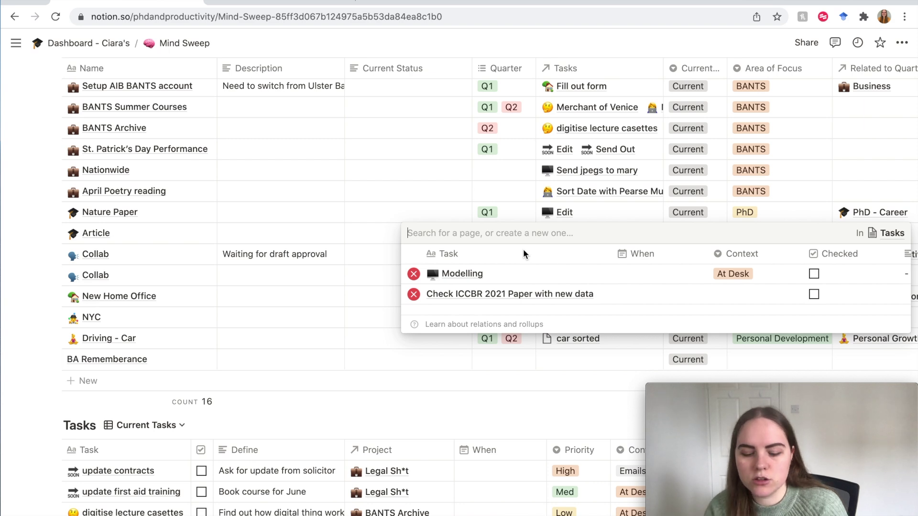
- Create a task named "add distance spent in different training zones" linked to the Article project
text(add distance spent in different training zo)
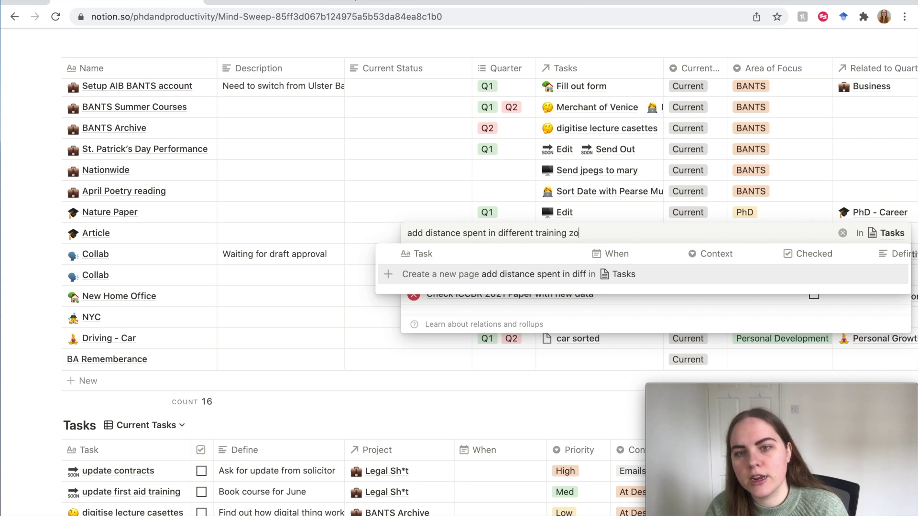
text(nes)
key(Return)
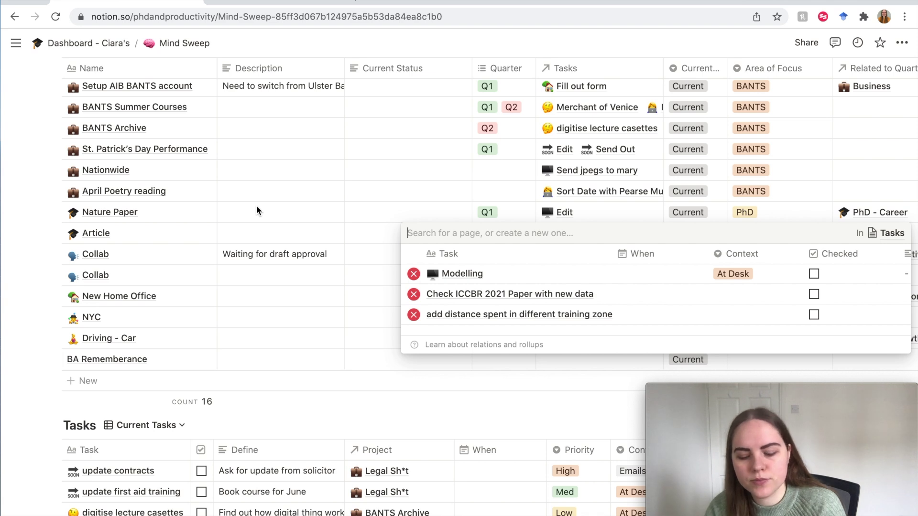
- Create a task named "marathon programmes of sub 150 min marathon runners" linked to the Article project
text(Inon)
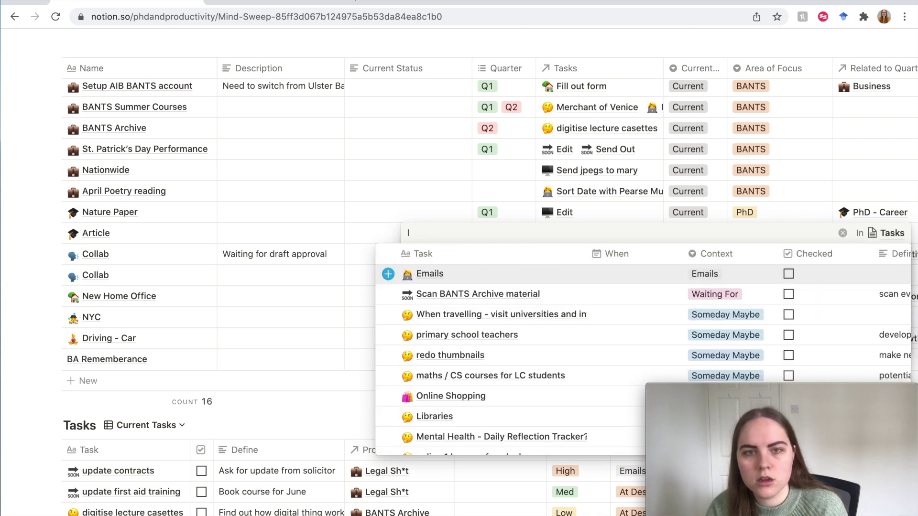
key(BackSpace)
key(BackSpace)
key(BackSpace)
key(BackSpace)
key(BackSpace)
key(BackSpace)
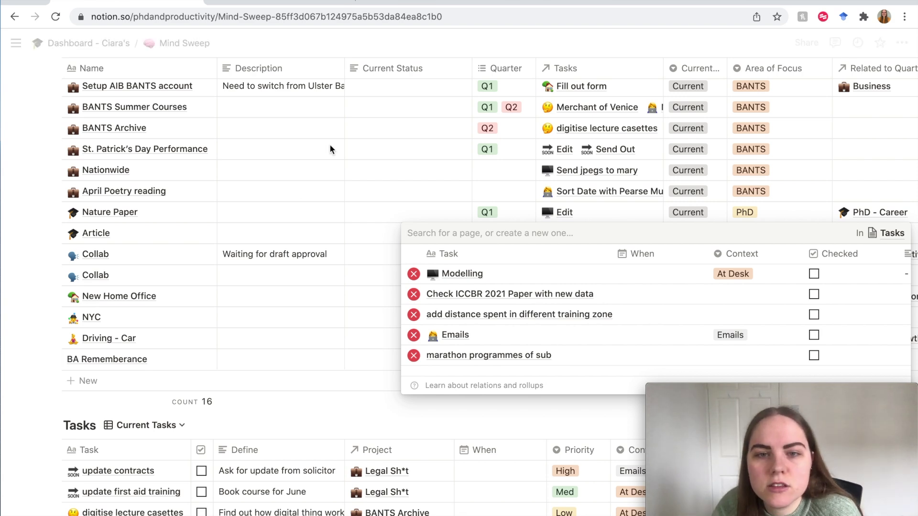
- Apply the At Desk template to the "Check ICCBR 2021 Paper with new data" task
click(483, 295)
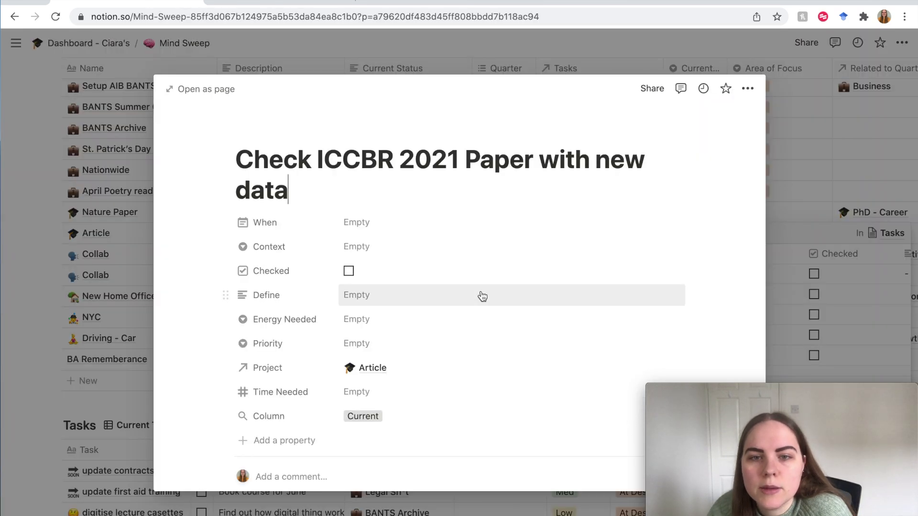
scroll(320, 311, down, 7)
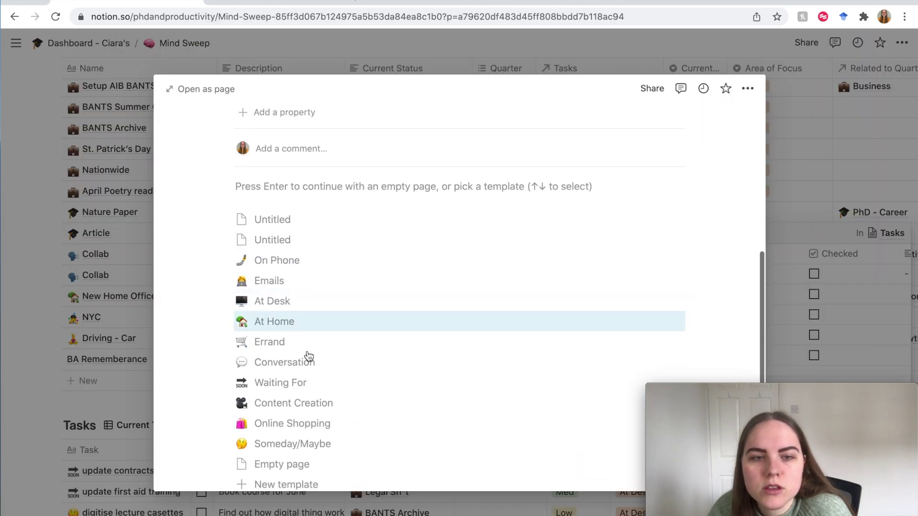
click(287, 302)
- Move the marathon programmes task to a new project named "new article" and apply the PhD & Career template to that project
scroll(550, 250, down, 2)
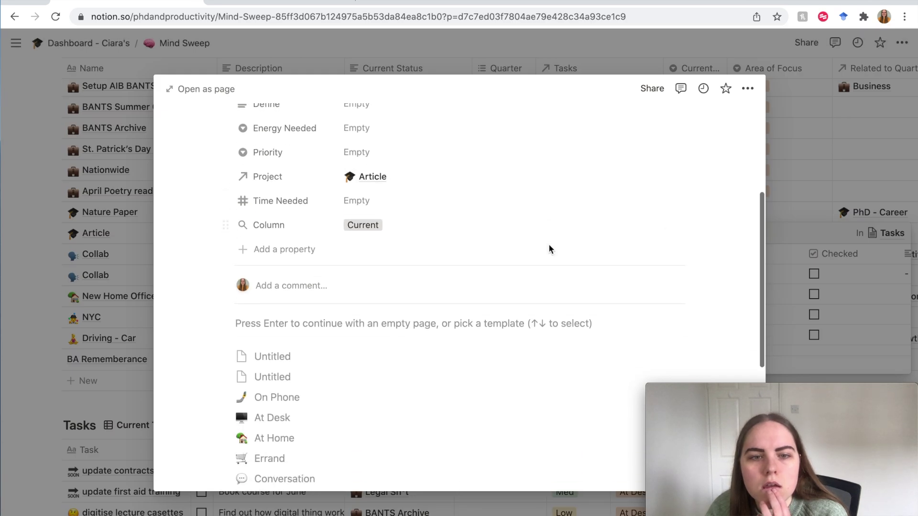
click(357, 373)
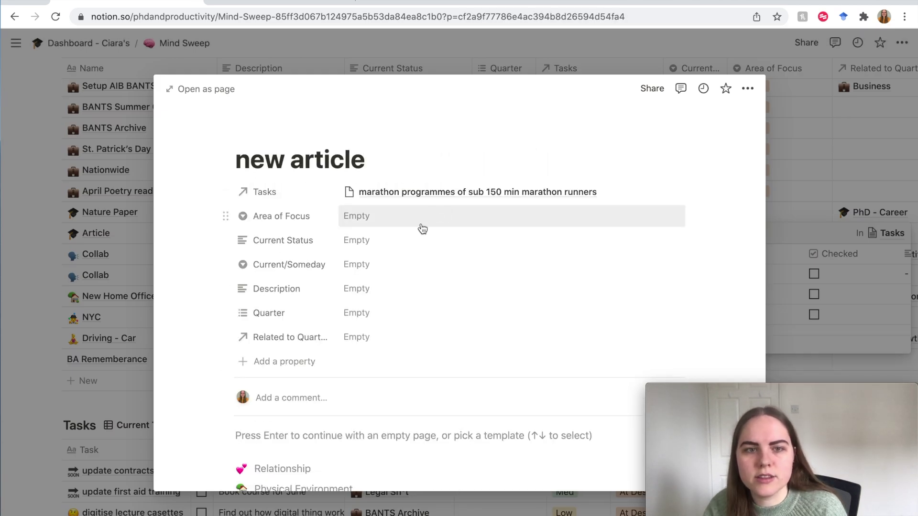
click(404, 265)
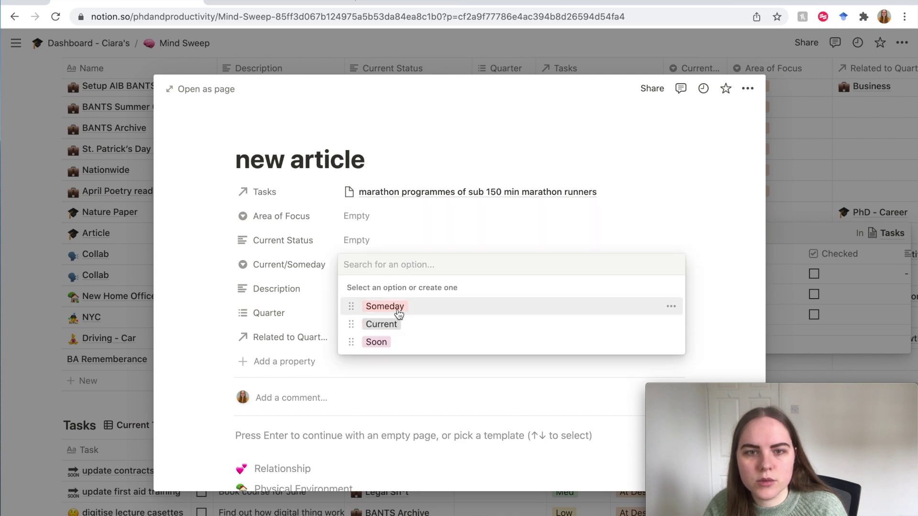
click(403, 235)
click(389, 219)
click(313, 239)
scroll(313, 239, down, 5)
click(308, 328)
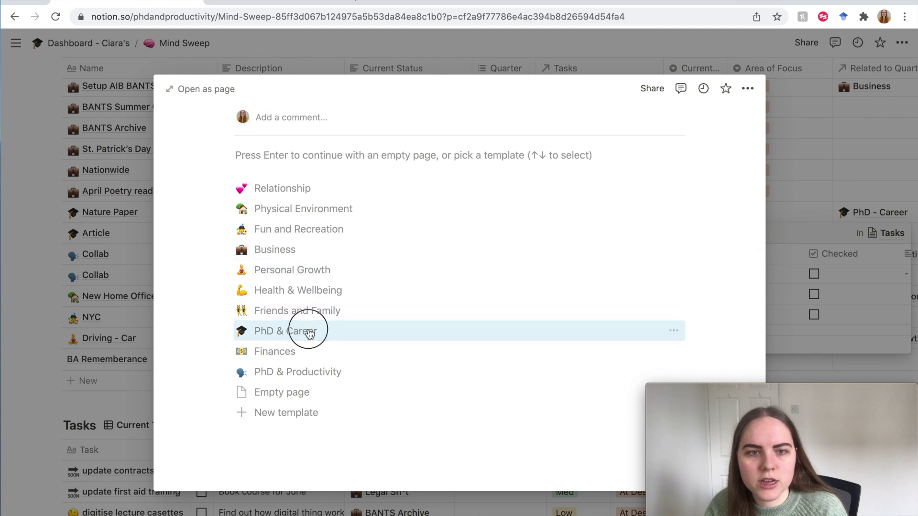
- Set the new article project's Current/Someday property to Someday
scroll(349, 288, up, 5)
click(363, 352)
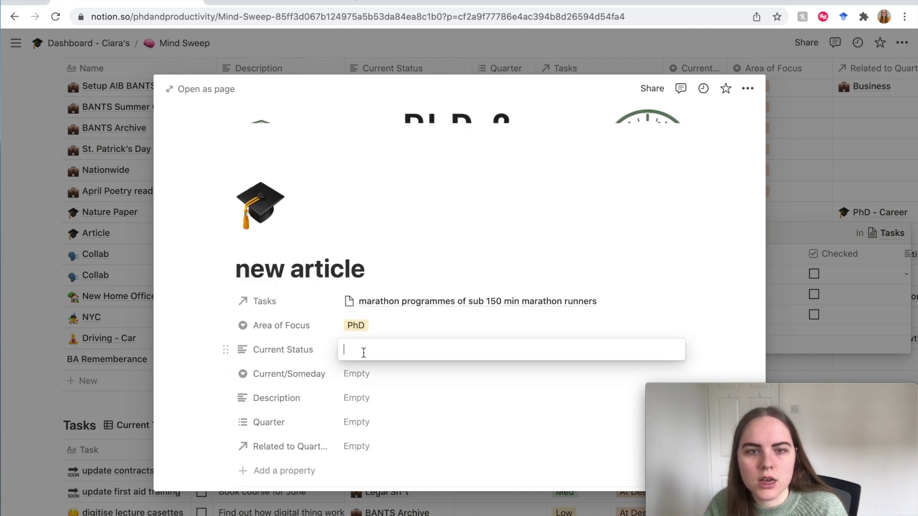
click(312, 363)
click(347, 358)
click(354, 380)
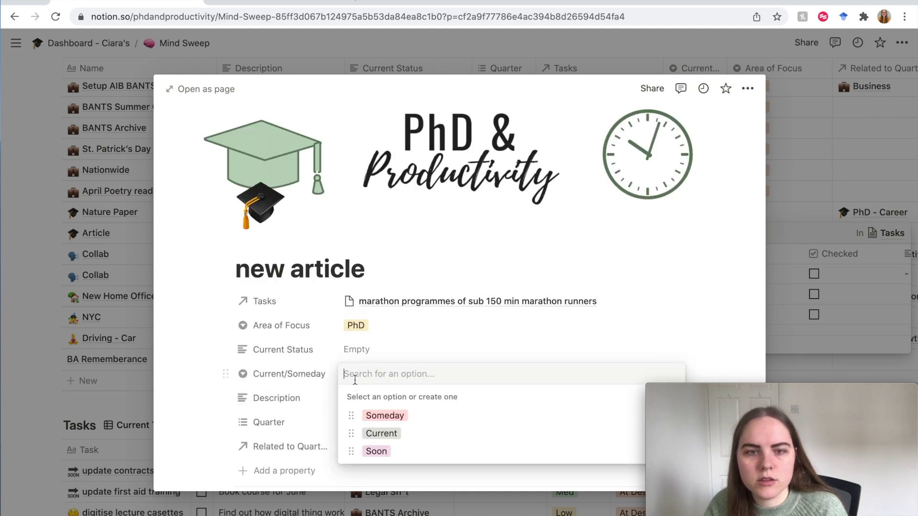
click(382, 416)
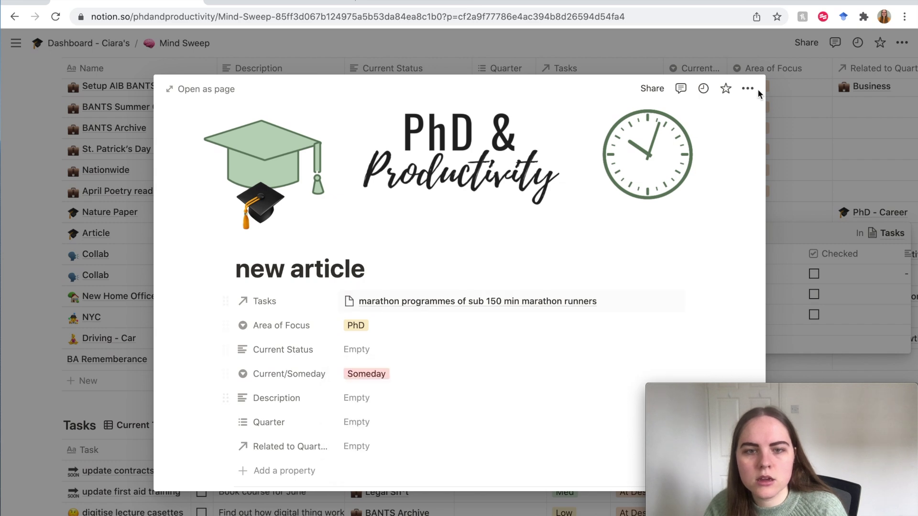
click(801, 57)
key(Escape)
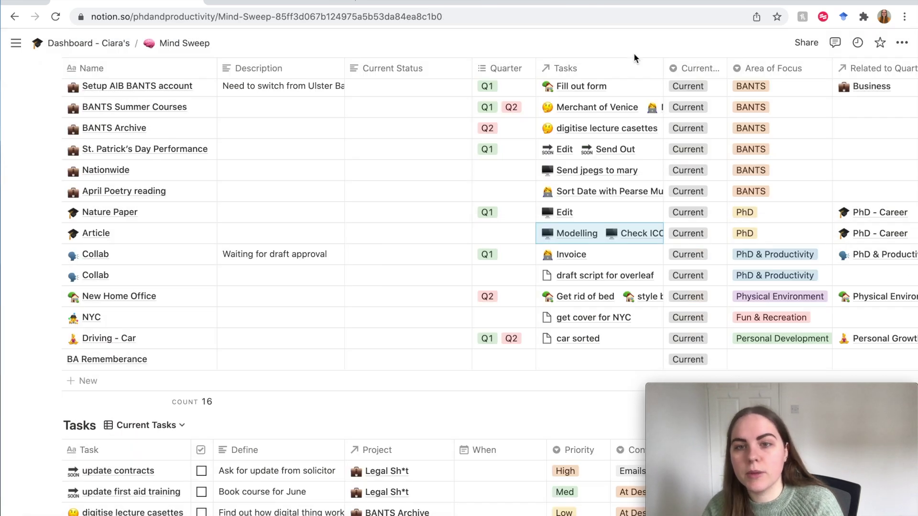
- Apply the At Desk template to the Article project's "add distance spent in different training zones" task
click(593, 232)
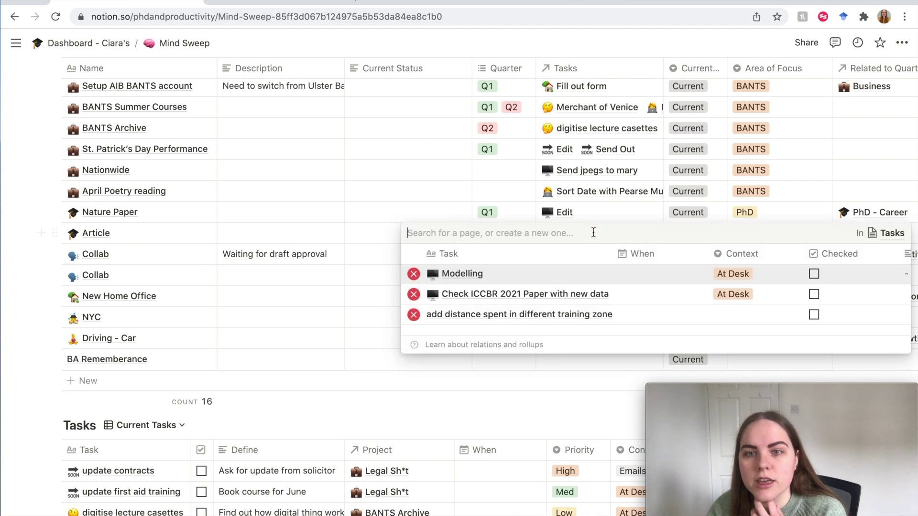
click(532, 318)
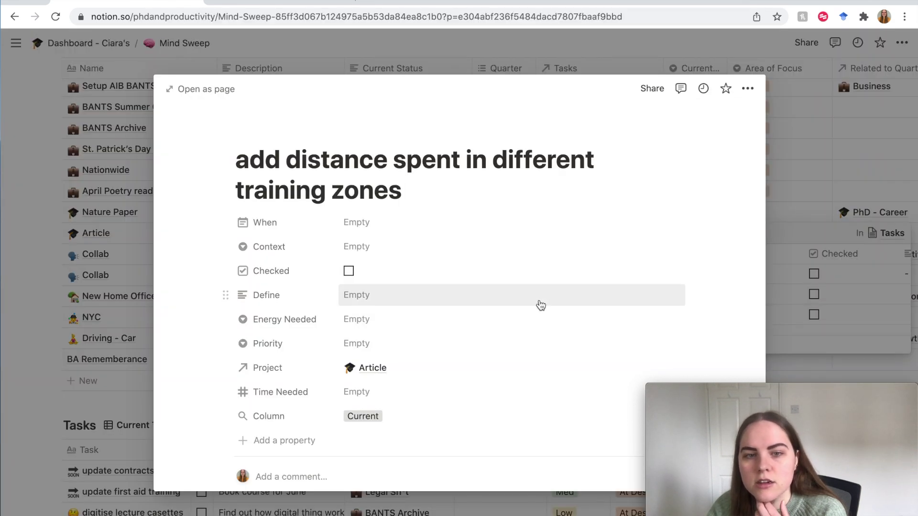
scroll(541, 305, down, 8)
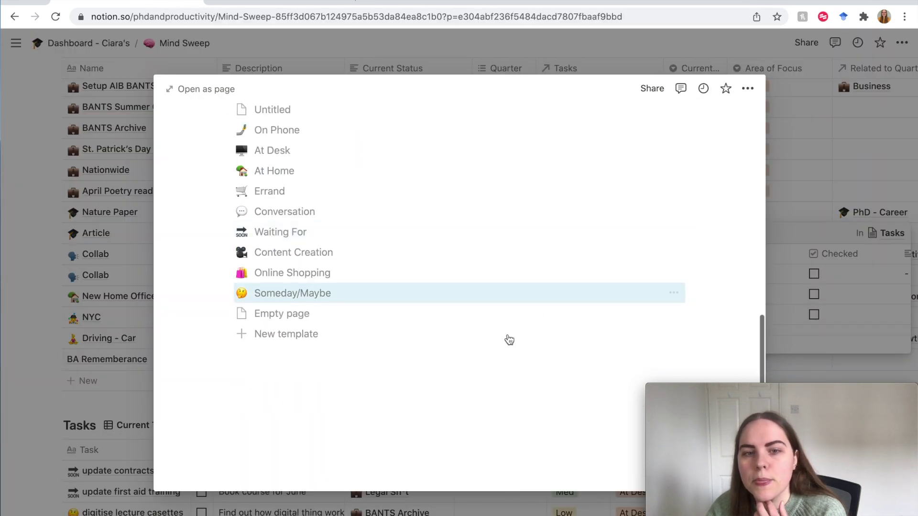
click(269, 157)
key(Escape)
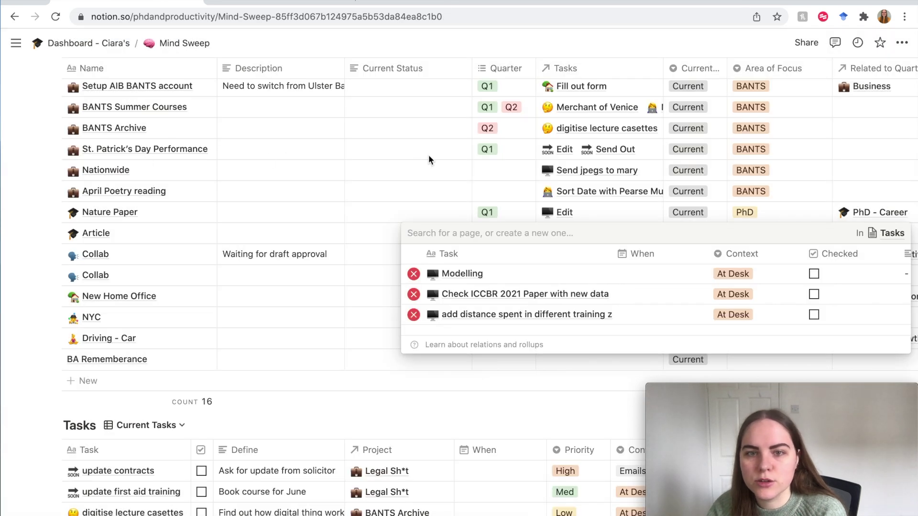
key(Escape)
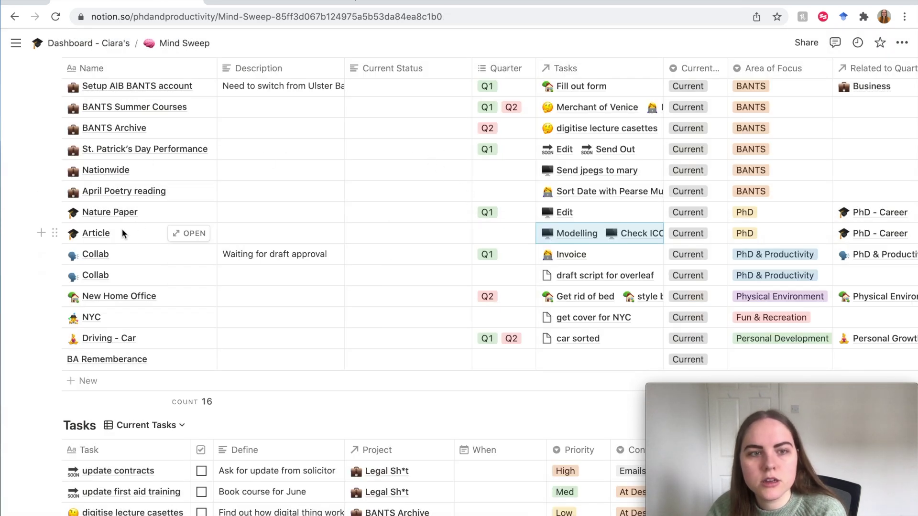
- Rename the second Collab project's "draft script for overleaf" task as "Film Video"
click(638, 260)
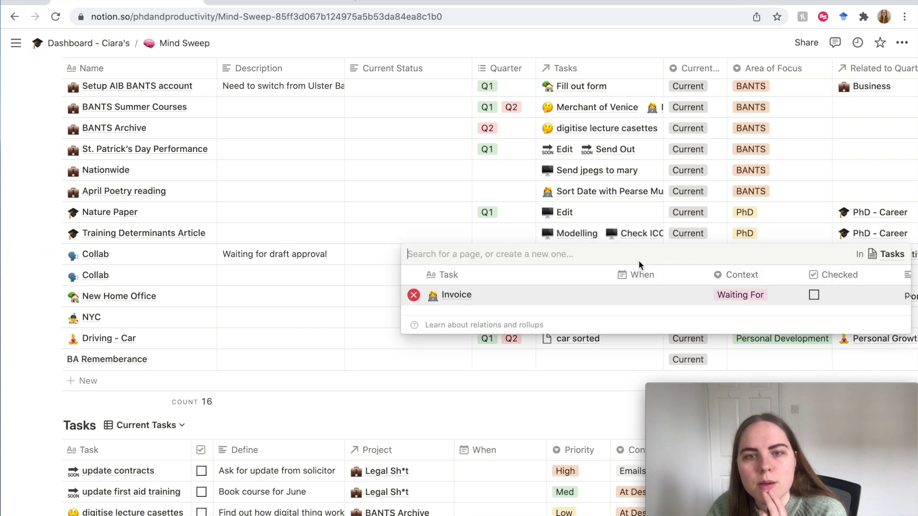
key(Escape)
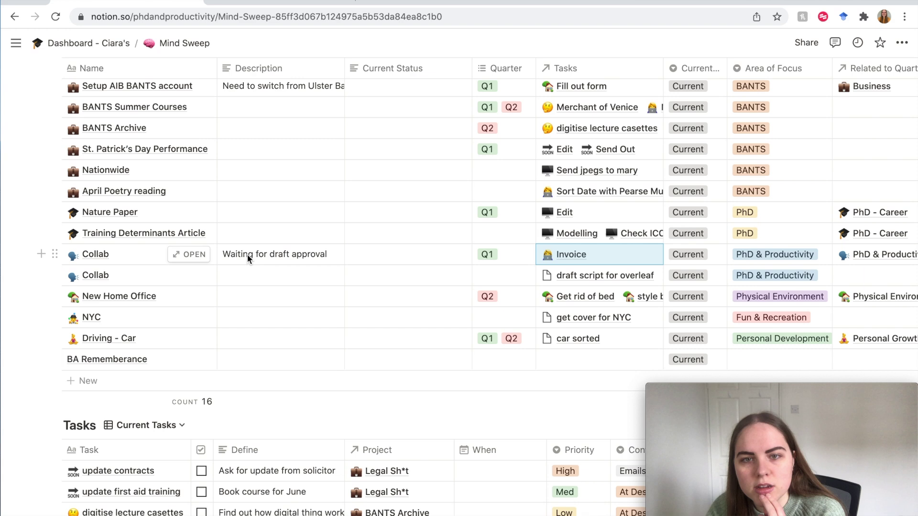
click(630, 277)
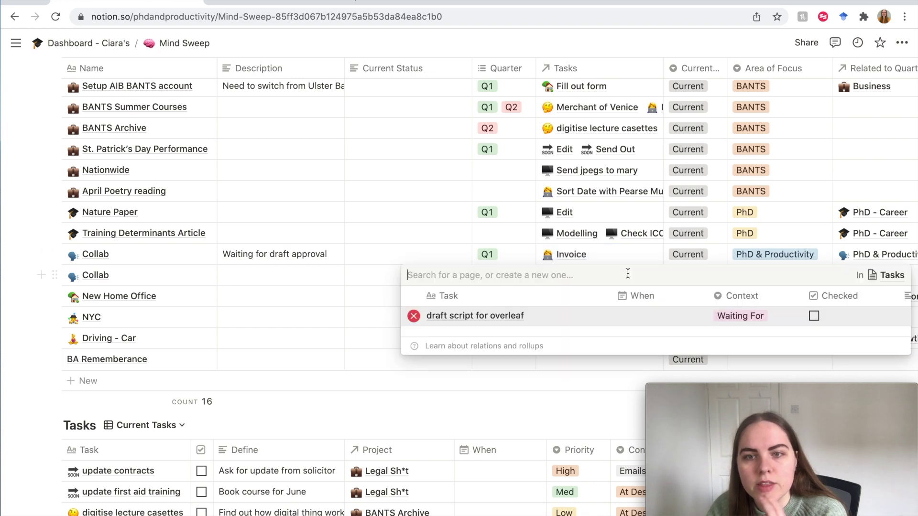
click(508, 315)
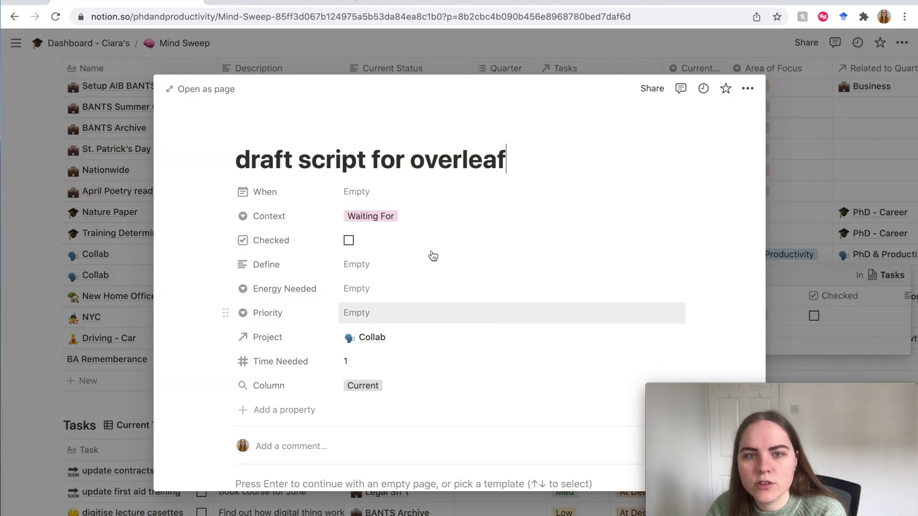
triple_click(454, 163)
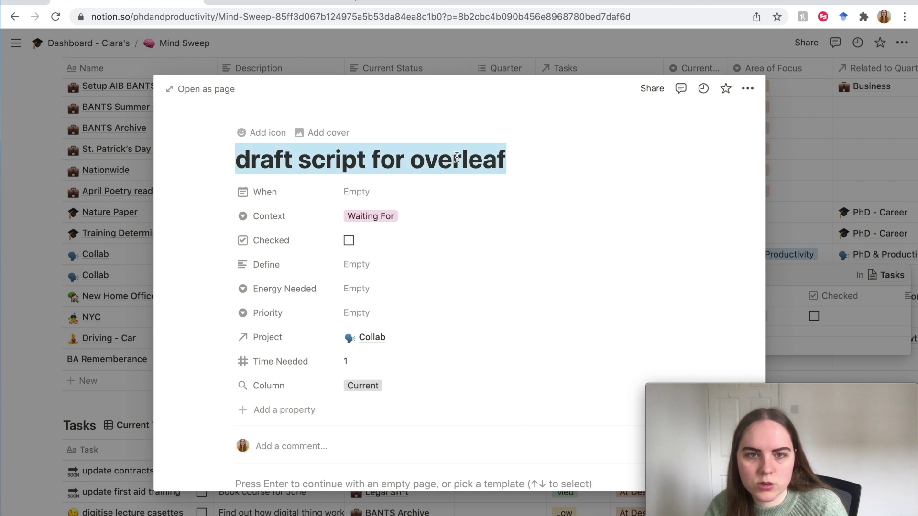
text(Q)
key(BackSpace)
text(Film )
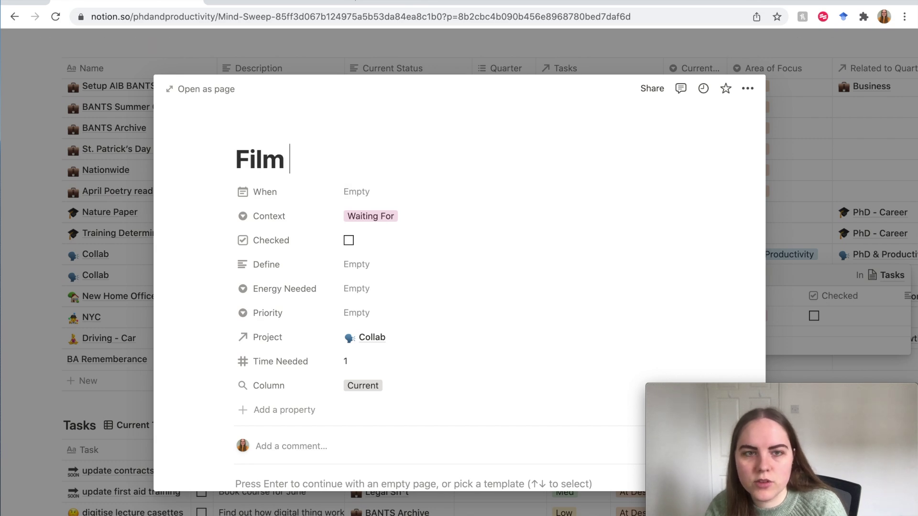
text(Ov)
key(BackSpace)
key(BackSpace)
text(F)
key(BackSpace)
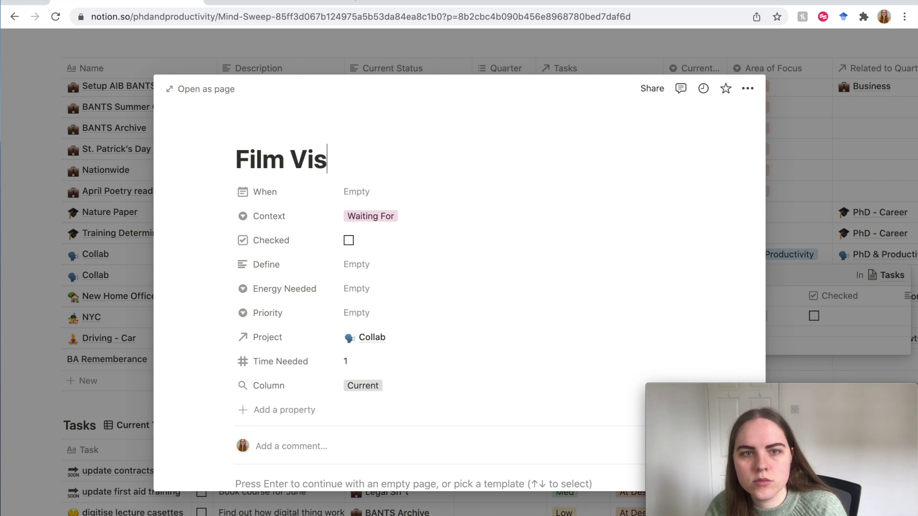
- Set the context of the Film Video task to Content Creation
click(406, 216)
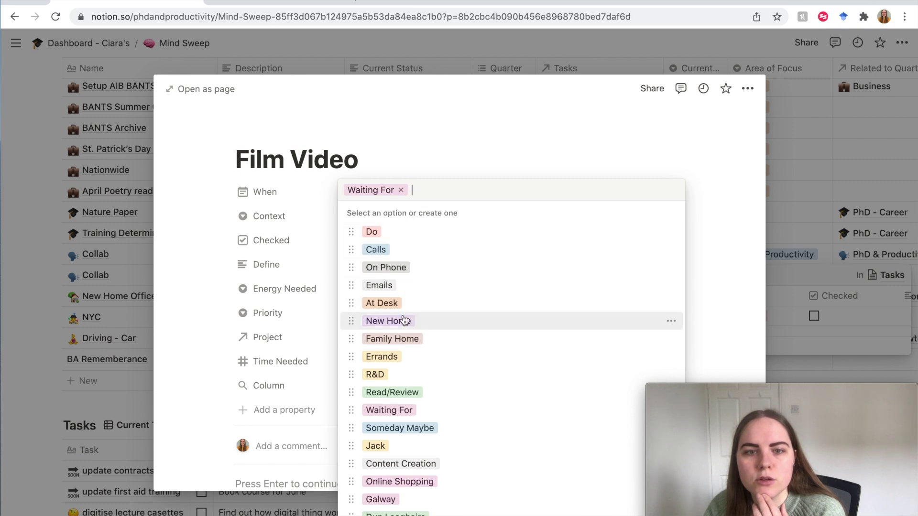
click(403, 321)
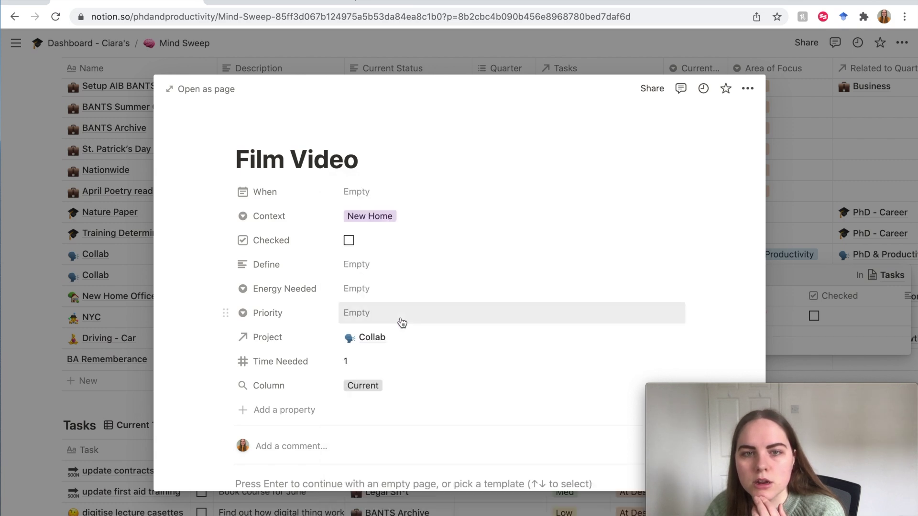
click(484, 219)
click(470, 462)
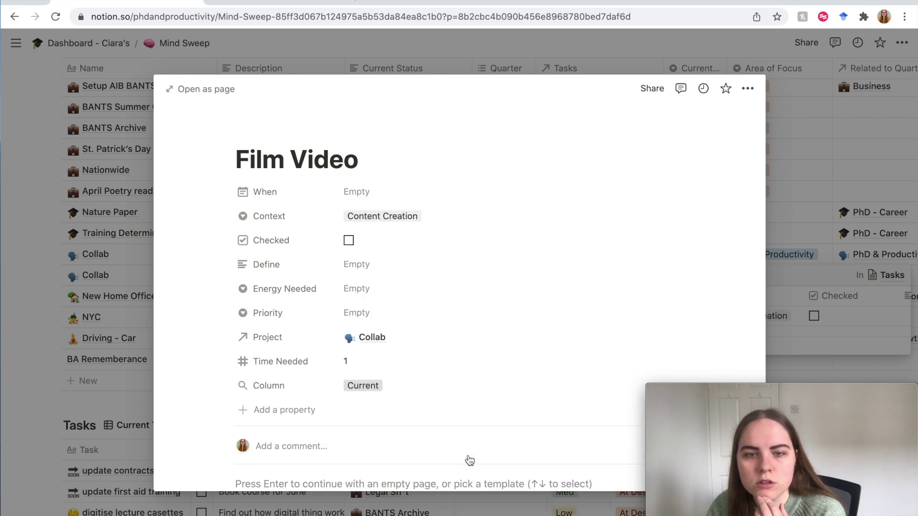
click(820, 123)
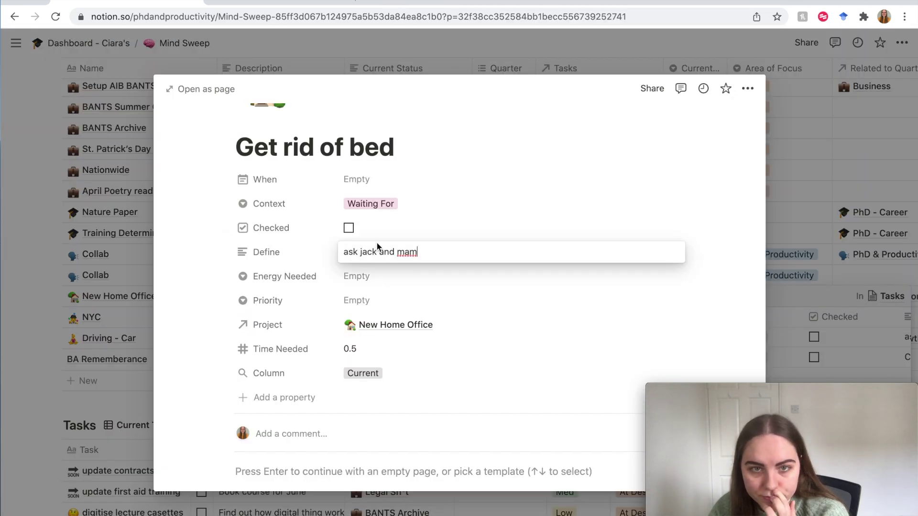
- Define the Get rid of bed task as "ask mam about booking skip" and set its context to Family Home
triple_click(376, 242)
text(ask mam about booking skip)
click(370, 204)
click(389, 336)
click(158, 263)
click(479, 357)
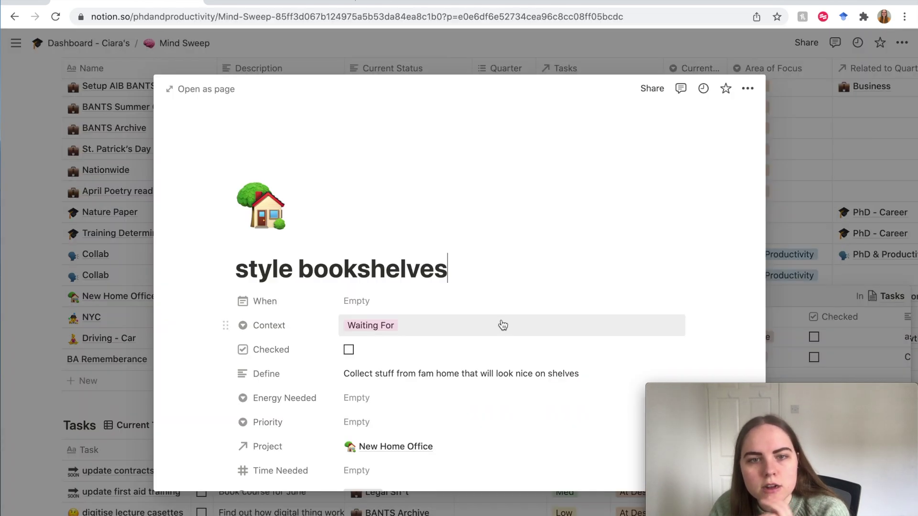
click(83, 344)
- Set the get cover for NYC task's context to On Phone and define it as asking the contact if she would be free
click(588, 317)
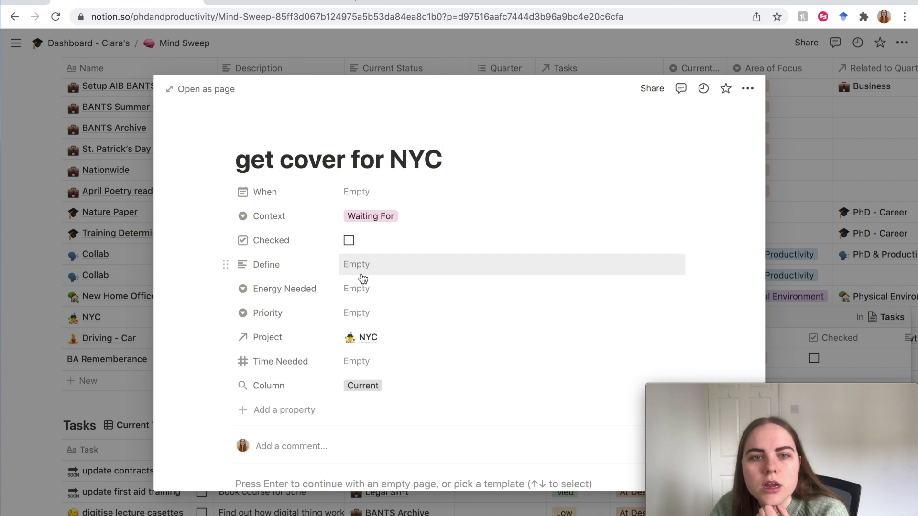
click(370, 216)
click(371, 268)
click(372, 264)
text(Ask Vanessa if she would be free)
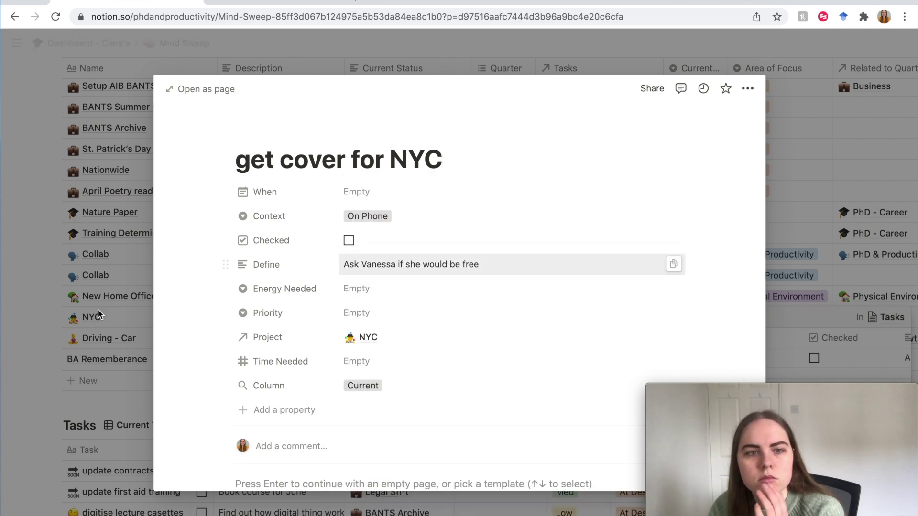
key(Escape)
key(Escape)
- Apply the On Phone template to the get cover for NYC task
click(550, 318)
click(496, 359)
scroll(496, 359, down, 5)
click(330, 362)
key(Escape)
key(Escape)
- Link the existing BA Rememberance task to the BA Rememberance project
scroll(558, 361, down, 1)
scroll(557, 362, up, 2)
click(598, 402)
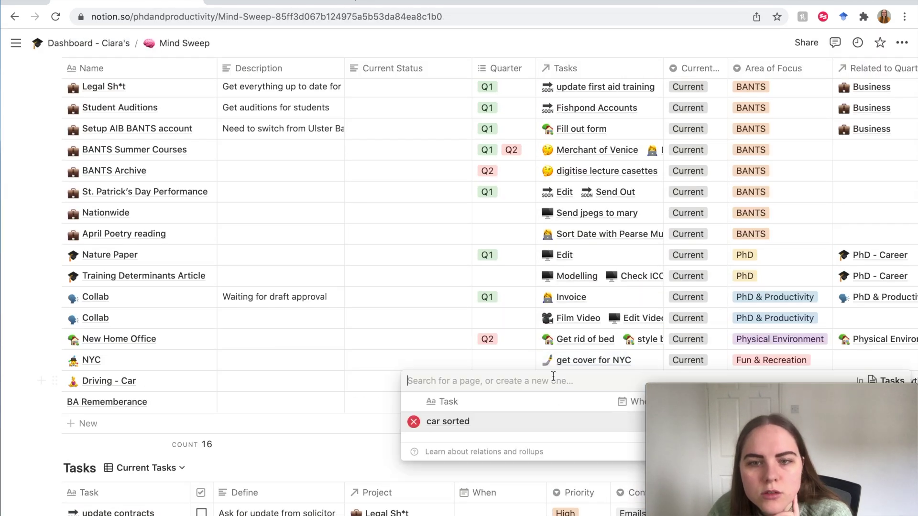
text(ba)
click(574, 463)
key(Escape)
scroll(449, 306, up, 2)
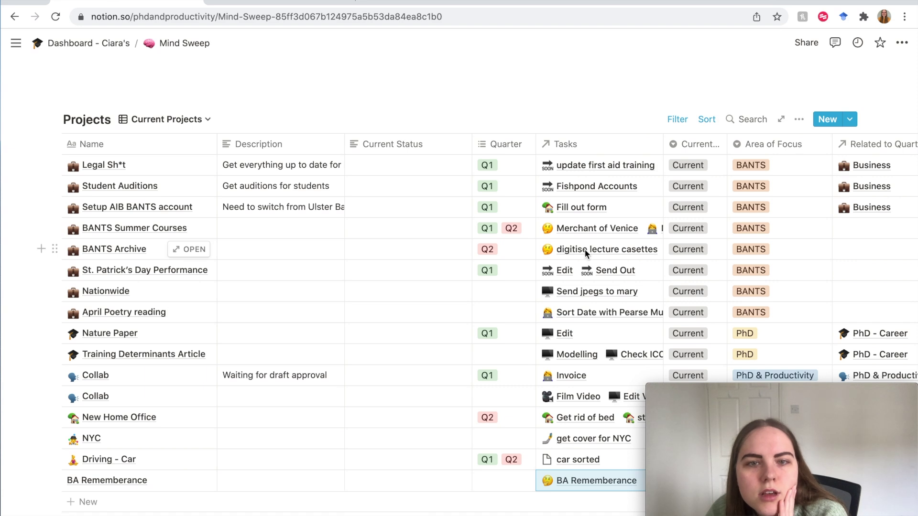
click(588, 248)
key(Escape)
scroll(707, 137, down, 1)
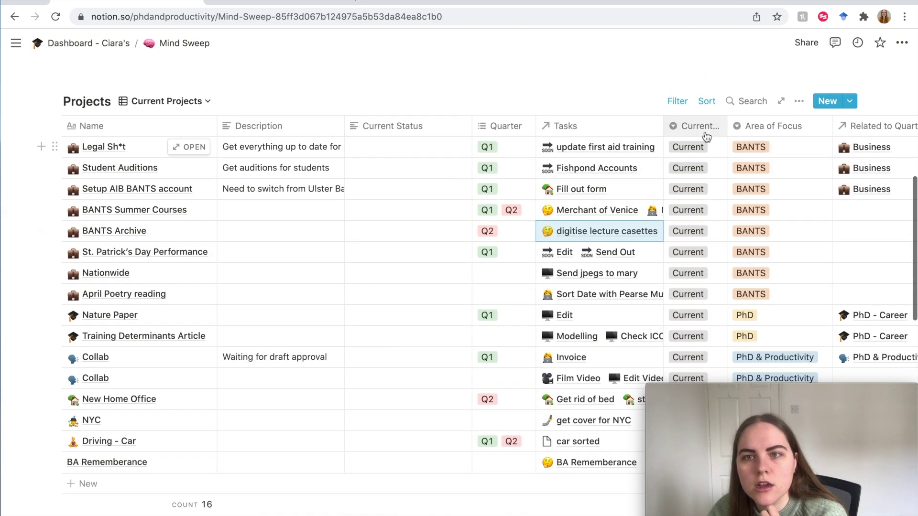
click(690, 141)
click(690, 127)
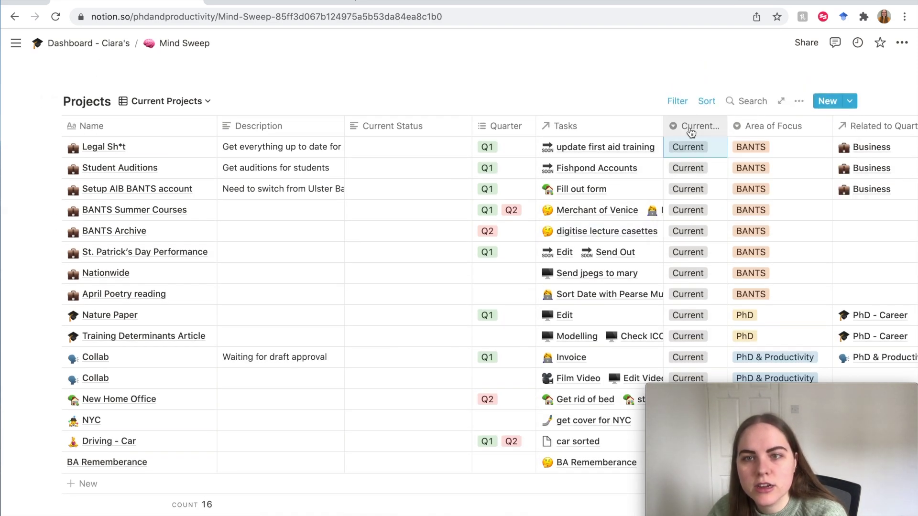
click(689, 128)
key(Escape)
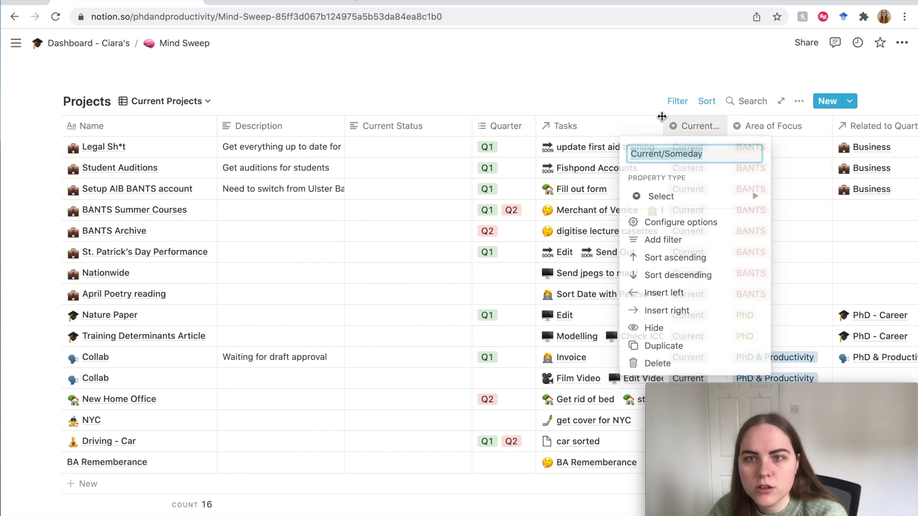
scroll(436, 180, down, 3)
scroll(437, 198, up, 3)
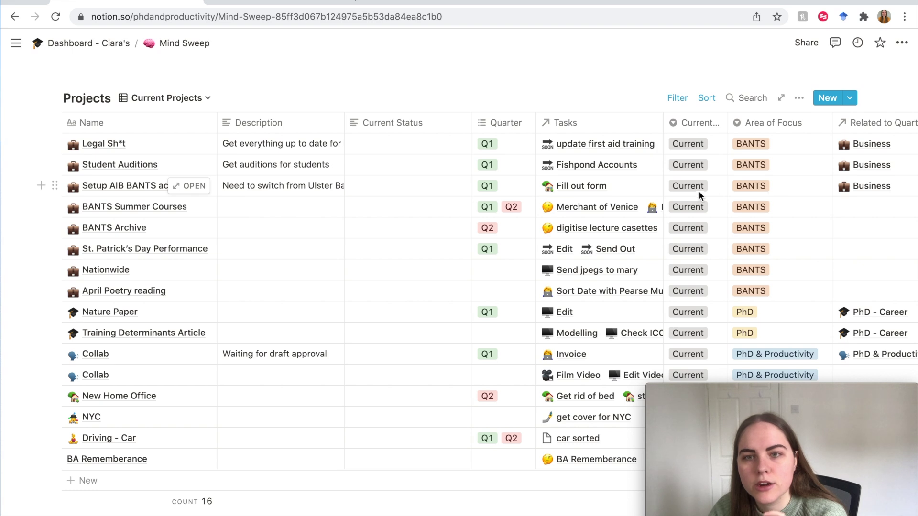
- Change the Projects view's filter so that it shows projects whose Current/Someday value is not Current
click(674, 99)
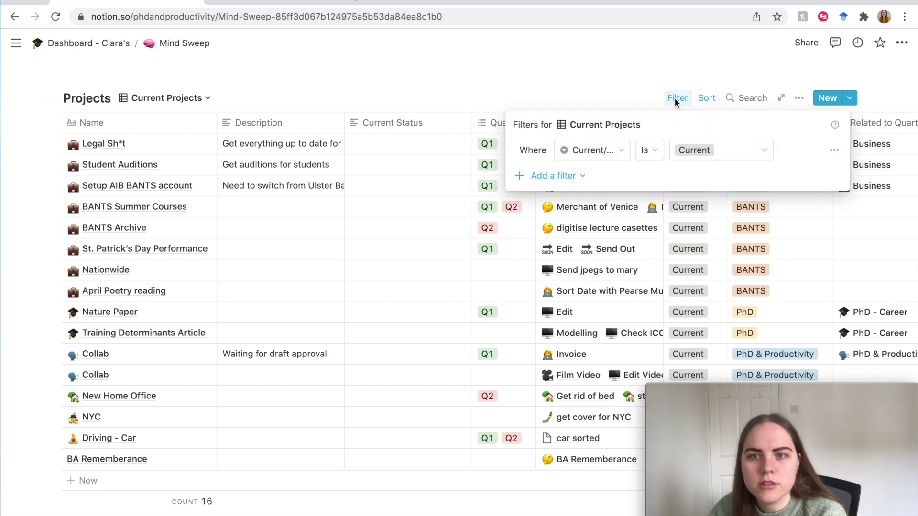
click(651, 150)
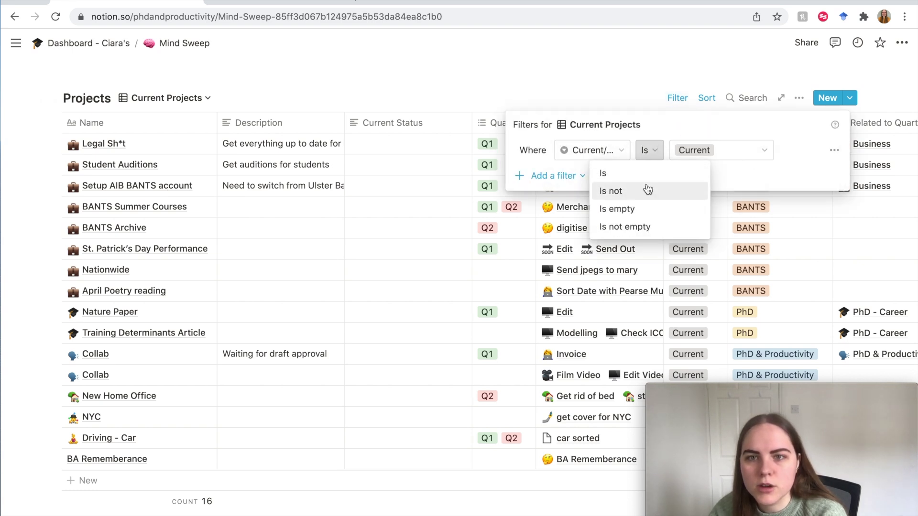
click(648, 190)
click(615, 58)
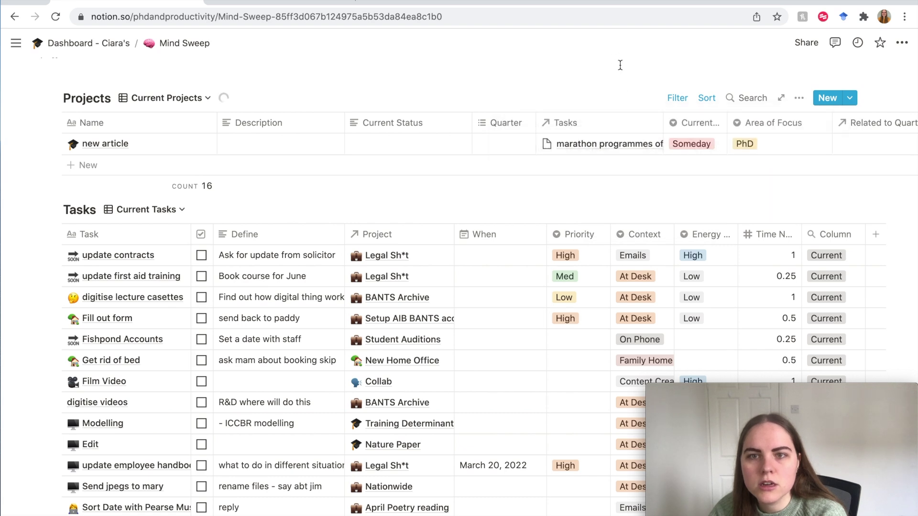
scroll(621, 65, down, 2)
scroll(621, 67, up, 1)
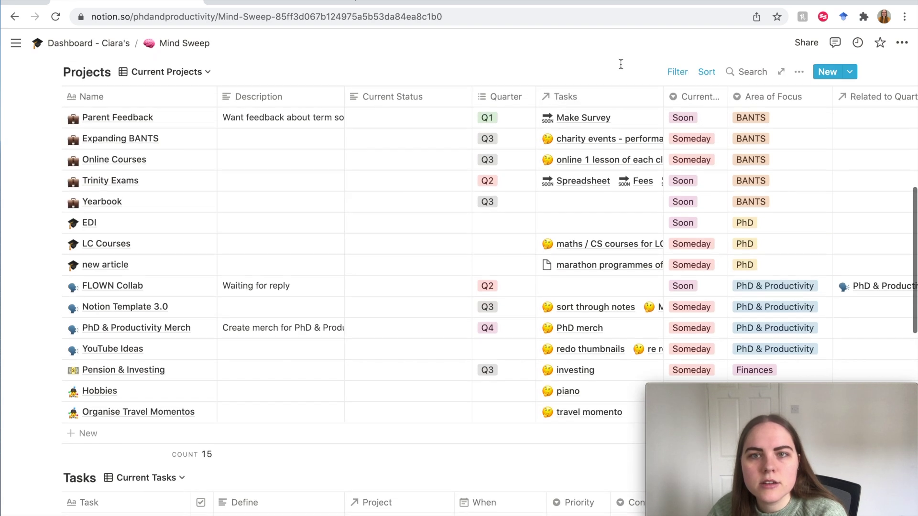
scroll(585, 126, down, 1)
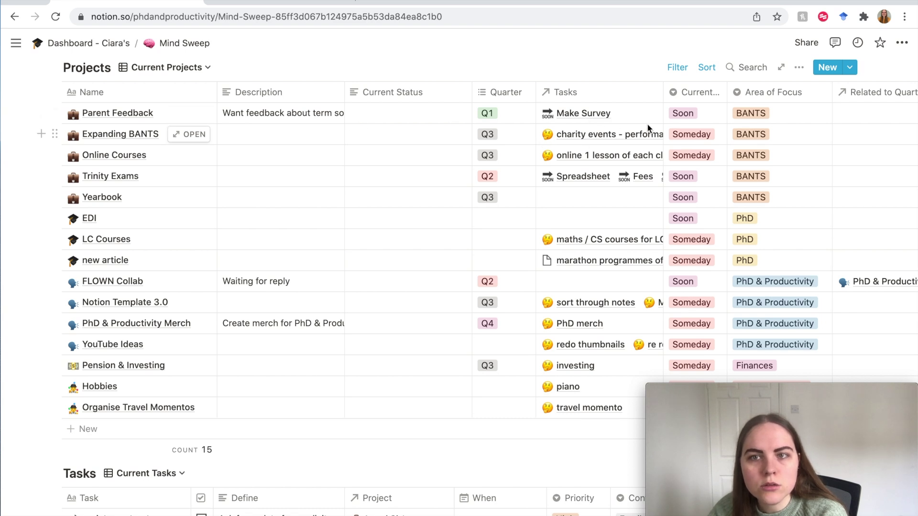
- Set the Parent Feedback project to Current and the Expanding BANTS project to Soon
key(super+z)
click(630, 113)
key(Escape)
click(698, 113)
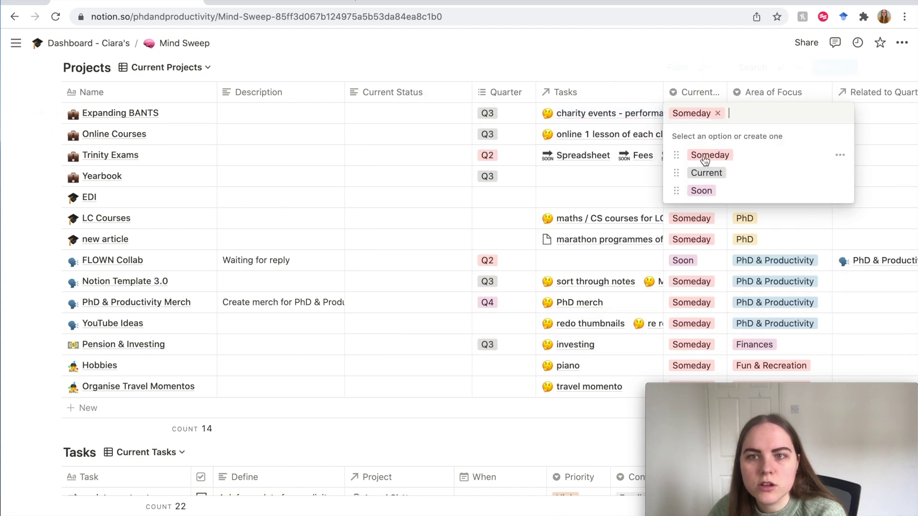
click(696, 188)
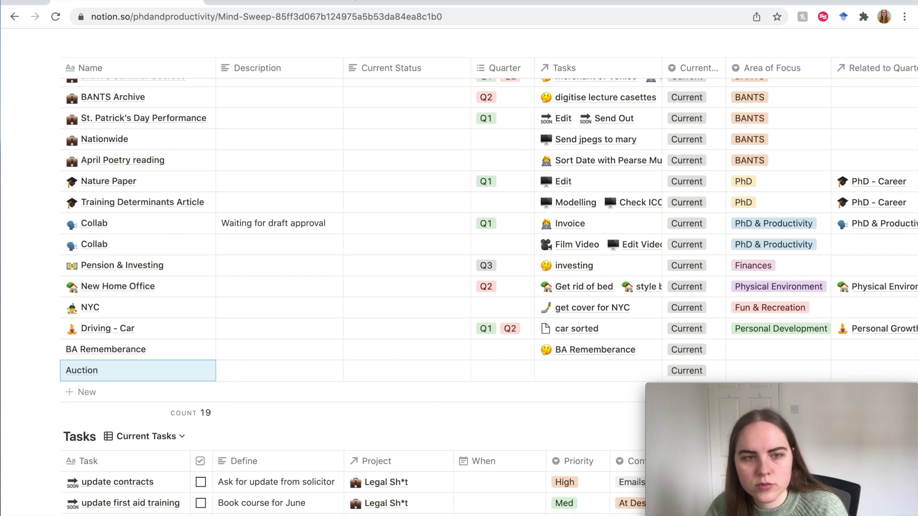
- Apply the Business template to the Auction project and set its quarter to Q1
click(187, 371)
scroll(278, 294, down, 5)
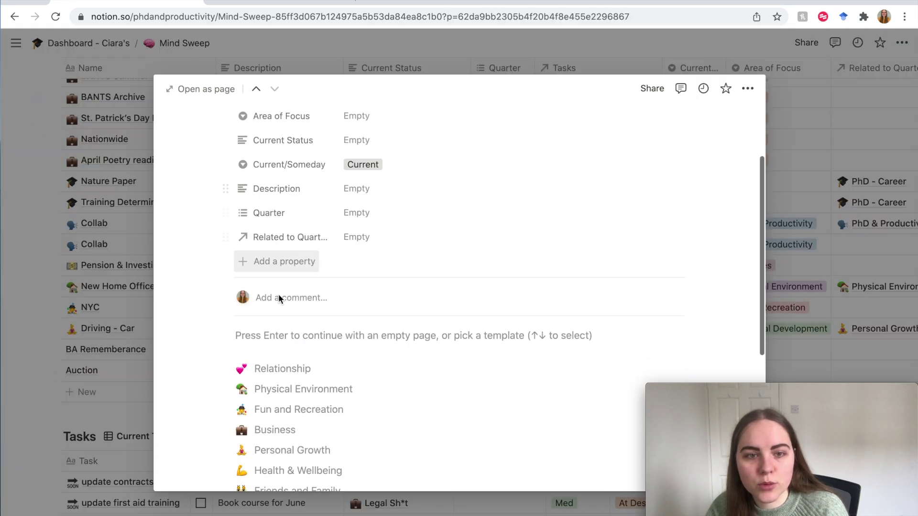
click(272, 336)
click(125, 324)
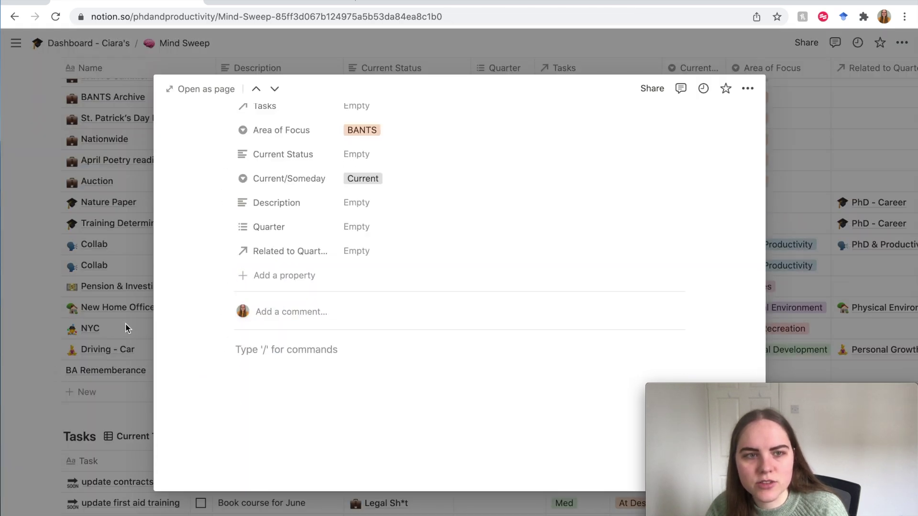
click(508, 235)
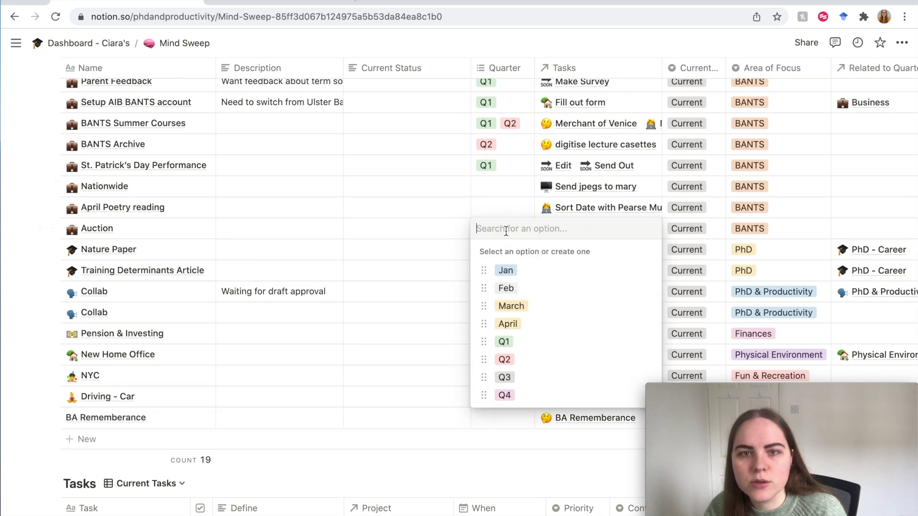
click(517, 343)
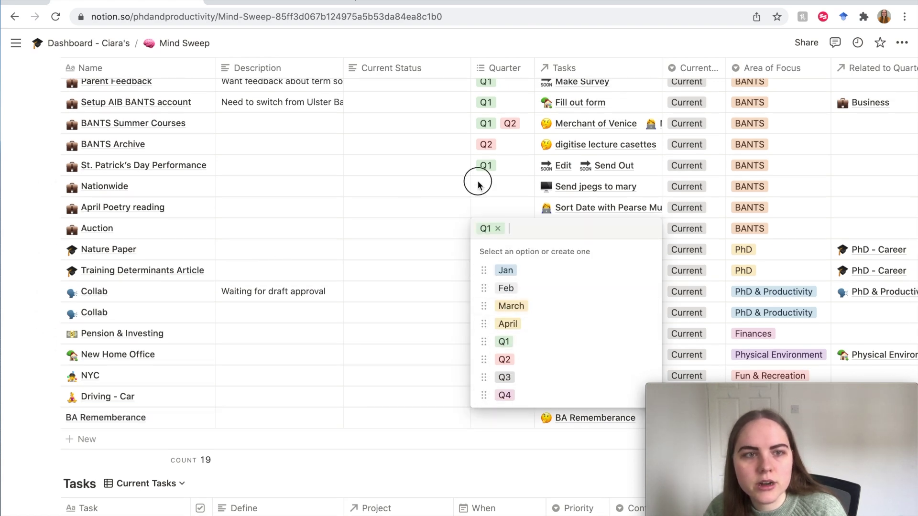
click(498, 197)
scroll(151, 312, up, 2)
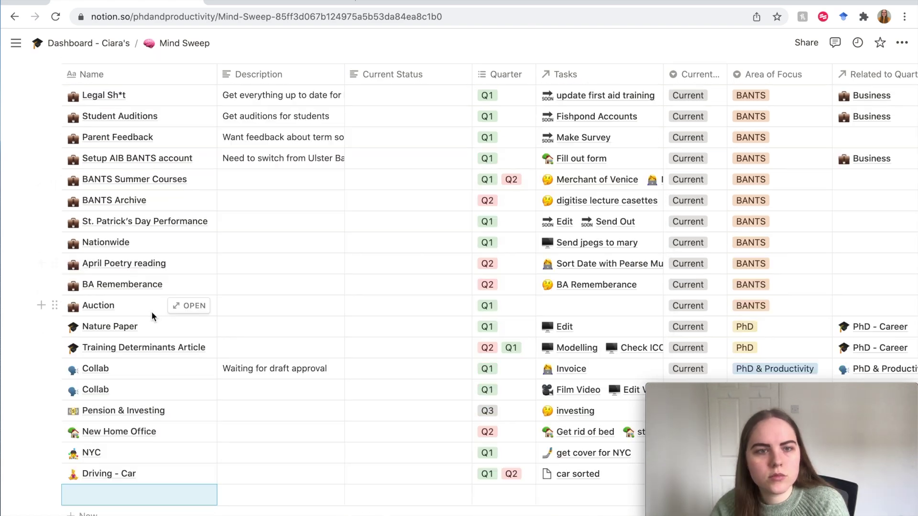
- Add a task for sending a contact info to the Auction project and an "Add Summer Courses to website" task to BANTS Summer Courses
click(628, 310)
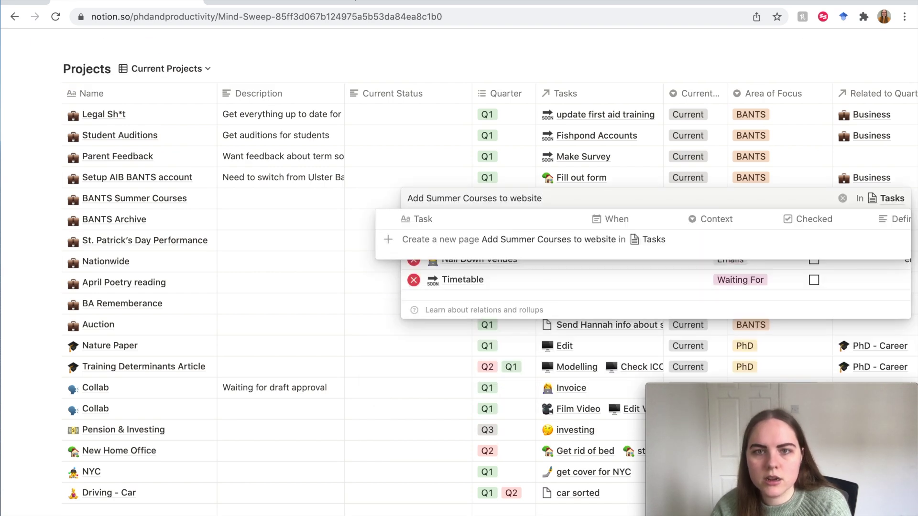
key(Escape)
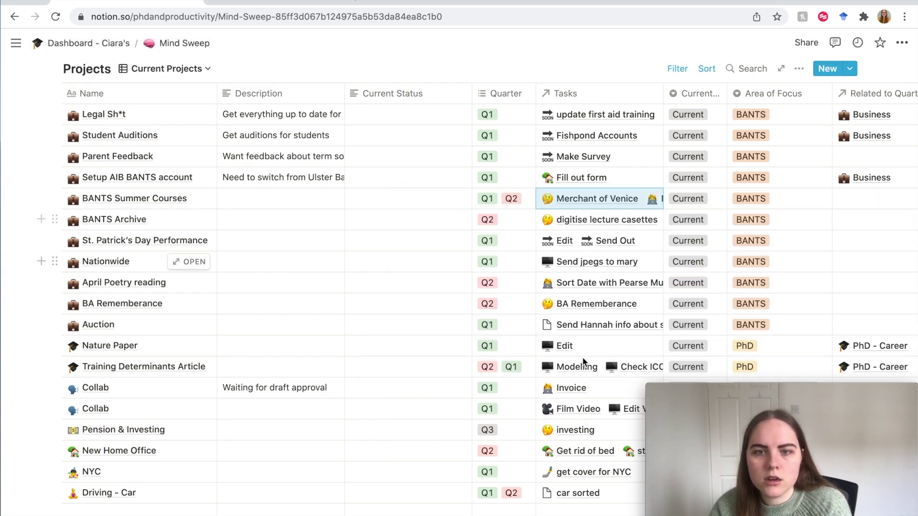
- Add the tasks "Send auction booklet to past pupils" and "Check in about Irish Times" to the Auction project
scroll(583, 354, down, 3)
scroll(582, 354, up, 1)
click(583, 244)
text(Send auction)
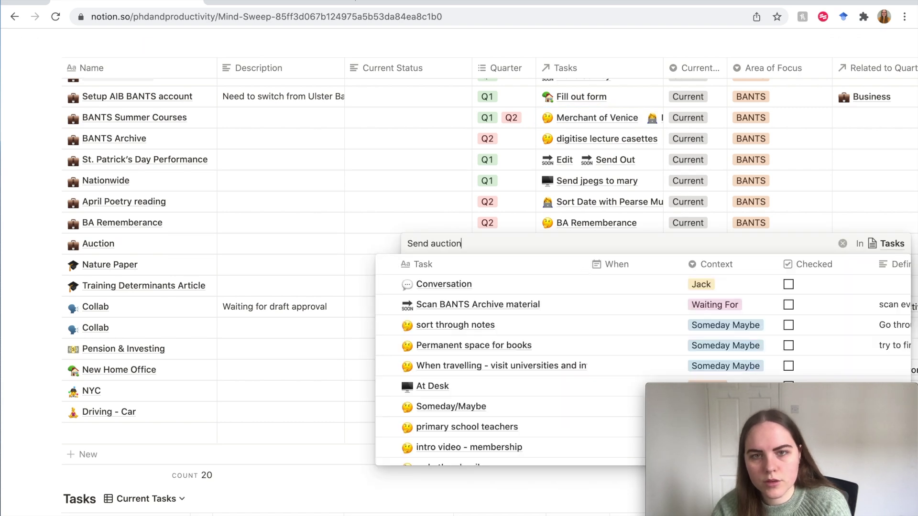
text( booklet to past pupils)
key(super+a)
text(Check in about Irish Times)
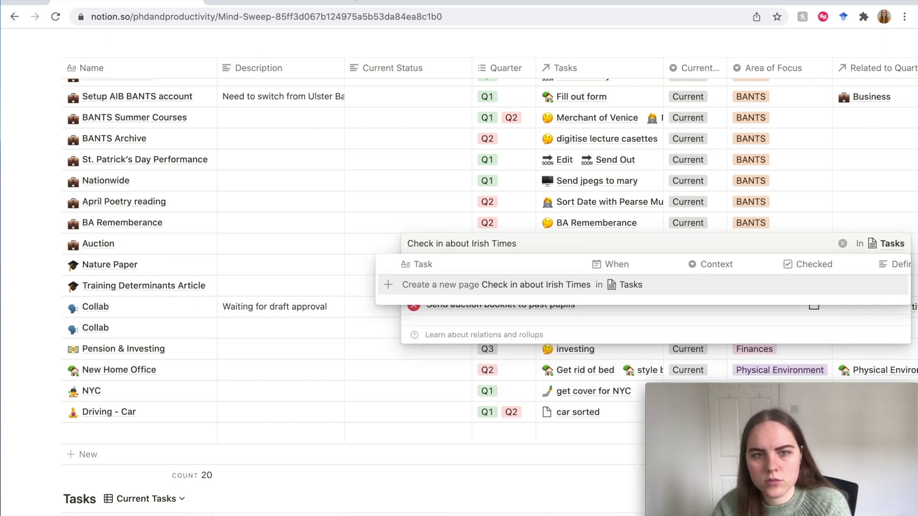
key(Escape)
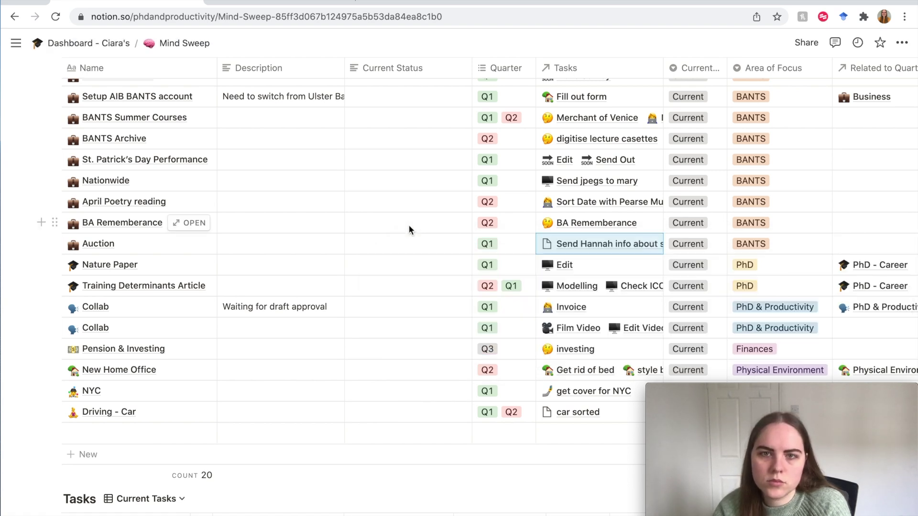
- Add a new task named "Check in about Trust" to the Legal Sh*t project
scroll(409, 226, up, 2)
click(598, 109)
text(Check in about Trust)
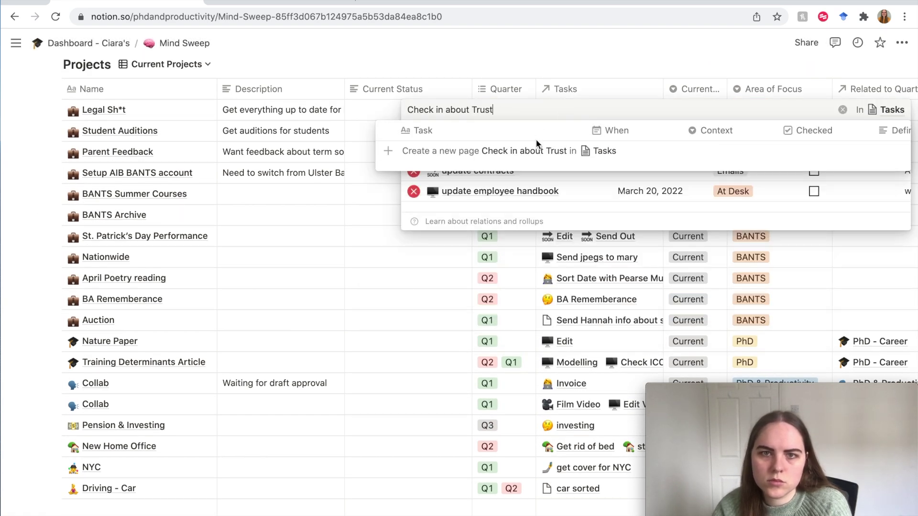
click(537, 145)
click(478, 97)
- Delete the empty project row at the end of the Projects table
scroll(478, 106, down, 1)
scroll(163, 422, down, 1)
click(54, 437)
click(46, 385)
scroll(133, 383, down, 1)
scroll(133, 383, up, 3)
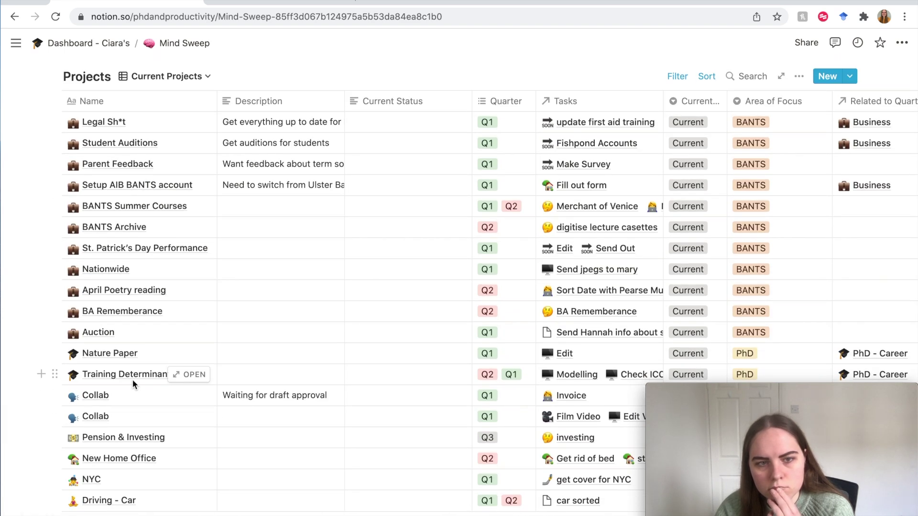
- Set the car sorted task's context to Family Home and define it as "Check in with mom"
scroll(133, 380, down, 1)
click(578, 479)
click(449, 172)
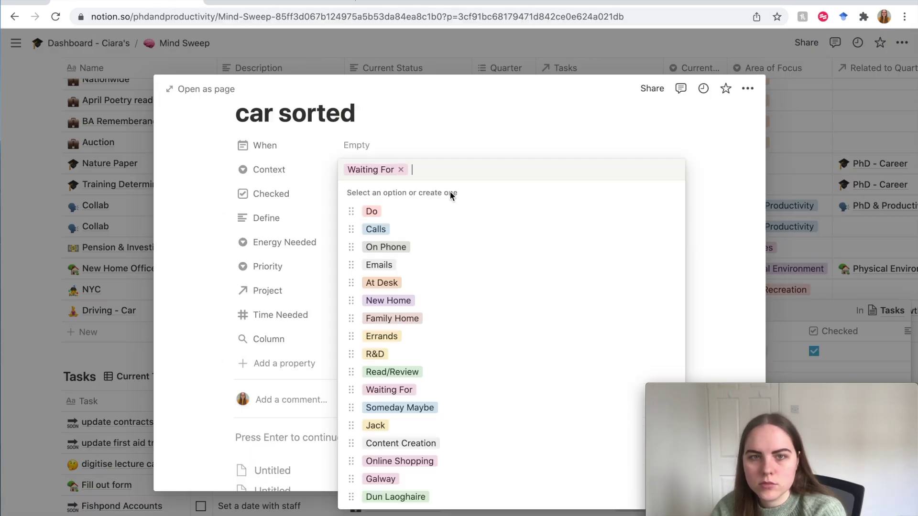
key(Escape)
click(424, 175)
click(393, 320)
click(384, 223)
text(Check in with mom)
key(Return)
click(770, 154)
- Add three tasks to the Tasks table: "Send zoom link for comp3078", "Send zoom links for Thursday" and "Adult courses"
scroll(771, 156, down, 10)
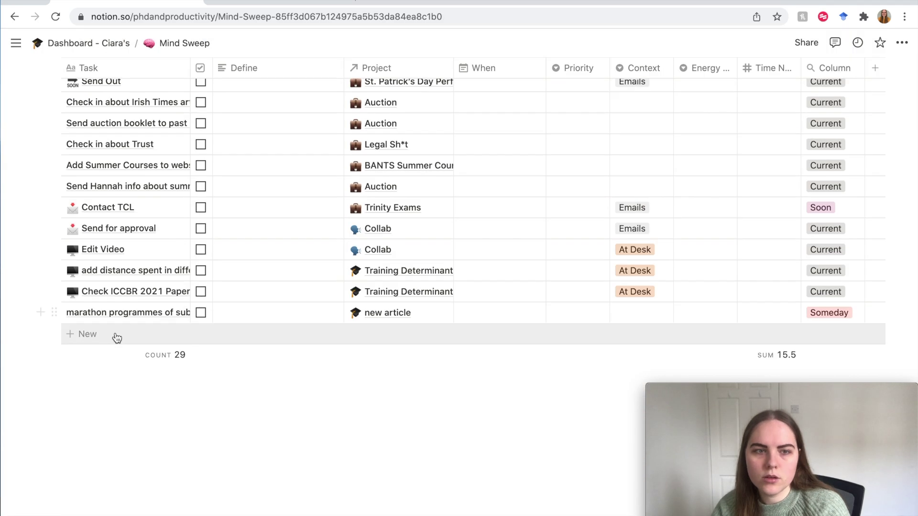
click(115, 336)
text(Send zoom link for)
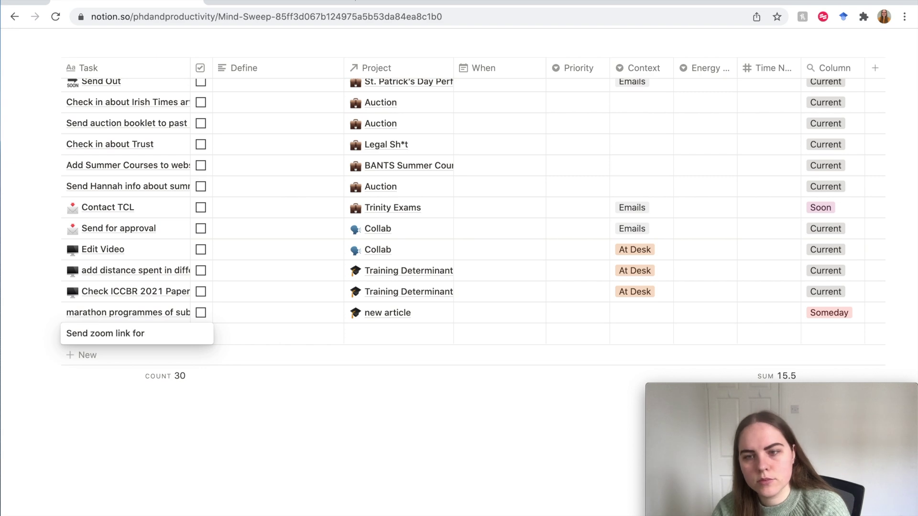
text( comp3078)
click(84, 354)
text(Send zoom links for Thursday)
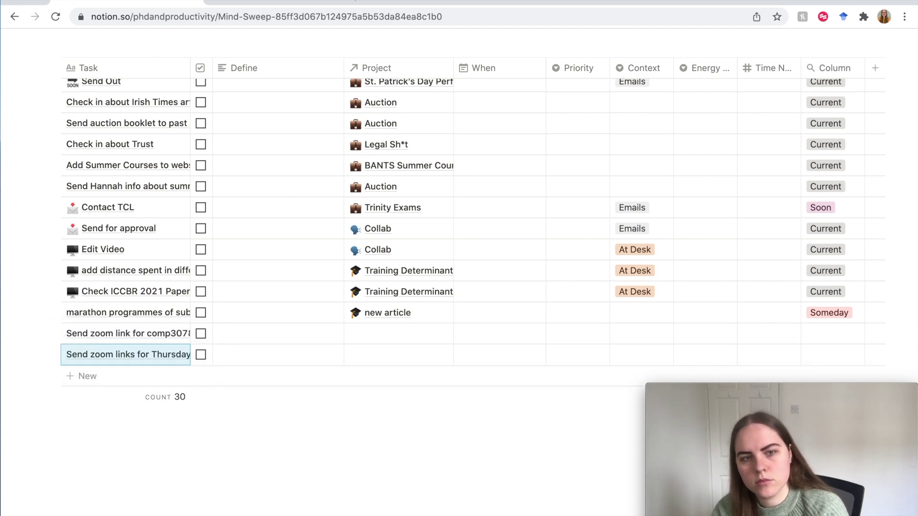
click(137, 376)
text(Adult courses)
- Add the tasks "Send email about end of term 2" and "End of term 2 newsletter" to the Tasks table
scroll(139, 378, down, 3)
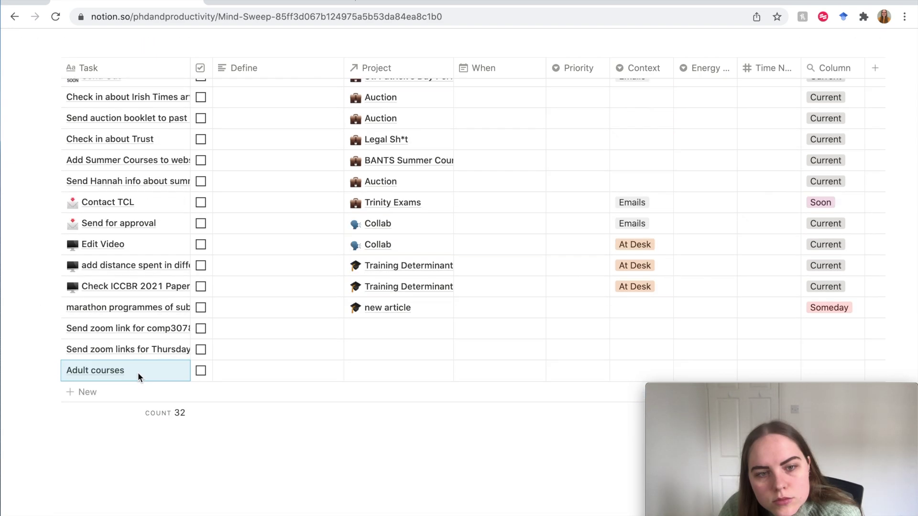
click(130, 387)
text(Send a)
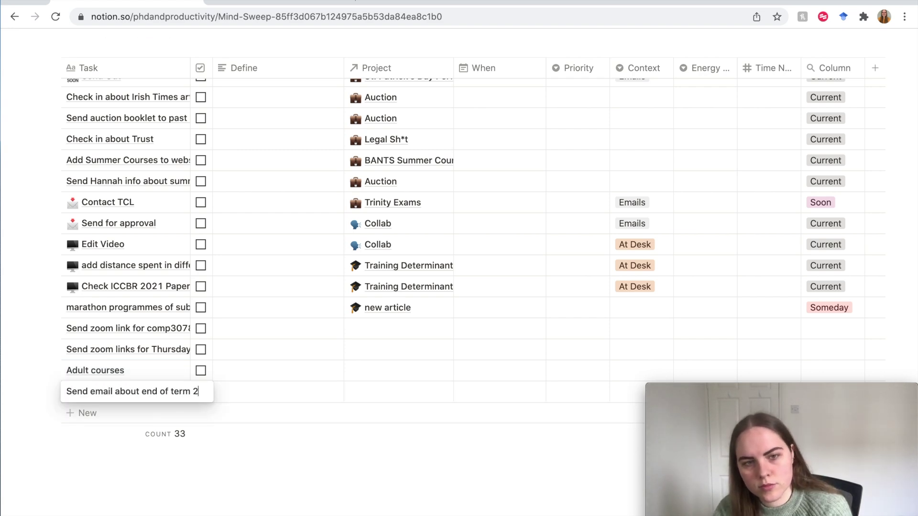
key(Return)
text(End o)
text(f term 2 newslet)
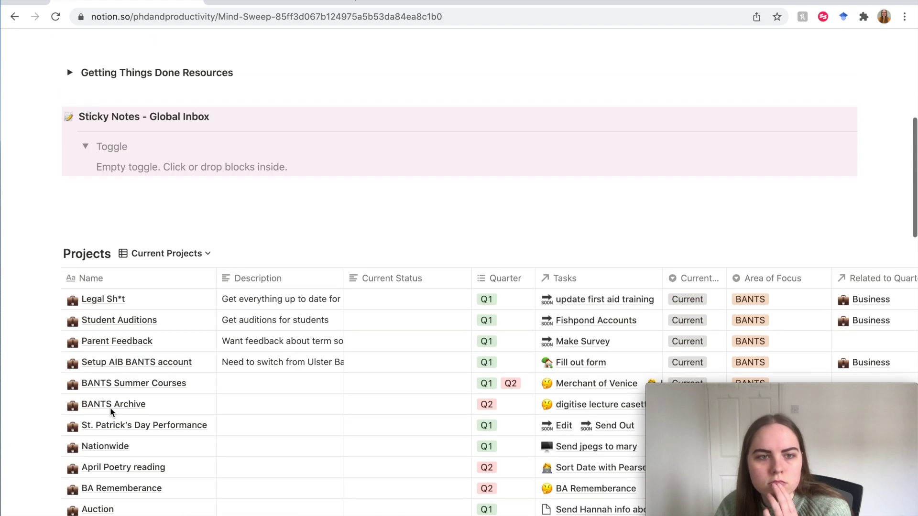
- Rename the St. Patrick's Day Performance project to "End of Term 2"
click(195, 360)
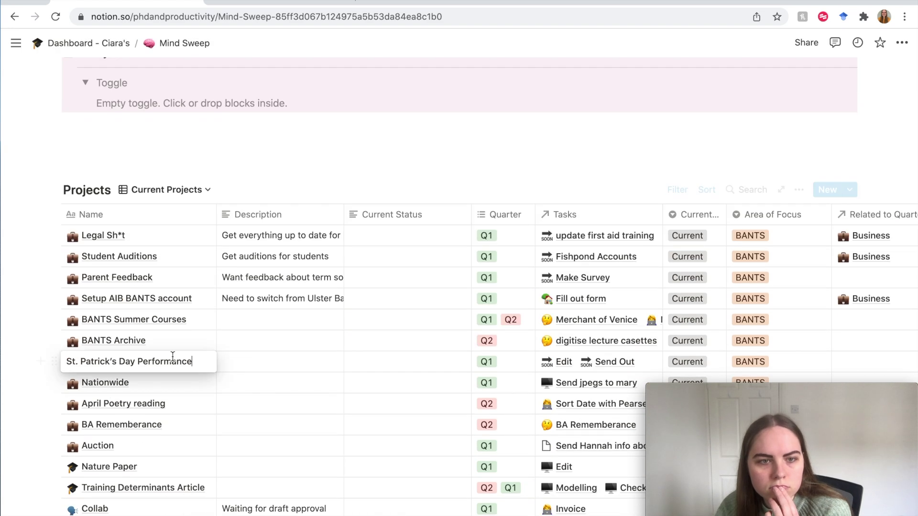
key(ctrl+a)
click(189, 362)
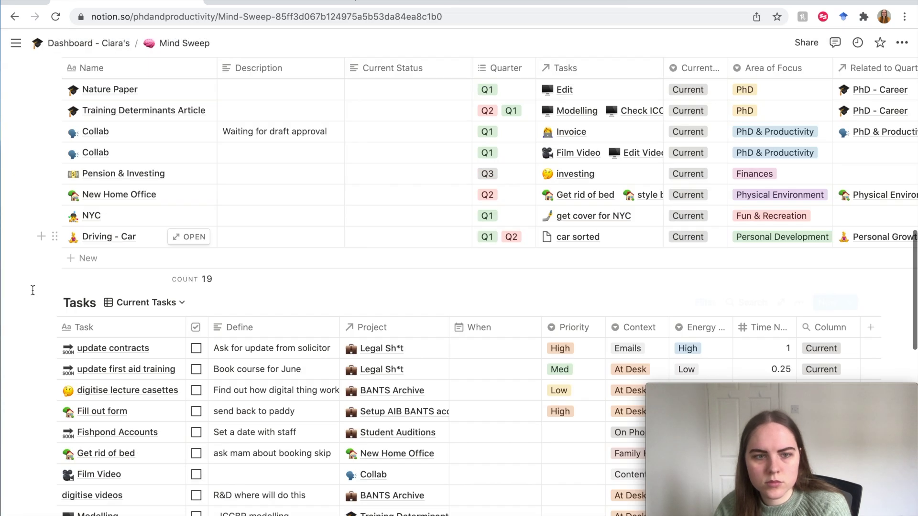
- Delete the "Send zoom links for Thursday" task from the Tasks table
scroll(33, 289, down, 15)
scroll(295, 353, up, 2)
click(382, 413)
key(Escape)
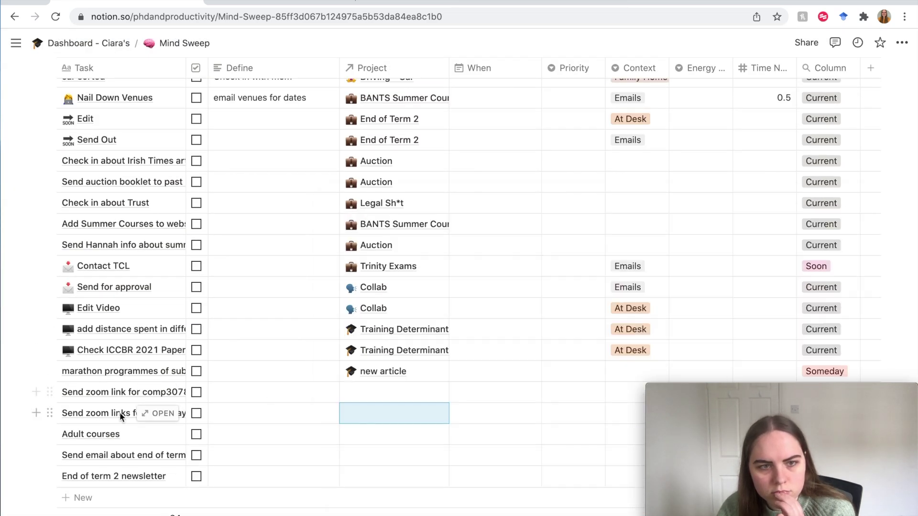
key(Delete)
- Link the Adult courses task to the Term 3 project
click(367, 418)
text(Term 3)
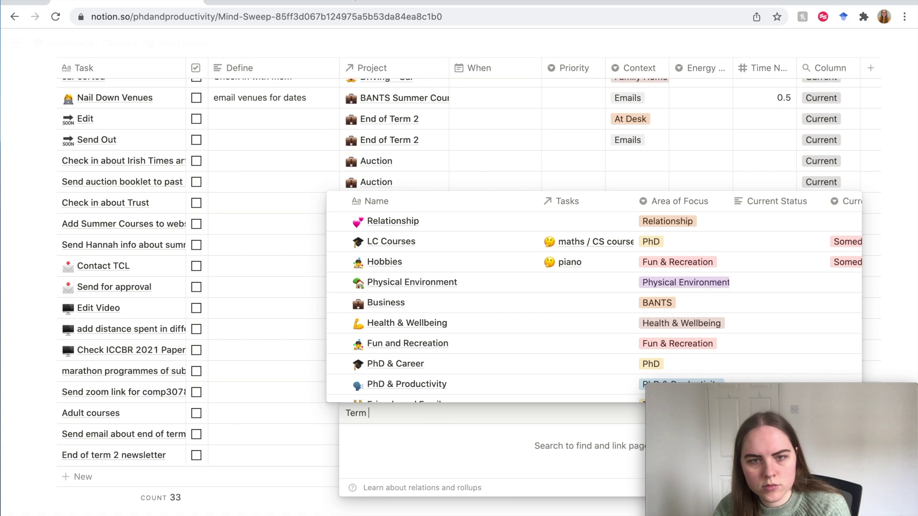
key(Return)
scroll(361, 439, down, 5)
key(Escape)
key(Escape)
scroll(208, 364, down, 1)
click(152, 342)
key(Escape)
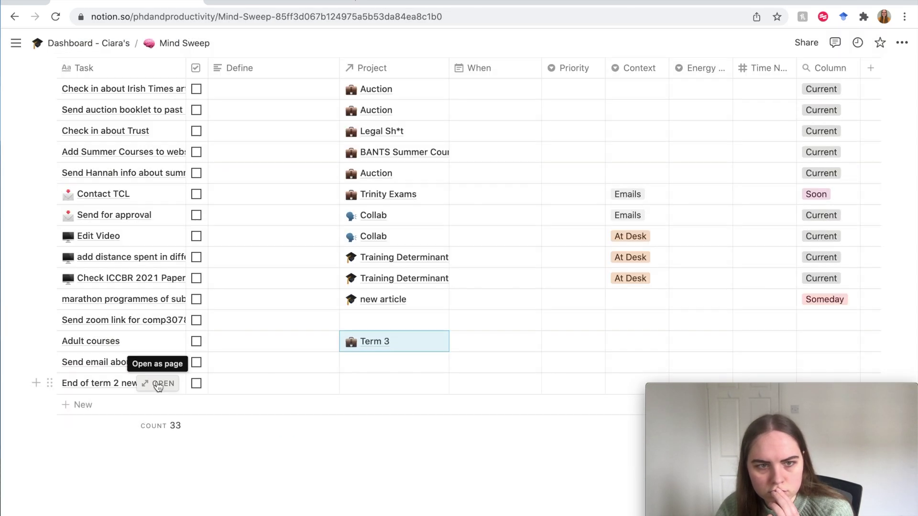
- Link the "Send email about end of term 2" and "End of term 2 newsletter" tasks to the End of Term 2 project
click(352, 362)
text(ebd of tern)
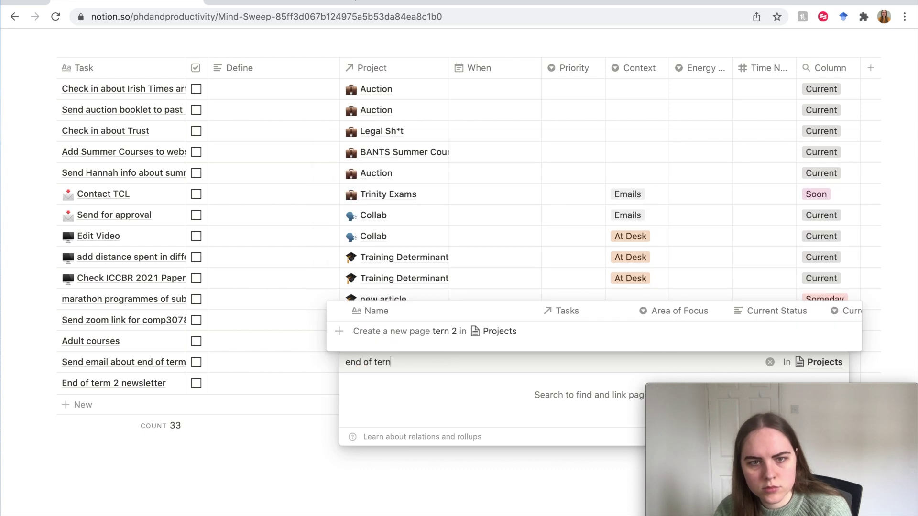
key(BackSpace)
text(m 2)
key(Return)
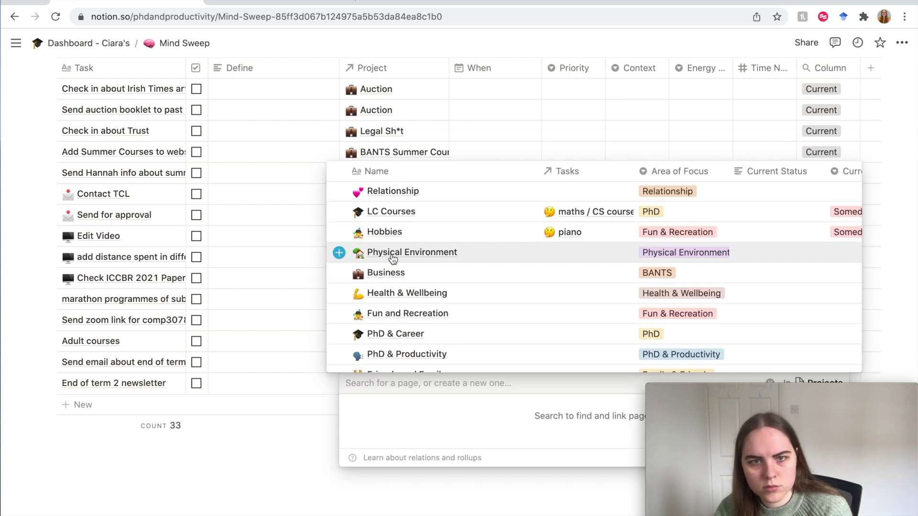
key(Escape)
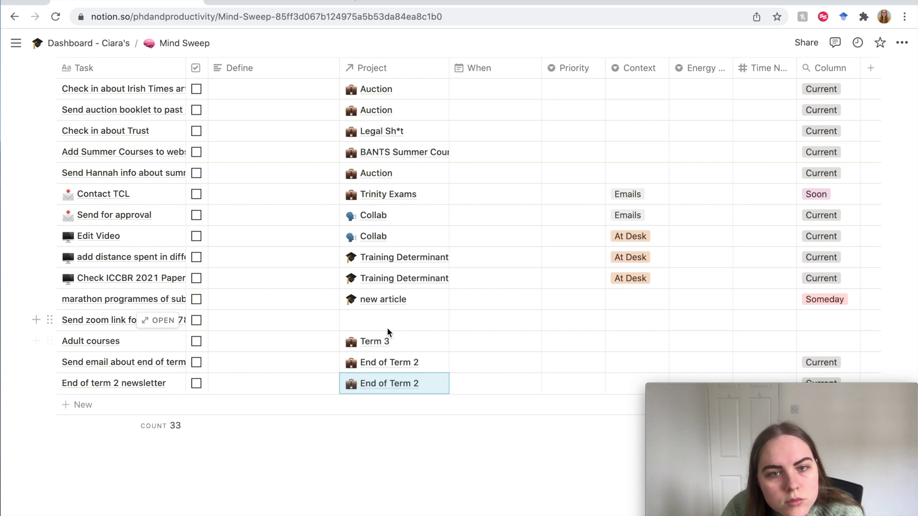
- Add the tasks "Publicise Term 3 on social me" and "more students for Mon Step 2" to the Tasks table
scroll(198, 388, up, 1)
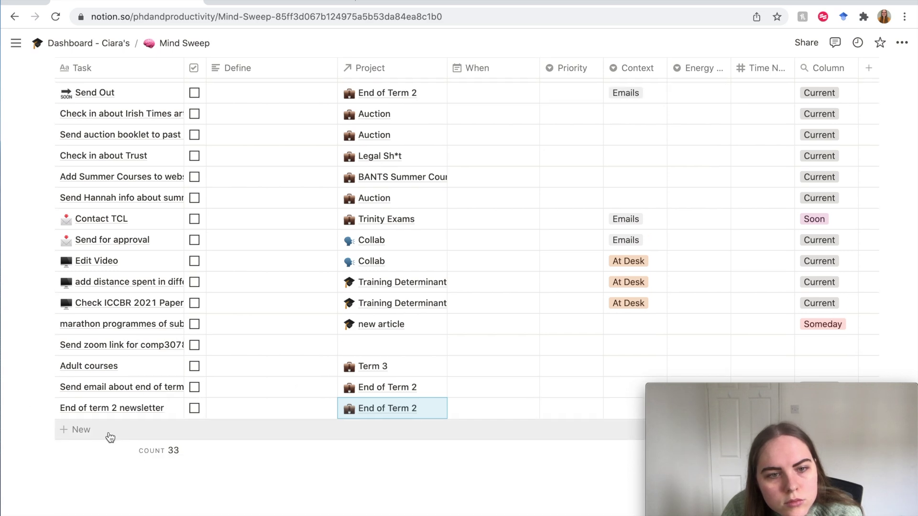
click(109, 430)
text(New s)
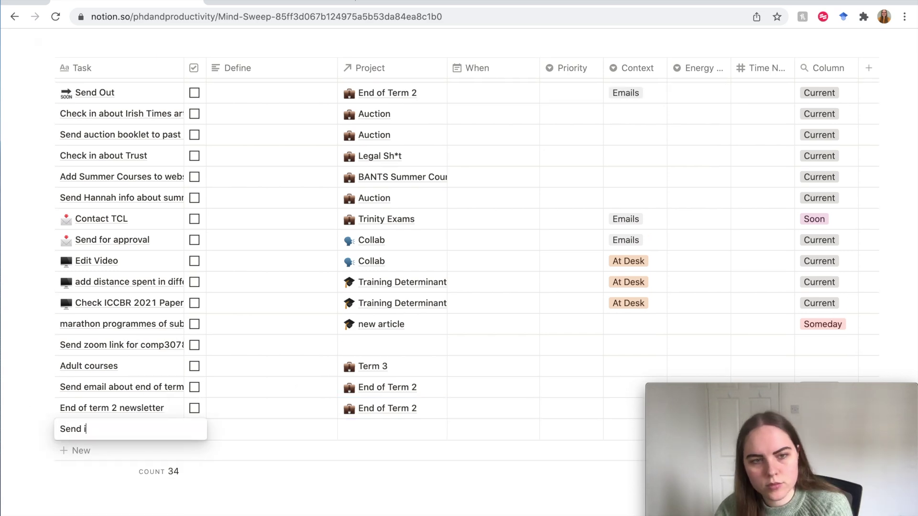
text(cise Term 3 on socia)
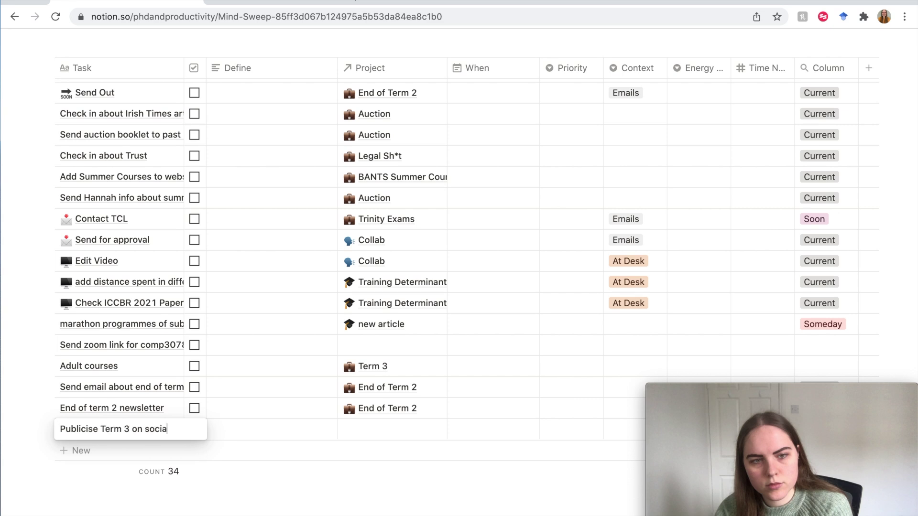
text(l me)
click(78, 451)
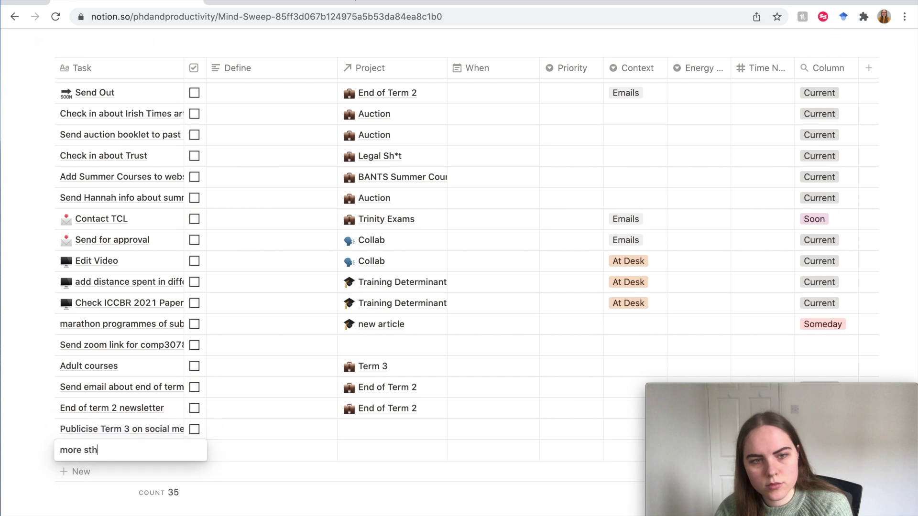
text(more students for Mon Step 2)
click(75, 471)
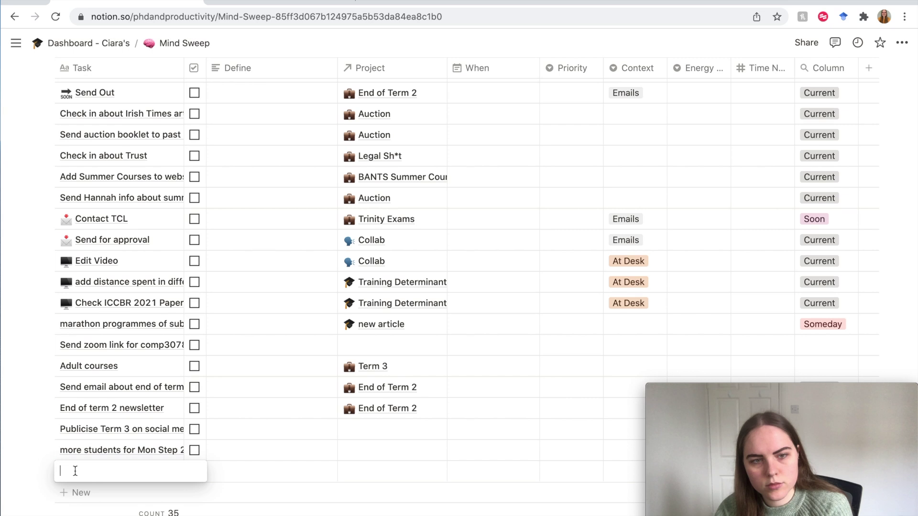
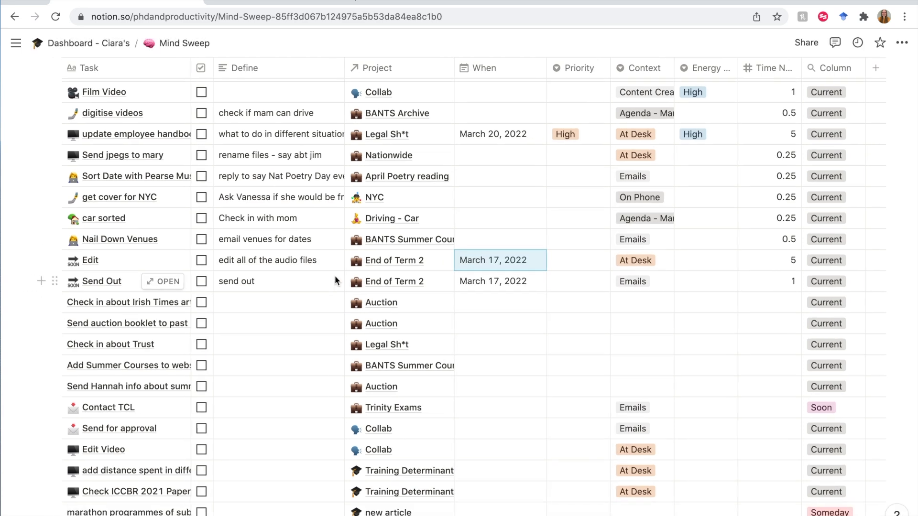
- Define the Irish Times check-in task as sending a follow-up email to the contact, using the Email template and Emails context
click(267, 303)
text(send follow up email to Eliz)
click(163, 254)
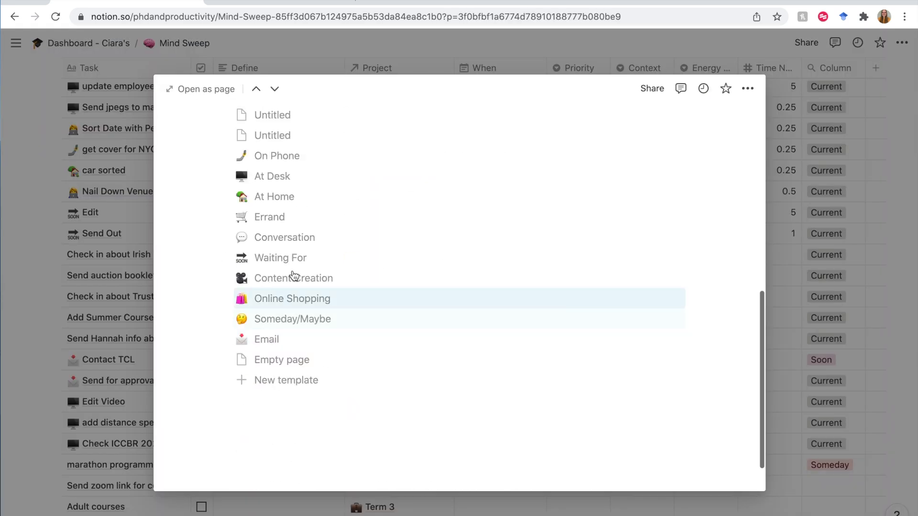
click(267, 396)
click(625, 258)
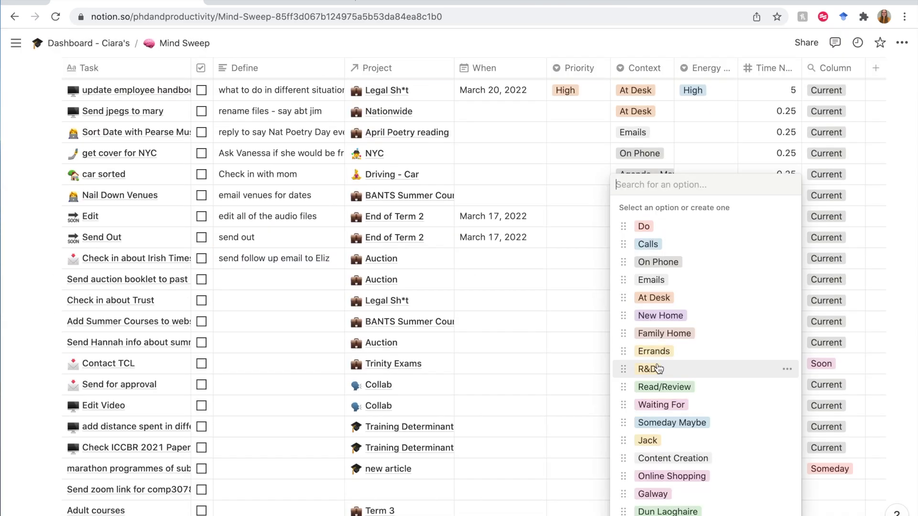
click(306, 282)
key(Escape)
- Apply the Email template to the "Check in about Trust" task
scroll(262, 317, down, 1)
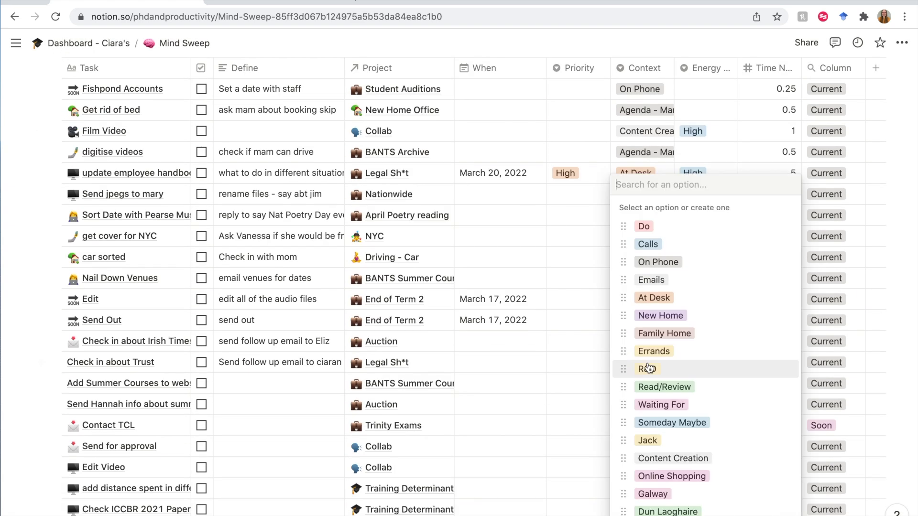
key(Escape)
click(178, 367)
scroll(267, 396, down, 3)
click(266, 395)
click(139, 389)
- Set the summer info task linked to Auction to the date March 14, 2022 and the context At Desk
click(153, 383)
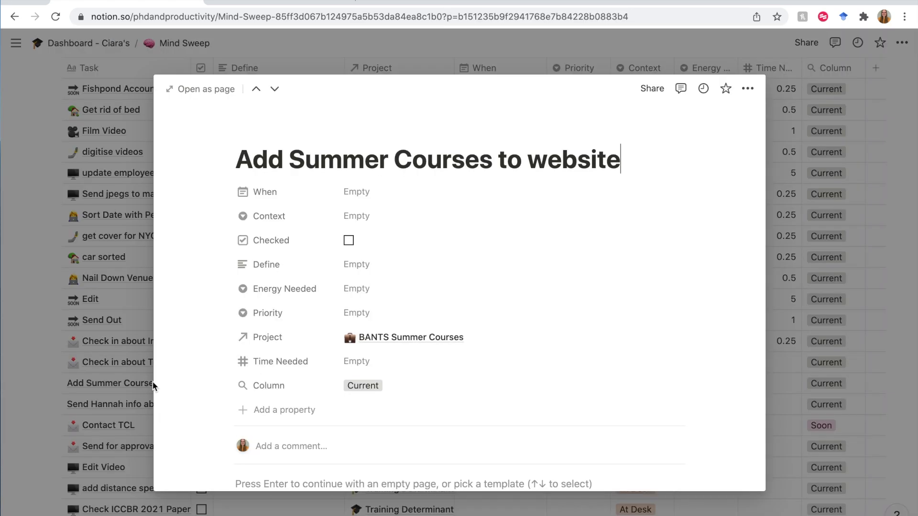
click(153, 382)
click(642, 383)
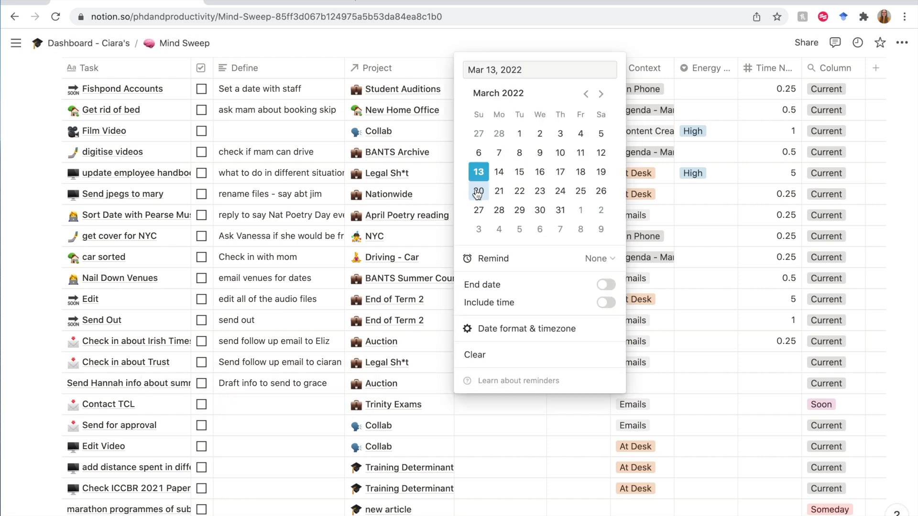
key(Escape)
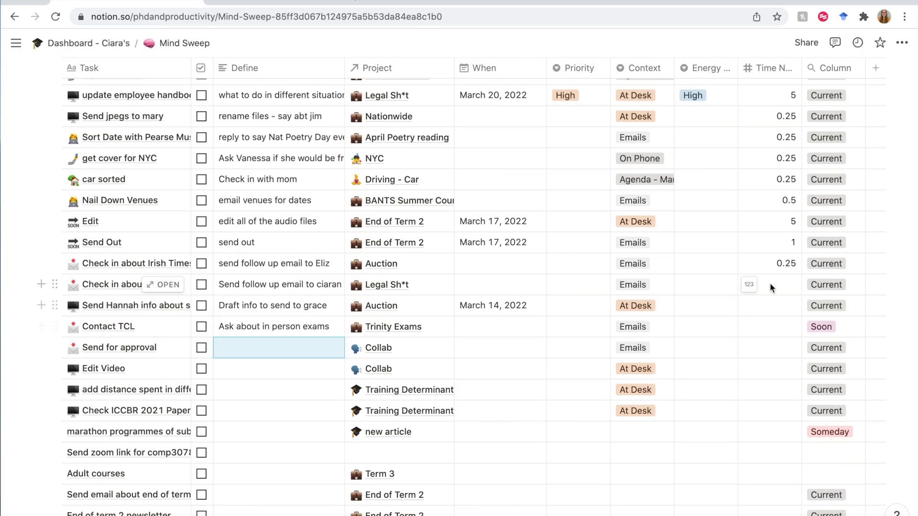
- Set Time Needed to 1 for the Auction summer info task and 0.25 for the Contact TCL task
text(1)
key(Return)
text(0.25)
key(Return)
- Change the context of the "Send for approval" task to Waiting For
click(642, 348)
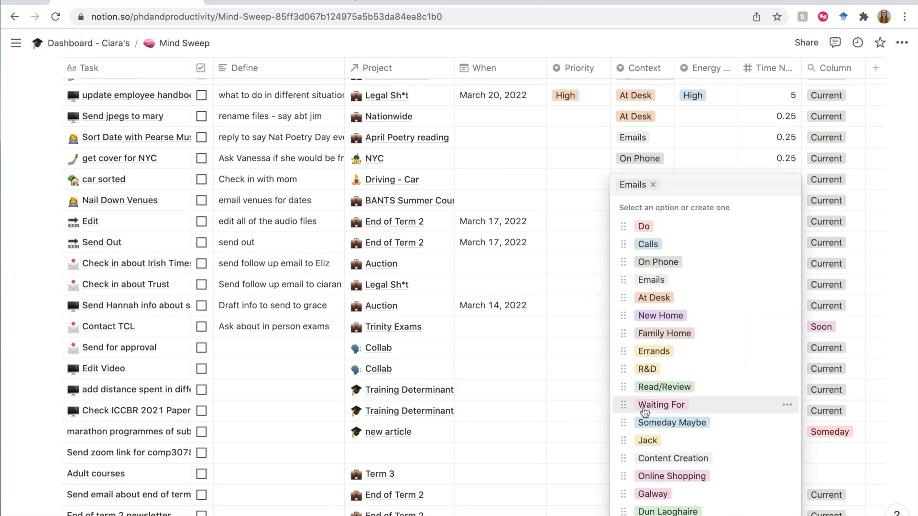
click(642, 408)
scroll(665, 292, down, 2)
scroll(662, 291, up, 7)
- Set the context of the Edit task linked to the Nature Paper project to At Desk
click(705, 90)
click(684, 141)
click(679, 167)
click(435, 209)
click(643, 187)
click(653, 298)
click(705, 100)
click(685, 152)
scroll(517, 117, down, 8)
scroll(763, 237, up, 6)
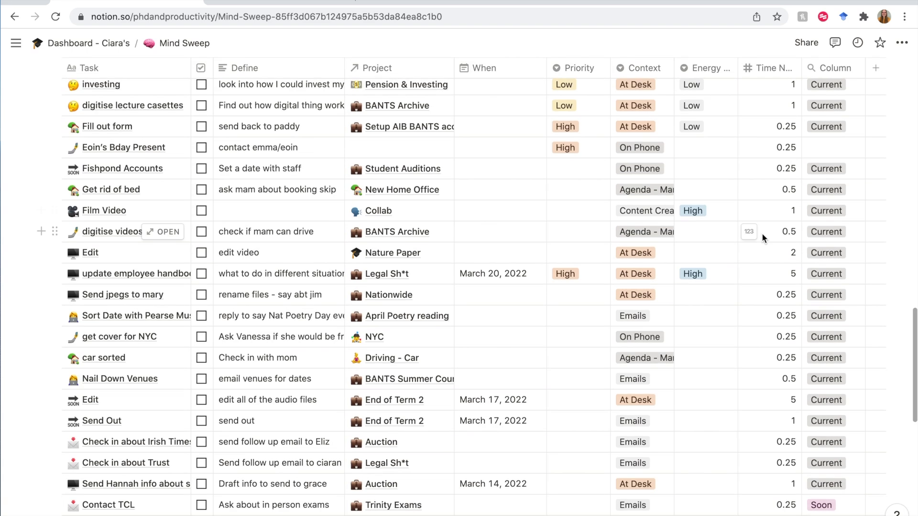
- Set the Nature Paper Edit task's Define text to "edit draft" and its Time Needed to 4
click(279, 243)
key(BackSpace)
key(BackSpace)
key(BackSpace)
key(BackSpace)
key(BackSpace)
text(draft)
key(Return)
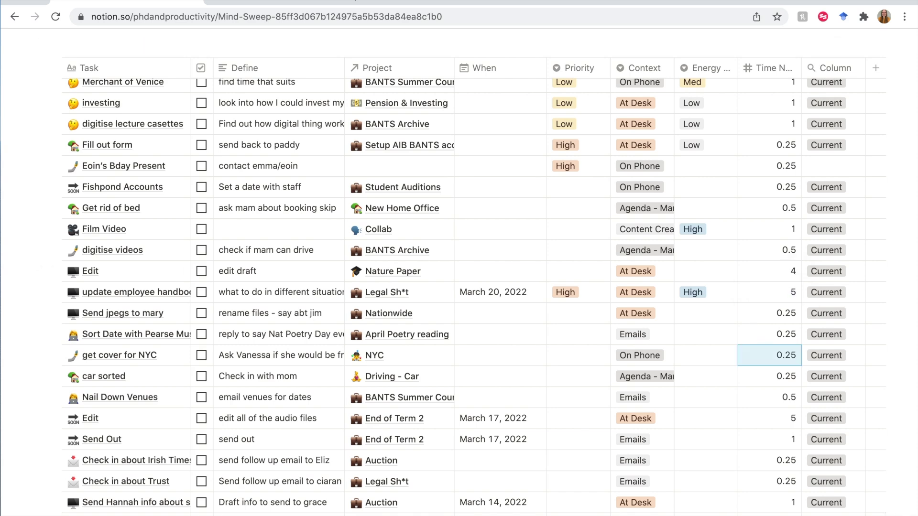
- Set the Time Needed of the "add distance" task to 4
scroll(768, 383, down, 2)
click(768, 475)
text(3)
key(Return)
scroll(717, 335, down, 4)
click(641, 299)
click(832, 381)
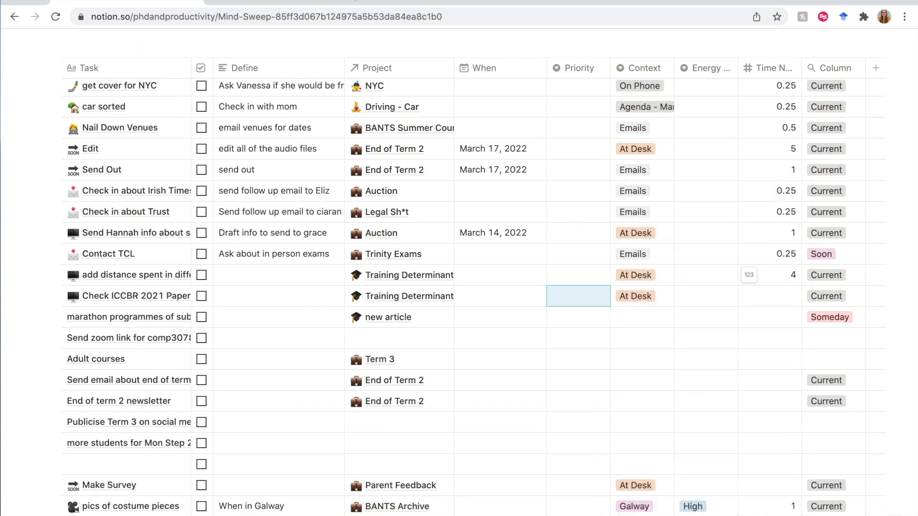
- Set the "Check ICCBR 2021 Paper" task's Time Needed to 4 and the marathon programmes task's context to Someday Maybe
scroll(601, 287, down, 3)
click(616, 187)
click(649, 423)
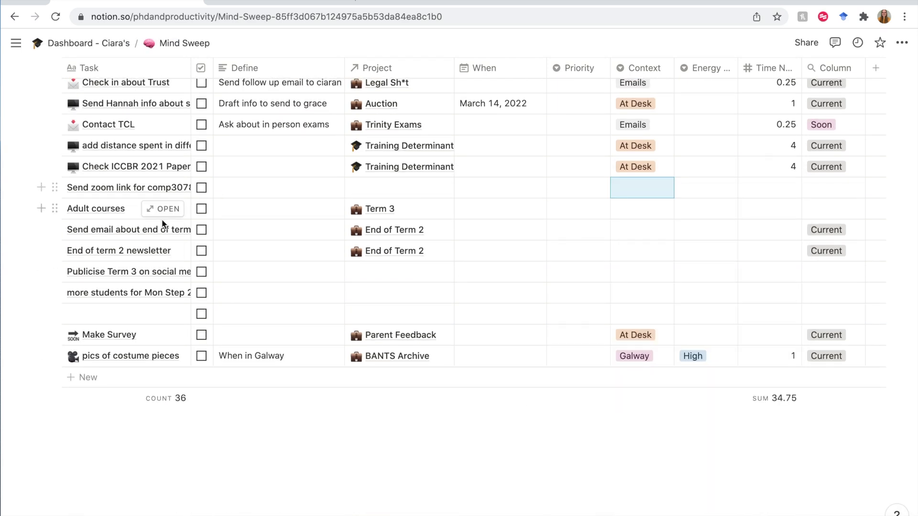
- Fill in the comp3078 zoom link task with Define "10.30 mon", date March 13, 2022 and context Emails
text(10.30 mon)
click(500, 187)
click(479, 307)
click(641, 188)
click(652, 279)
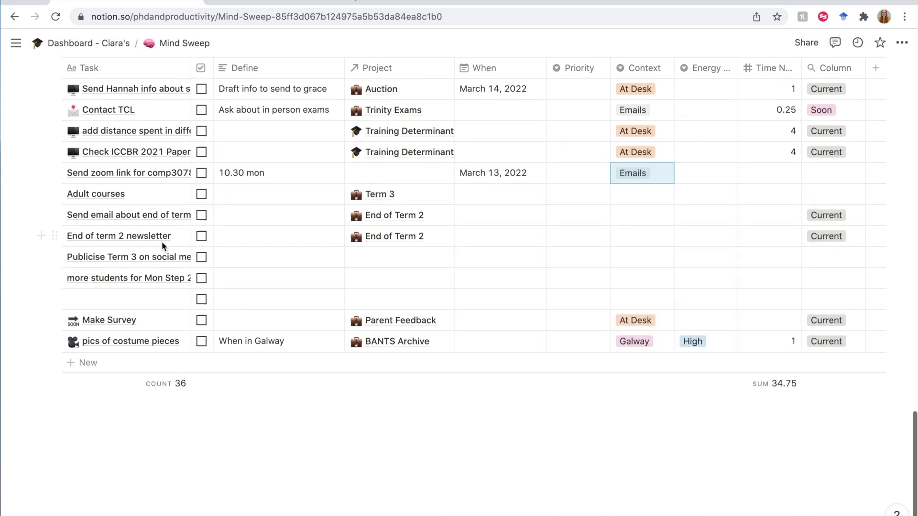
- Add a "Spend some time using S" task with Time Needed 3 and link it to an S Collab project
click(86, 364)
text(Spend some time using S)
click(768, 392)
text(3)
click(400, 390)
text(S Collab)
click(407, 361)
click(378, 415)
click(290, 339)
- Apply the At Desk template to the "Spend some time using S" task
click(164, 390)
scroll(306, 335, down, 3)
click(287, 379)
click(136, 289)
- Rename the Adult courses task to "Publicise adult courses"
scroll(143, 287, up, 1)
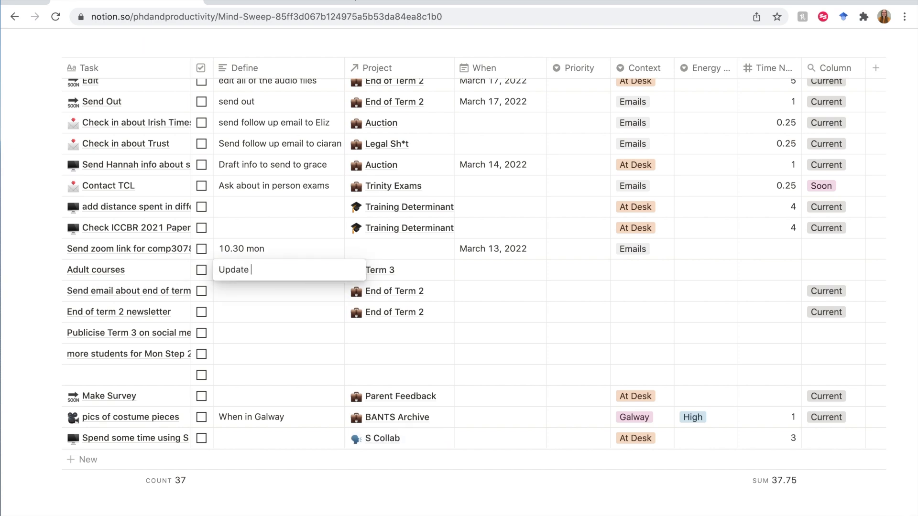
click(146, 276)
text(Publicise adult courses)
- Add a task to check in with a contact, and define "Publicise adult courses" as "post on social" with Time Needed 0.5
click(88, 481)
text(Check in with Clara0.5)
click(278, 229)
text(post on social)
- Apply the Email template to the zoom link task and the At Desk template to "Publicise adult courses"
click(167, 209)
click(137, 261)
click(165, 229)
click(275, 282)
- Apply the Email template to the end of term 2 email task and define it as "no performance, payment, hap"
click(163, 251)
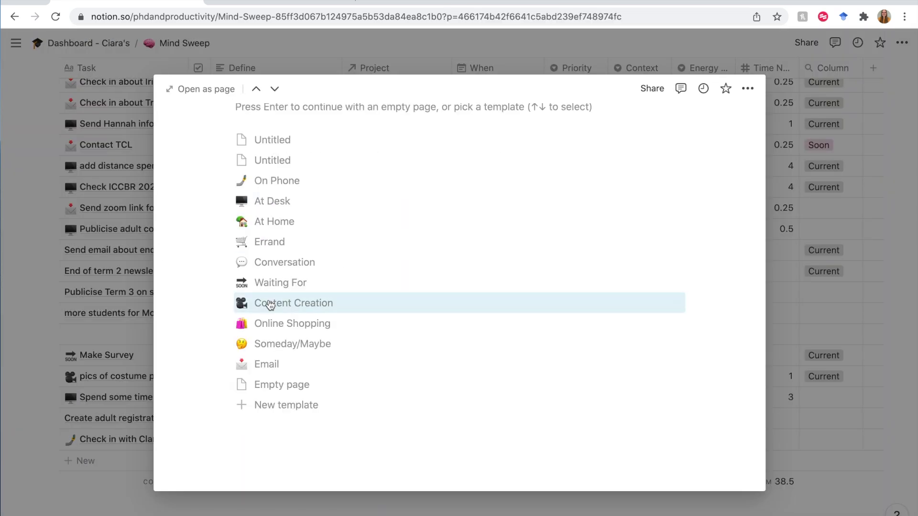
click(267, 365)
click(129, 287)
click(241, 254)
text(no performance, payment, hap)
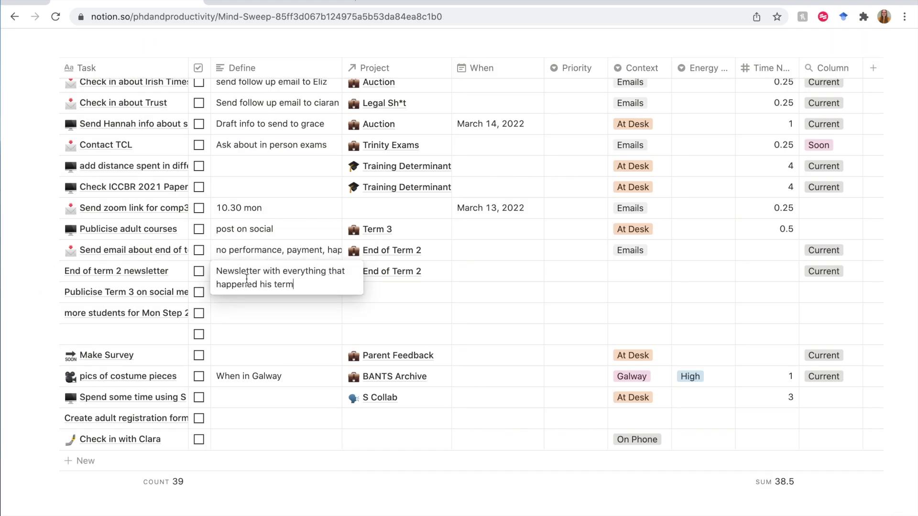
- Define the "End of term 2 newsletter" task as "Newsletter with everything that happened this term"
click(260, 285)
text(t)
key(Return)
click(168, 271)
scroll(243, 287, down, 7)
click(105, 327)
- Delete the empty row from the Tasks table and add a task named "New teens"
click(52, 334)
click(94, 276)
click(138, 441)
text(New teens)
- Link the New teens task to Term 3, and the contact check-in and adult registration form tasks to Adult Classes
click(381, 441)
click(383, 335)
click(390, 418)
text(ad)
click(388, 366)
click(393, 397)
text(adult)
click(402, 345)
- Link the "more students for Mon Step 2" and Publicise Term 3 tasks to the Term 3 project
click(390, 313)
text(term 3)
click(392, 261)
click(392, 290)
text(term 3)
click(392, 333)
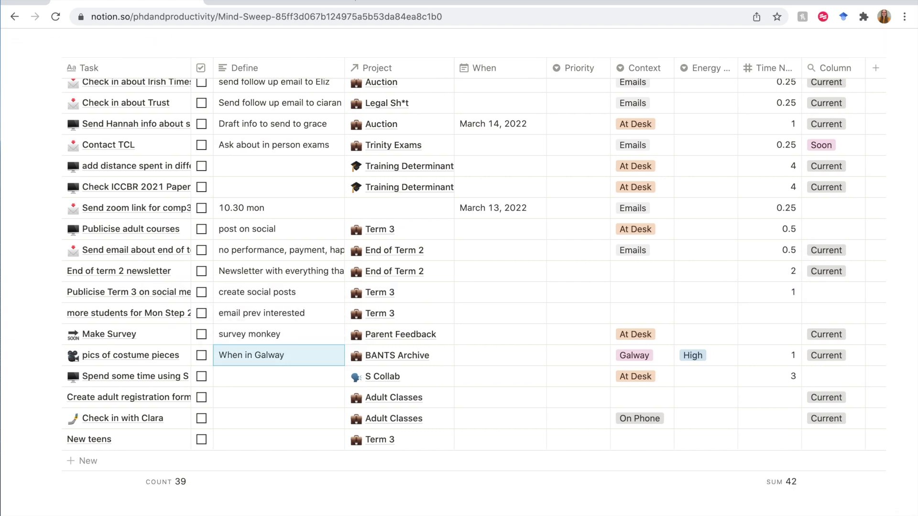
- Apply the Email template to "more students for Mon Step 2" and the At Desk template to the Publicise Term 3 task
scroll(176, 311, down, 1)
click(168, 283)
scroll(260, 378, down, 5)
click(266, 388)
click(110, 306)
click(167, 262)
click(268, 225)
click(80, 227)
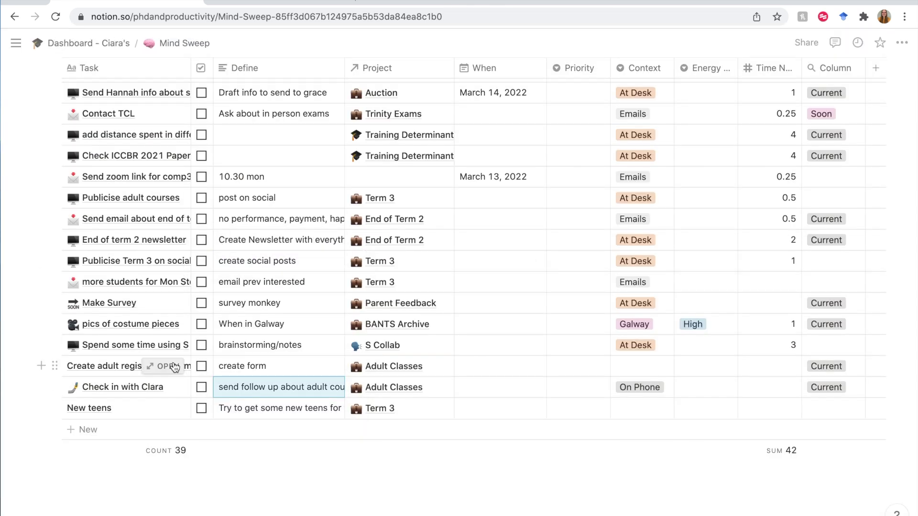
- Apply the At Desk template to the adult registration form task
click(175, 367)
click(267, 227)
click(127, 387)
- Apply the At Desk template to the New teens task and append an "email prev" note to its Define text
click(167, 409)
click(268, 226)
click(124, 406)
click(279, 409)
text(- email prev i)
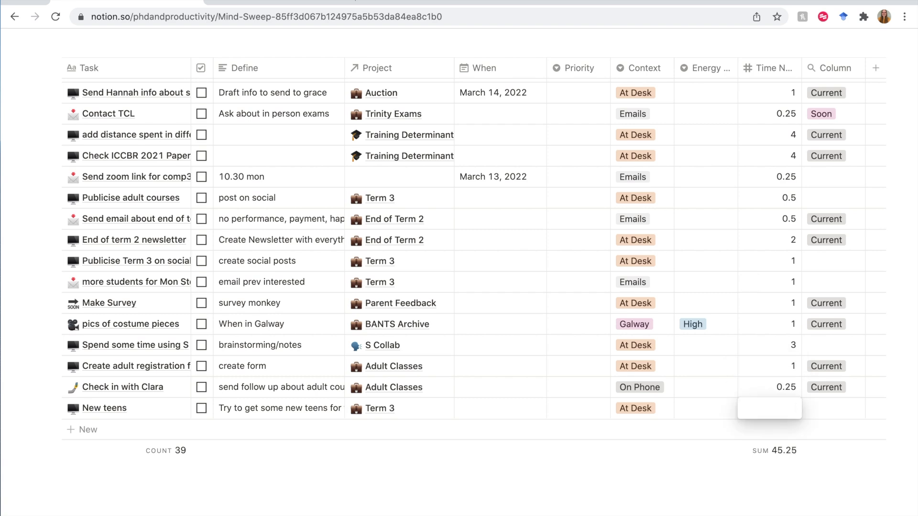
- Add a new column to the Tasks table and set its type to Rollup
scroll(759, 286, up, 12)
scroll(759, 285, down, 1)
scroll(765, 253, right, 1)
click(847, 161)
click(802, 232)
click(693, 356)
click(847, 161)
mouse_move(851, 241)
click(813, 258)
- Configure the new rollup column to show the Area of Focus from each task's linked Project
click(802, 221)
click(803, 244)
click(813, 268)
click(783, 329)
click(739, 304)
scroll(739, 304, right, 3)
scroll(551, 319, down, 2)
scroll(550, 320, down, 10)
scroll(550, 320, left, 3)
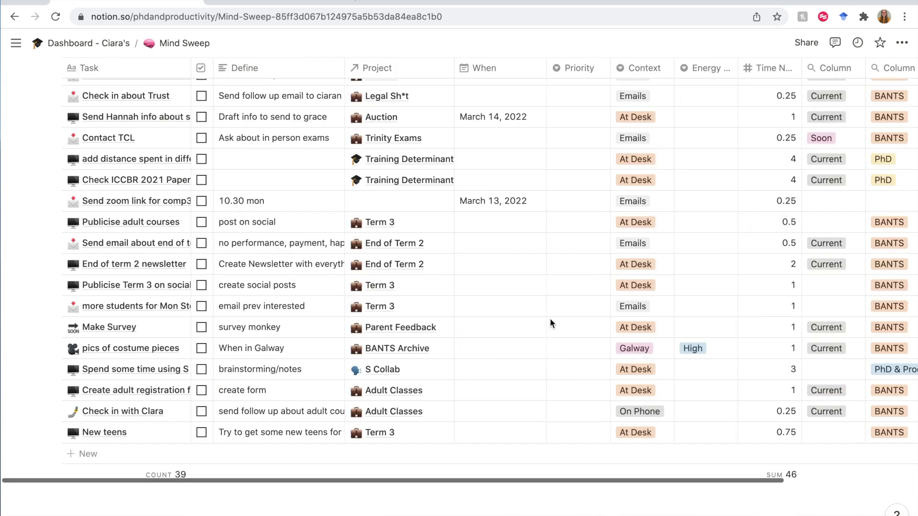
- Add a project named COMP30780 to the Projects table with PhD as its area of focus and Current as its status
scroll(550, 318, up, 15)
click(137, 230)
text(COMP30780)
click(202, 232)
click(362, 187)
scroll(377, 282, down, 2)
scroll(378, 232, down, 3)
click(286, 442)
scroll(334, 335, up, 5)
click(362, 326)
click(374, 158)
key(Escape)
- Link the zoom link task in the Tasks table to the COMP30780 project
scroll(375, 273, down, 15)
click(416, 208)
text(comp)
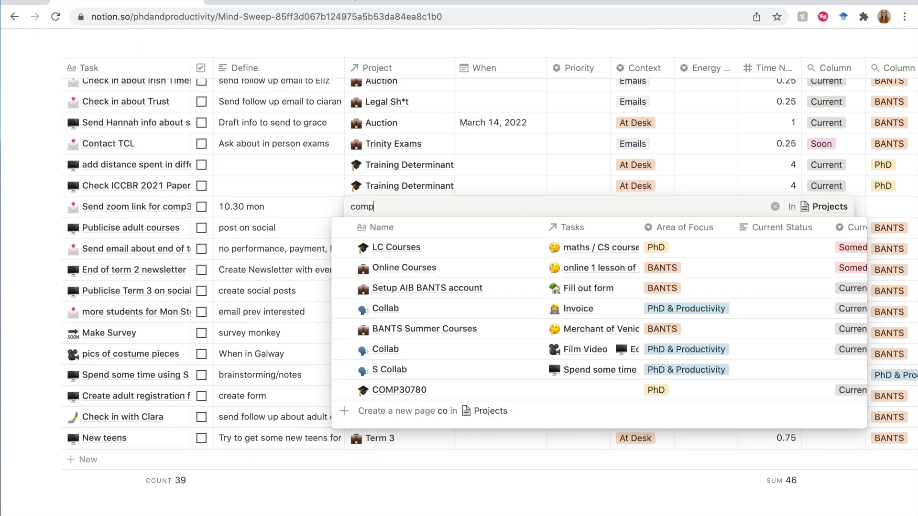
click(399, 389)
click(490, 173)
- Create an inline database titled Time Needed below the Tasks table
scroll(489, 173, right, 3)
scroll(599, 257, up, 9)
scroll(598, 259, up, 2)
scroll(599, 258, down, 13)
scroll(598, 260, left, 3)
click(126, 377)
key(Return)
text(/daTime Needed)
- Turn the Tags column of the Time Needed table into a relation to the Tasks database named Areas
click(264, 328)
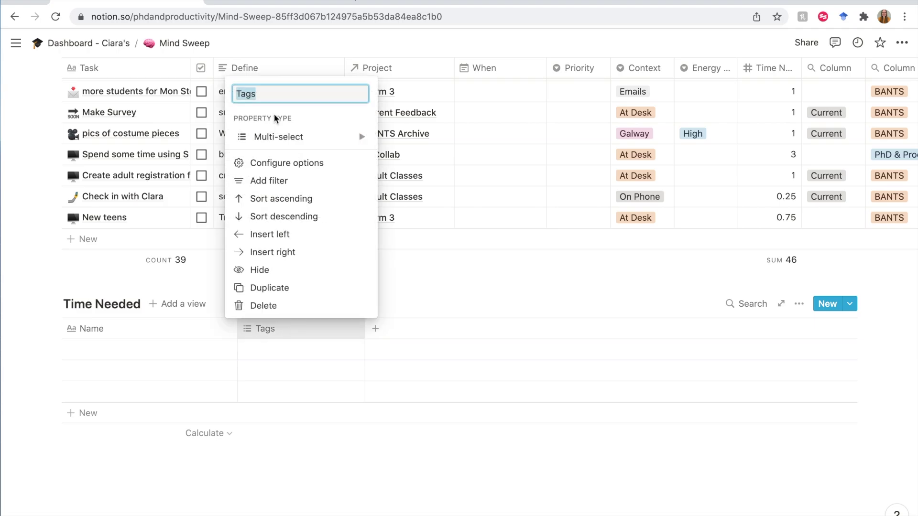
click(274, 137)
click(410, 289)
text(tasks)
click(369, 373)
click(573, 326)
- Link Fishpond Accounts, digitise lecture casettes, Contact TCL and update employee handbook in the Areas cell of the first Time Needed row
click(314, 347)
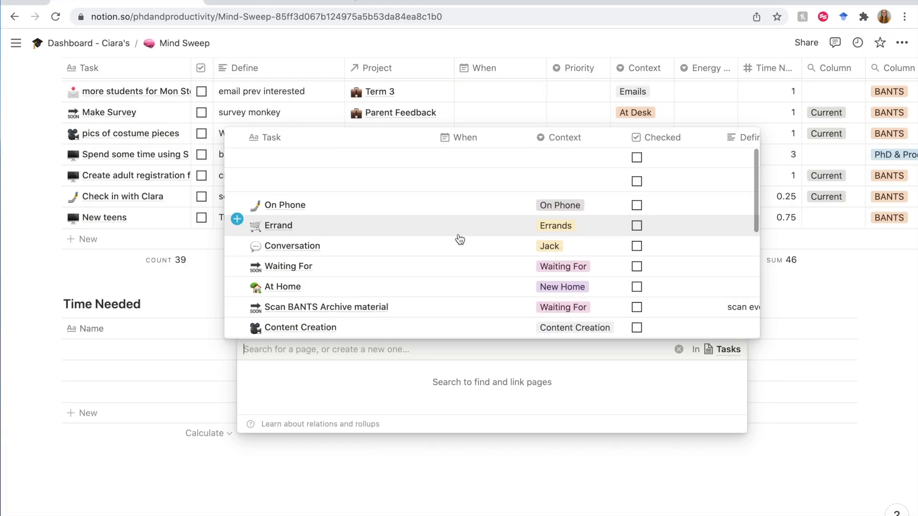
scroll(460, 238, right, 8)
scroll(459, 237, down, 3)
scroll(410, 174, right, 4)
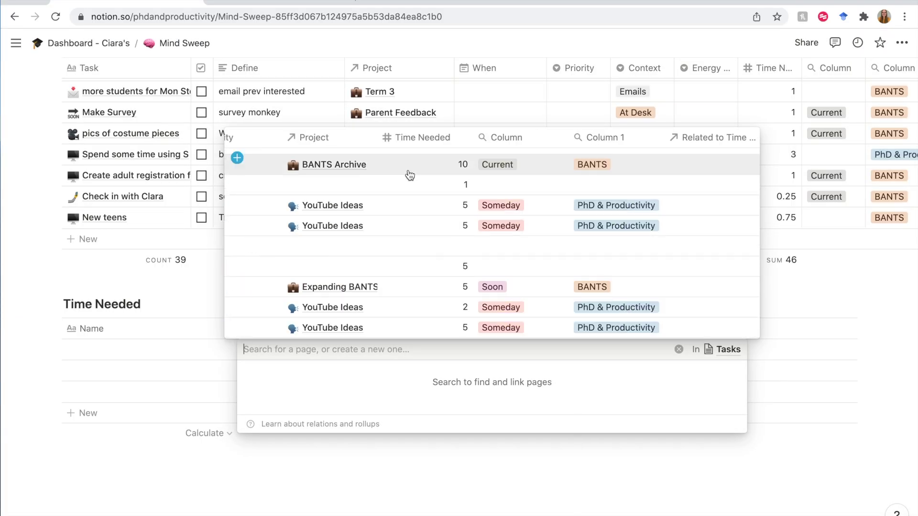
scroll(409, 174, left, 10)
scroll(410, 175, down, 8)
scroll(411, 175, right, 8)
scroll(414, 177, left, 10)
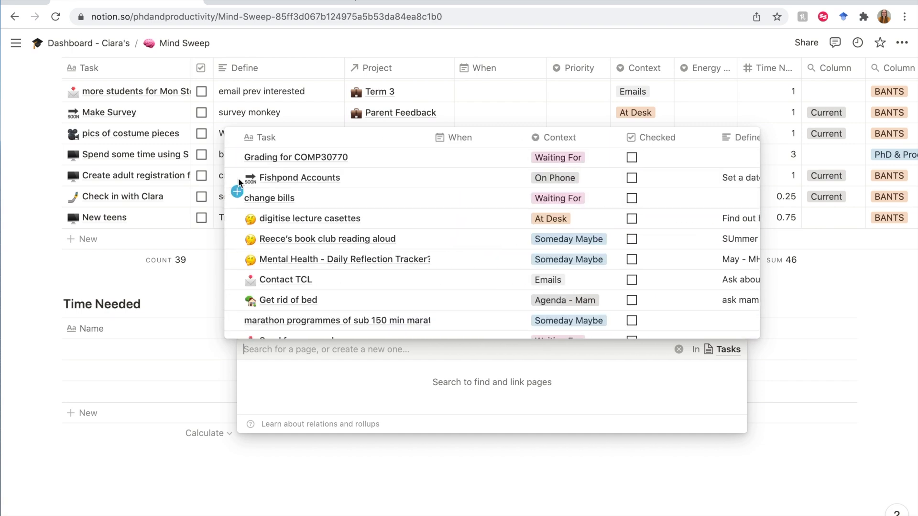
click(237, 178)
click(237, 218)
scroll(237, 239, down, 1)
click(238, 243)
scroll(238, 241, down, 2)
click(239, 242)
scroll(238, 243, down, 3)
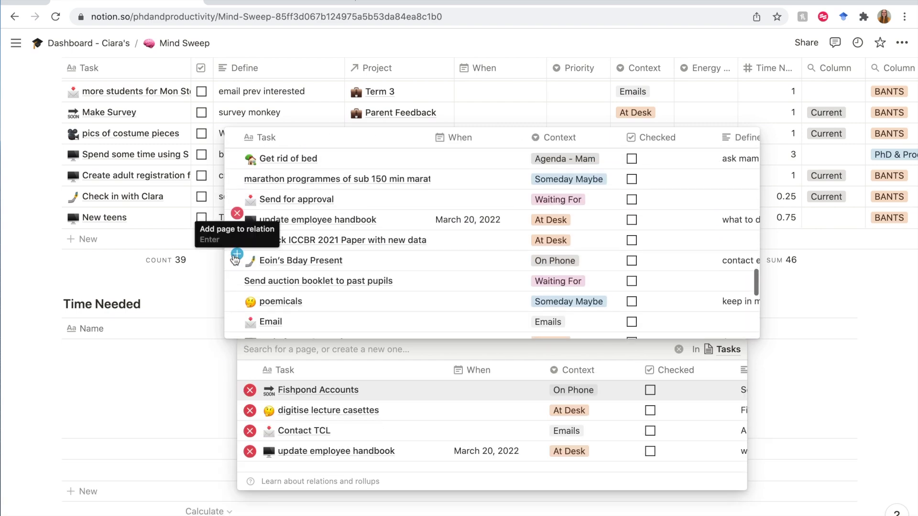
- Link End of term 2 newsletter and Sort Date with Pearse Museum in the same Areas cell and close the task picker
click(237, 287)
scroll(238, 287, down, 3)
click(238, 284)
scroll(237, 267, down, 2)
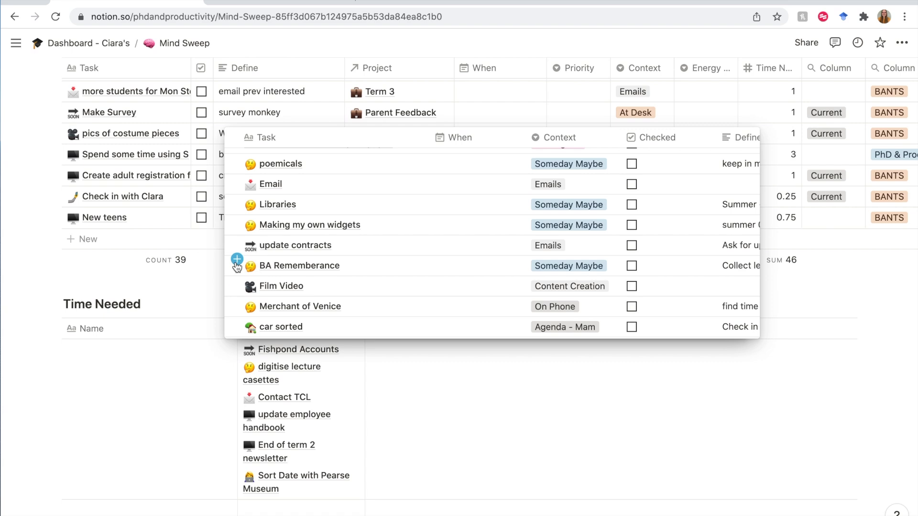
click(160, 317)
- Add a new column to the Time Needed table and set its type to Rollup
scroll(159, 317, up, 5)
scroll(160, 318, down, 7)
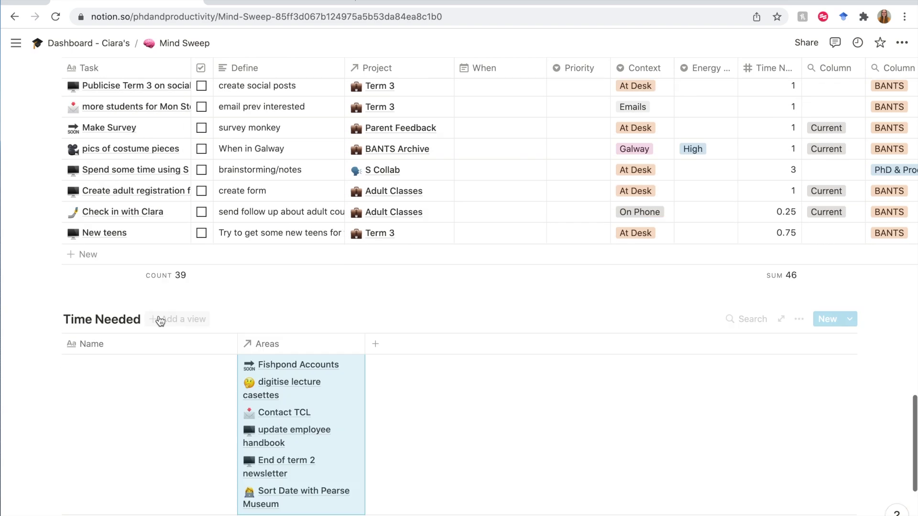
click(375, 217)
mouse_move(394, 290)
scroll(556, 296, down, 2)
click(555, 343)
- Configure the rollup to sum the Time Needed values of the tasks linked through the Areas relation
click(421, 419)
click(397, 445)
click(409, 466)
click(382, 427)
click(416, 511)
click(378, 400)
- Name the three rows of the Time Needed table BANTS, PhD and Brand
click(228, 297)
text(B)
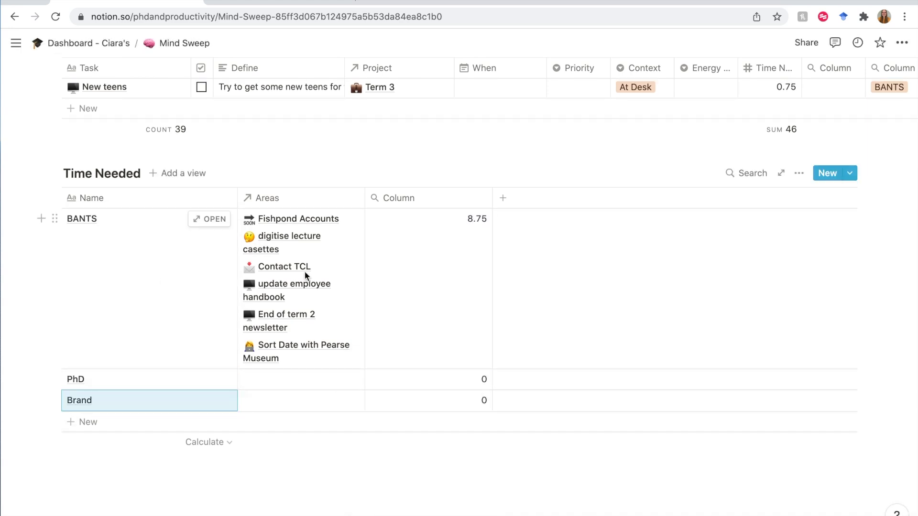
- Link the remaining BANTS tasks to the BANTS row's Areas, including Fill out form, Nail Down Venues and Make Survey
click(306, 276)
scroll(328, 275, down, 10)
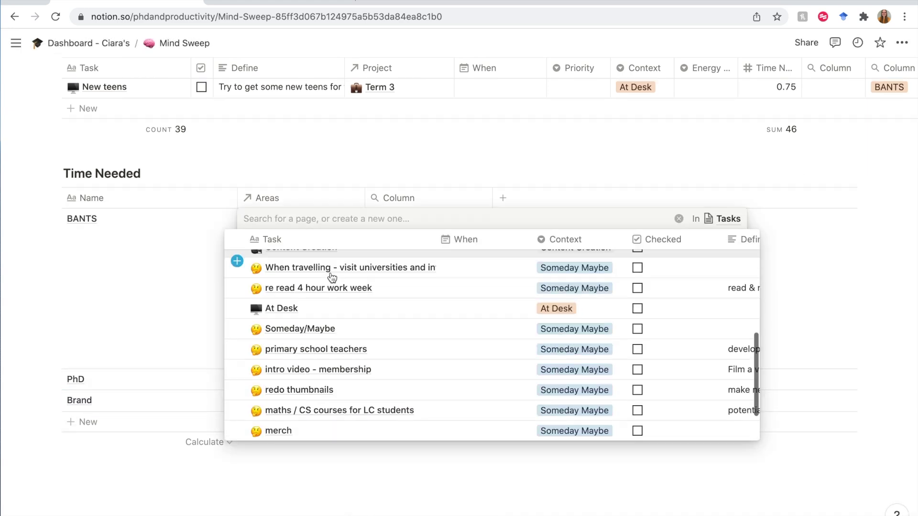
scroll(328, 275, right, 5)
scroll(331, 278, left, 5)
scroll(332, 277, down, 4)
click(238, 413)
click(238, 393)
click(238, 355)
scroll(238, 358, up, 1)
scroll(317, 364, up, 2)
click(239, 311)
scroll(238, 309, up, 2)
click(237, 305)
scroll(238, 302, up, 2)
click(238, 298)
scroll(237, 299, up, 2)
click(237, 301)
scroll(237, 297, up, 1)
click(237, 295)
scroll(237, 295, up, 2)
click(237, 294)
scroll(237, 294, up, 2)
click(237, 293)
scroll(237, 293, up, 5)
click(237, 293)
scroll(237, 289, up, 2)
click(238, 289)
scroll(238, 290, up, 1)
click(237, 291)
scroll(238, 290, up, 2)
click(237, 291)
scroll(237, 292, up, 2)
scroll(237, 297, up, 2)
click(238, 296)
scroll(238, 295, up, 5)
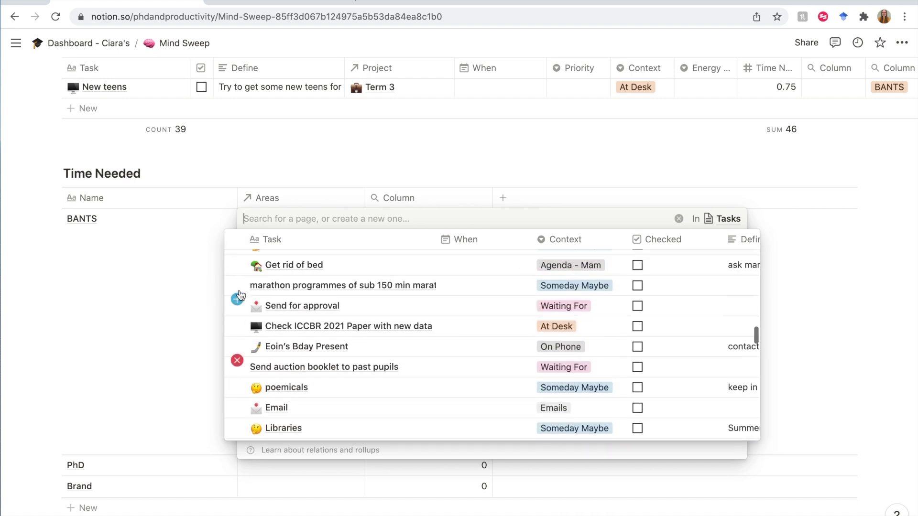
click(241, 294)
scroll(241, 294, up, 1)
scroll(242, 293, up, 3)
key(Escape)
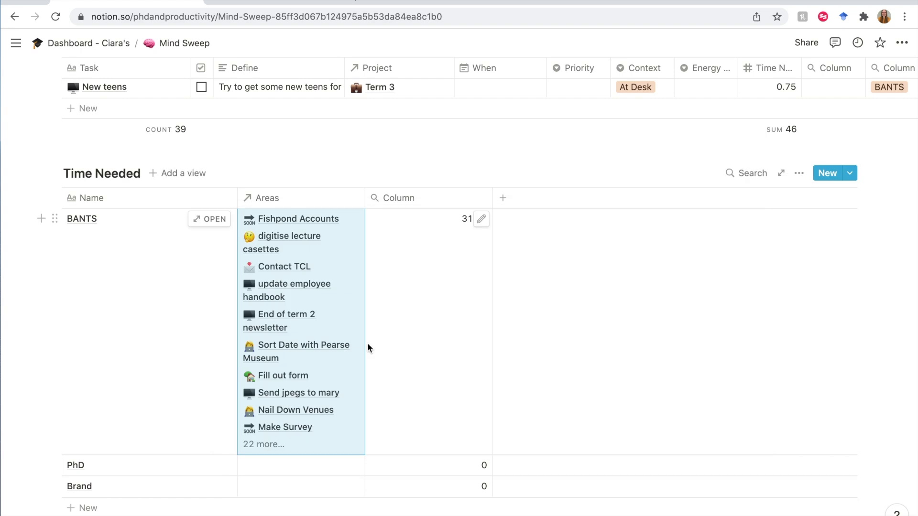
- Add a fourth row named Personal to the Time Needed table
scroll(369, 346, down, 2)
click(82, 421)
text(Personal)
- Link the ICCBR 2021 paper check, comp30780 zoom link, training zones distance and Edit tasks to the PhD row's Areas
click(271, 378)
scroll(236, 268, down, 8)
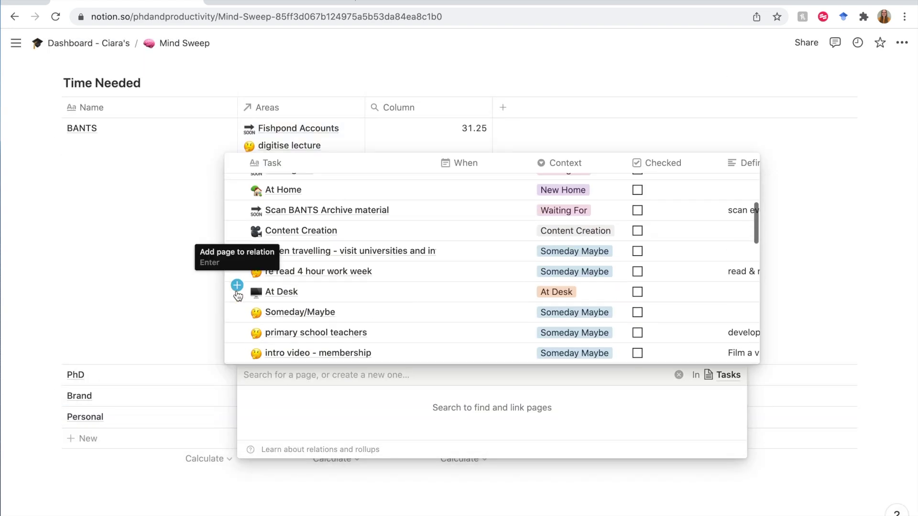
scroll(236, 268, down, 5)
click(235, 269)
scroll(235, 269, down, 10)
click(235, 302)
click(235, 302)
key(Escape)
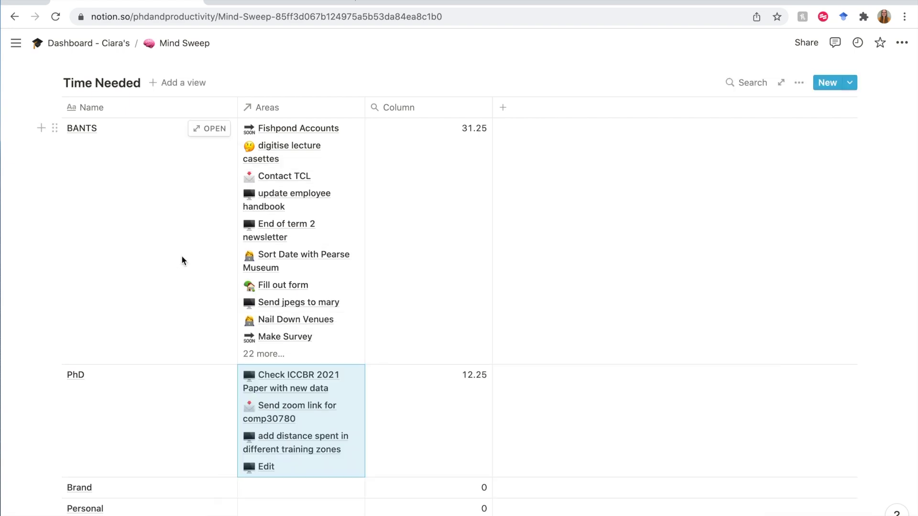
- Link Spend some time using S, Edit Video and Film Video to the Brand row's Areas
scroll(182, 255, down, 1)
click(291, 446)
scroll(239, 277, down, 10)
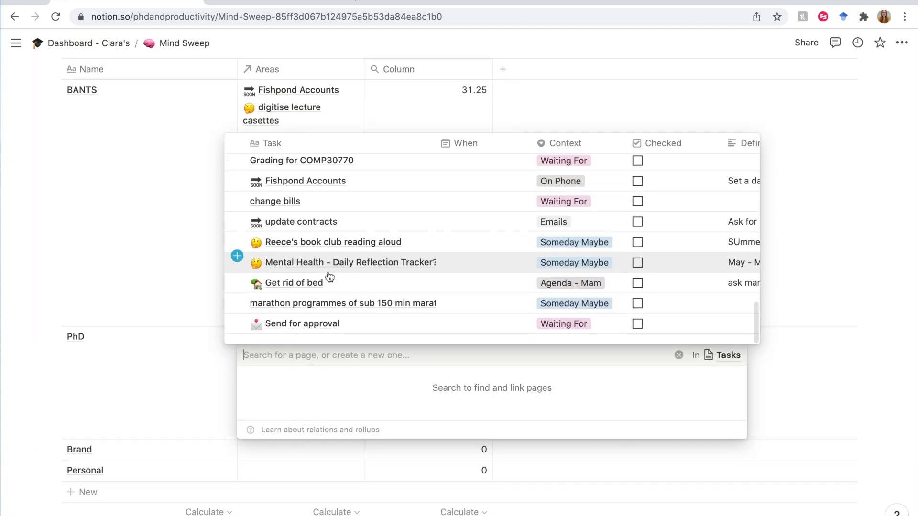
scroll(241, 287, up, 5)
click(235, 190)
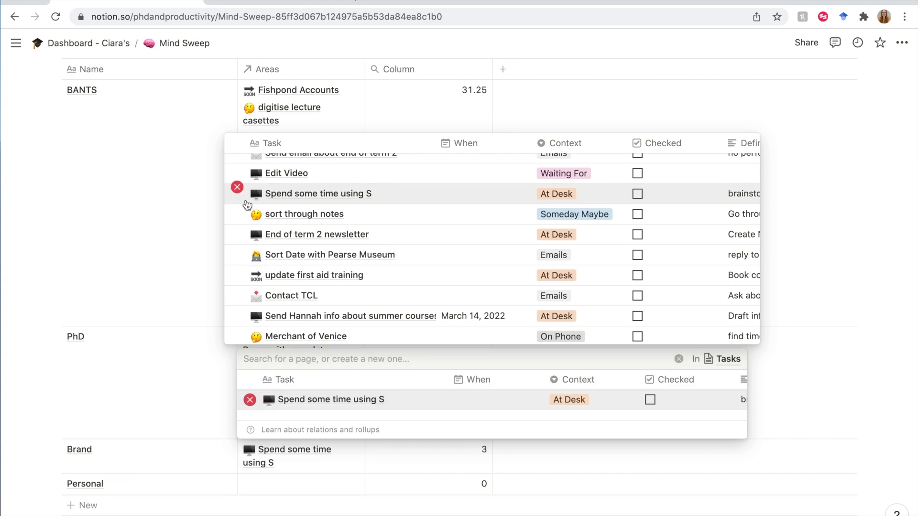
click(235, 164)
scroll(239, 204, down, 10)
click(235, 230)
scroll(236, 287, up, 8)
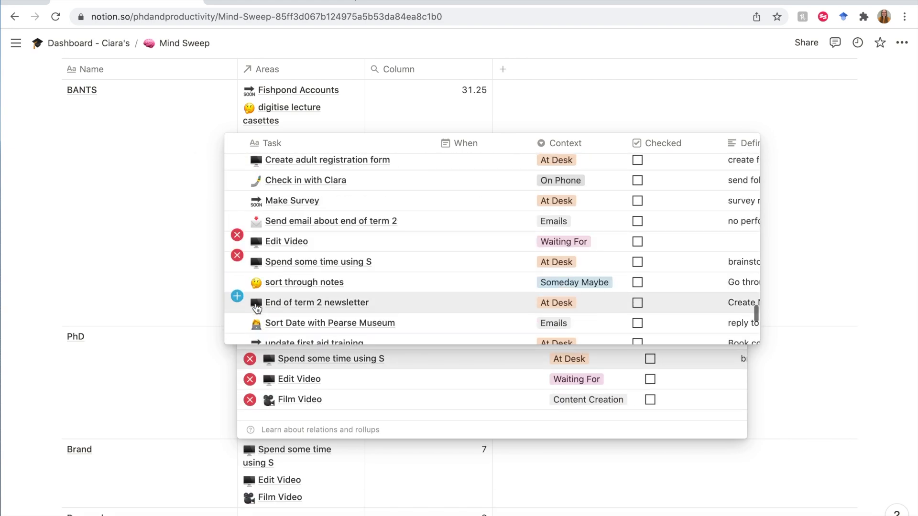
key(Escape)
- Add a Create IG Content task to the Tasks table with time needed 1 and apply the Content Creation template
scroll(197, 285, down, 2)
scroll(143, 335, up, 10)
click(83, 366)
text(Create IG Content)
key(Return)
click(770, 362)
text(5)
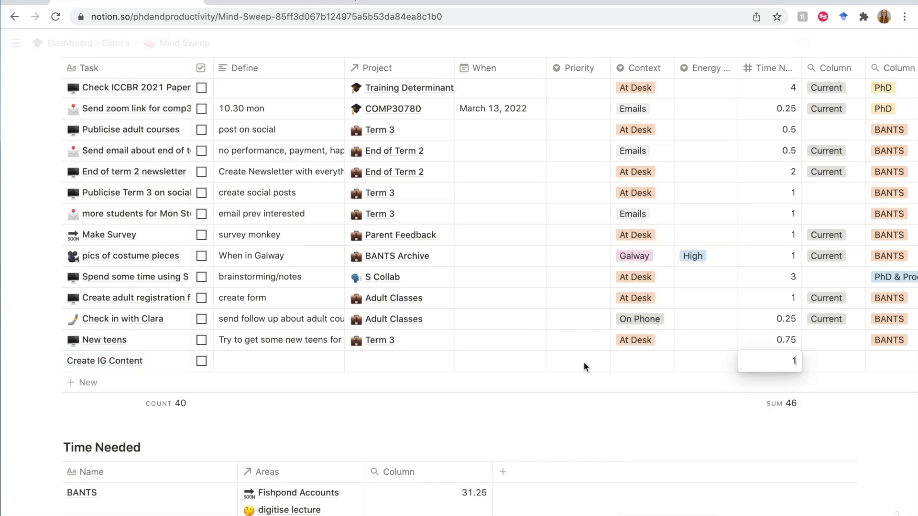
click(399, 362)
text(content)
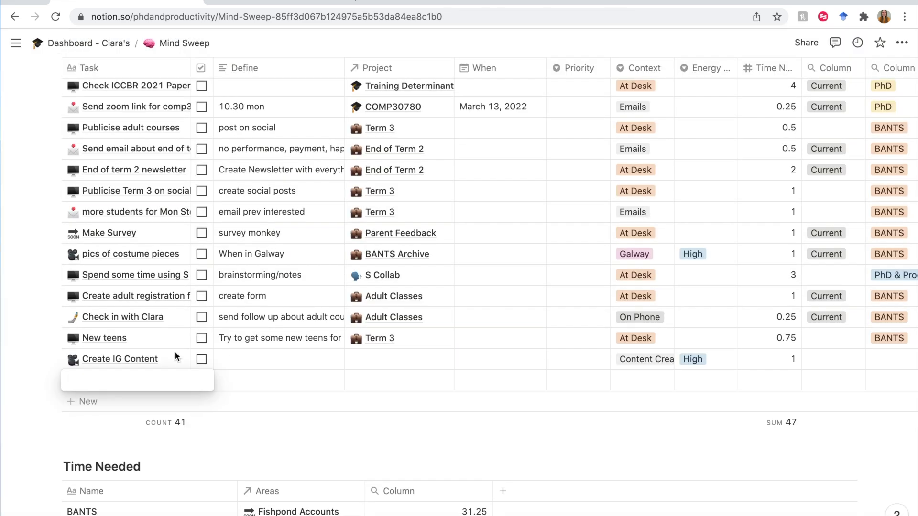
- Add an Edit this video task with time needed 2 and apply the At Desk template
text(Edit this video)
click(789, 380)
text(2)
click(160, 385)
click(286, 374)
- Add the tasks Film Video for Weds and Edit Video for Weds, applying the Content Creation and At Desk templates respectively
click(95, 402)
text(Film Video for Weds)
click(95, 423)
text(Edit Video for Weds)
click(153, 402)
scroll(285, 399, down, 5)
click(272, 271)
click(138, 378)
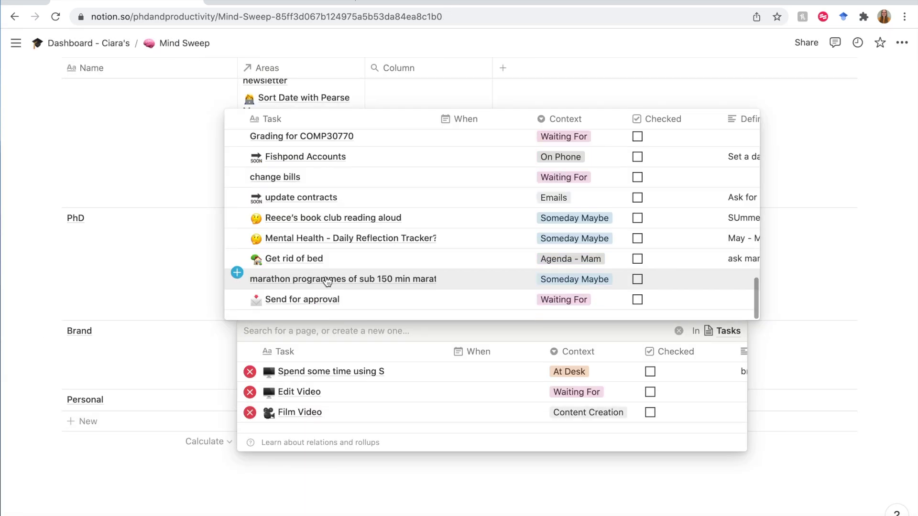
- Link Film Video for Weds, Create IG Content, Edit Video for Weds and Edit this video to the Brand row's Areas
click(238, 192)
scroll(242, 206, up, 2)
click(237, 181)
scroll(258, 190, up, 5)
click(237, 248)
scroll(362, 252, up, 3)
scroll(362, 253, up, 5)
key(Escape)
- Link the Get rid of bed task and the birthday present task to the Personal row's Areas
scroll(128, 176, down, 3)
click(296, 348)
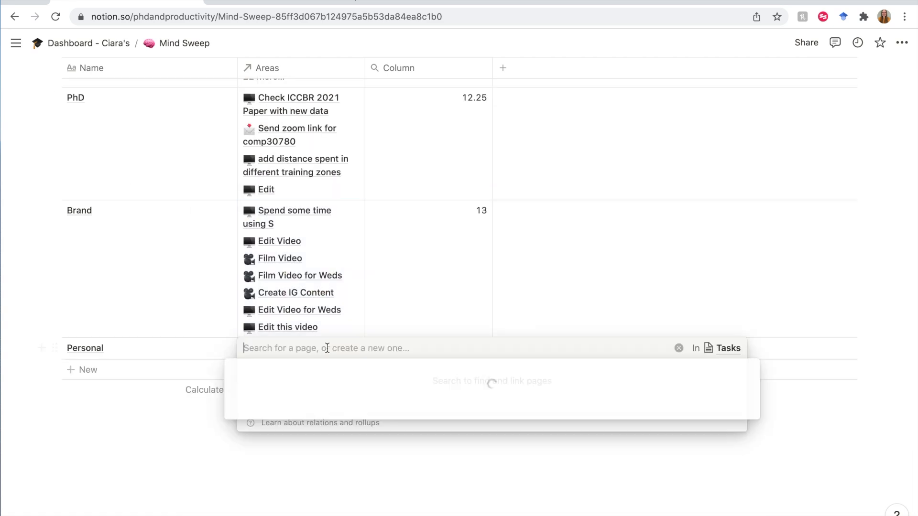
scroll(359, 297, down, 1)
scroll(359, 297, up, 1)
scroll(244, 206, down, 10)
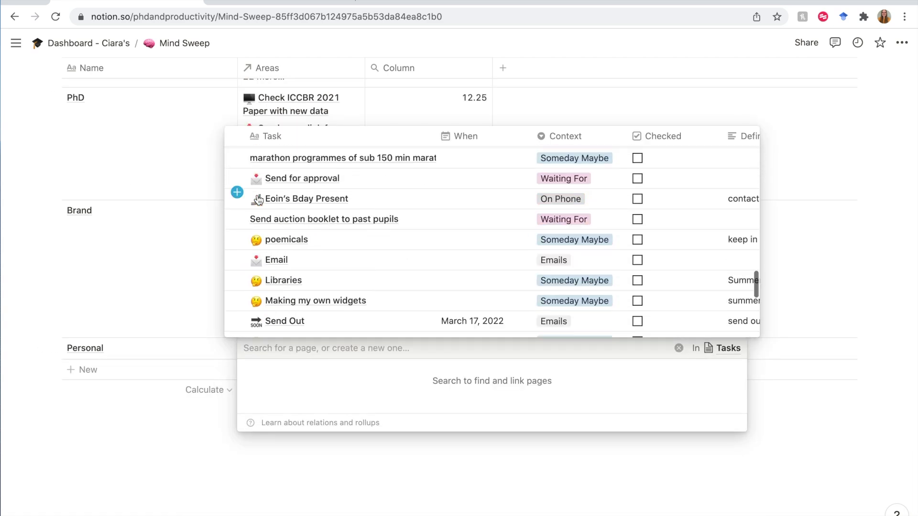
scroll(251, 222, down, 5)
click(237, 240)
scroll(238, 239, down, 3)
click(238, 239)
scroll(237, 239, down, 5)
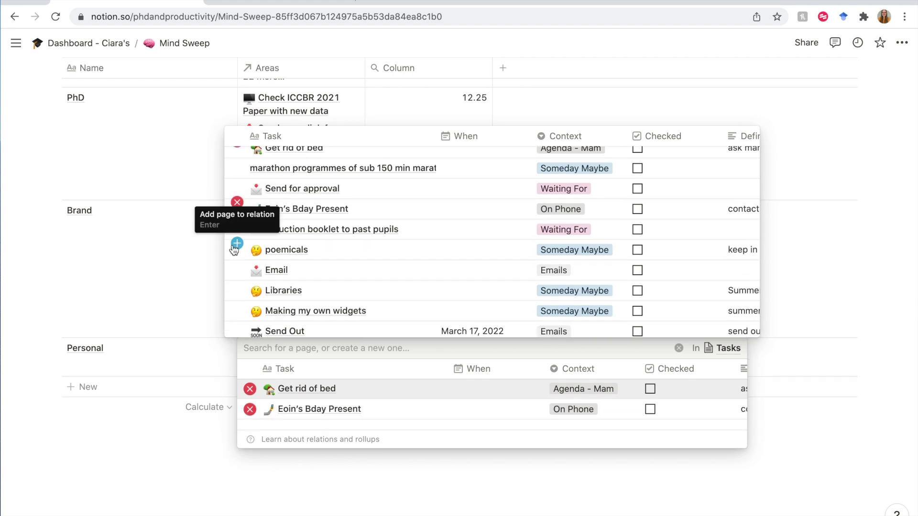
- Link the car sorted and investing tasks to the Personal row's Areas and close the task list
scroll(237, 243, down, 3)
click(237, 242)
scroll(236, 242, down, 3)
scroll(236, 241, down, 3)
click(238, 241)
scroll(237, 244, down, 7)
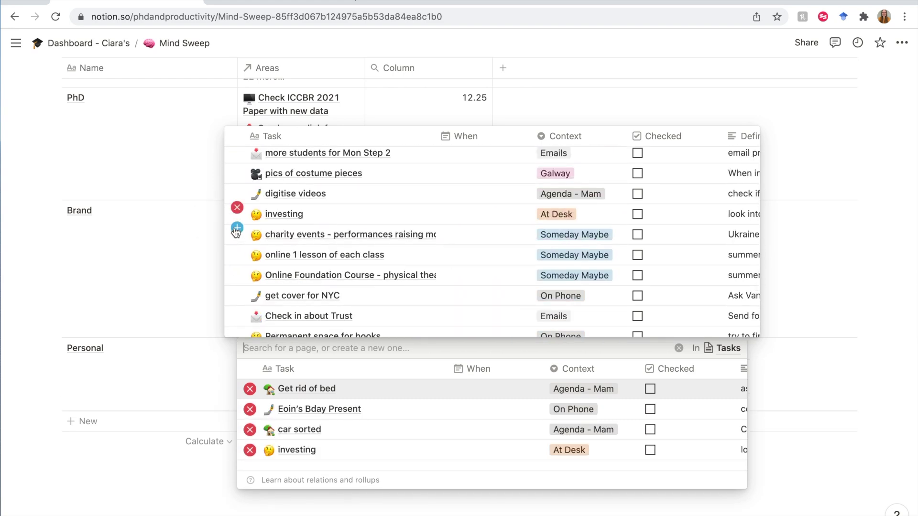
scroll(238, 253, down, 10)
key(Escape)
scroll(395, 254, up, 2)
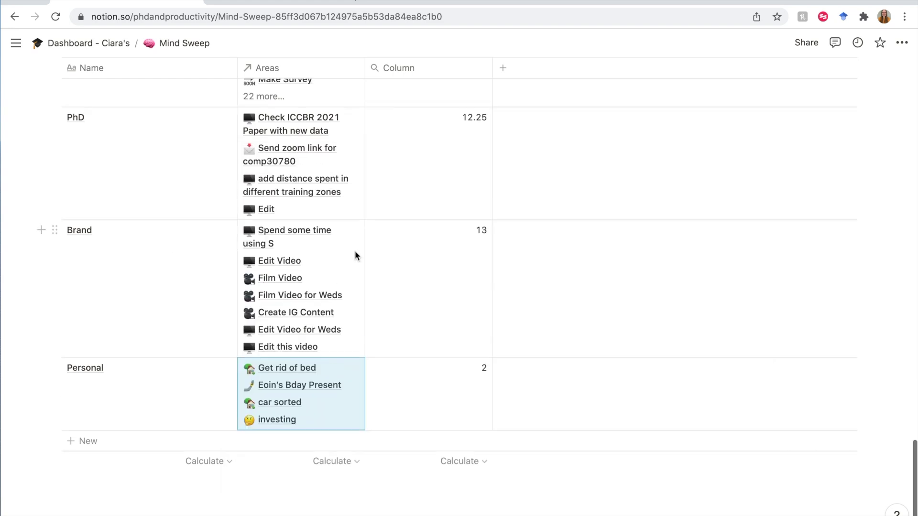
- Compare the total time needed for BANTS, PhD, Brand and Personal in the Time Needed table
scroll(610, 239, up, 5)
scroll(307, 252, down, 5)
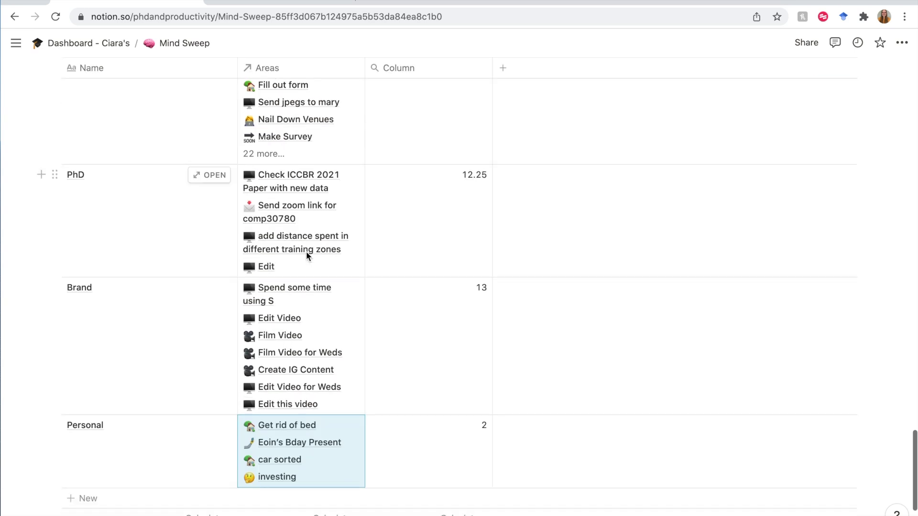
scroll(307, 253, up, 3)
scroll(307, 253, up, 1)
click(307, 253)
scroll(474, 268, down, 1)
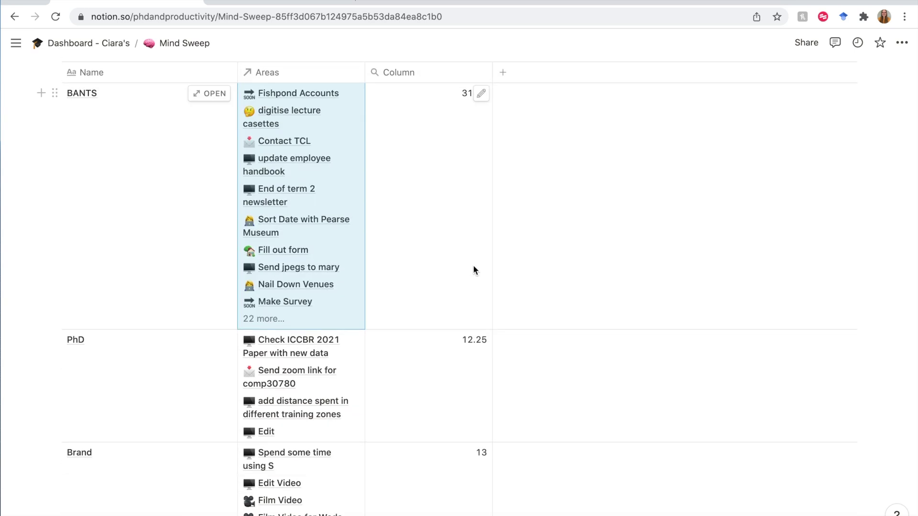
scroll(474, 268, up, 2)
scroll(473, 268, up, 1)
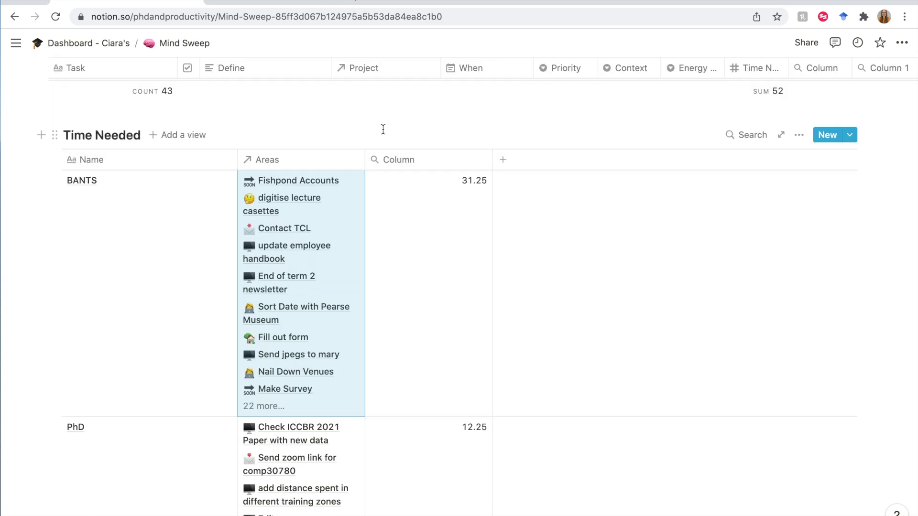
scroll(429, 217, down, 3)
scroll(429, 222, down, 1)
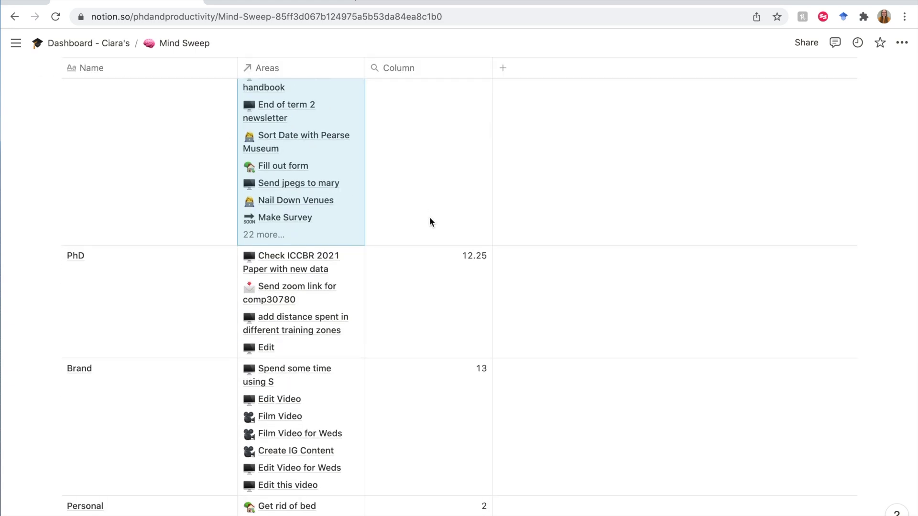
scroll(520, 299, down, 3)
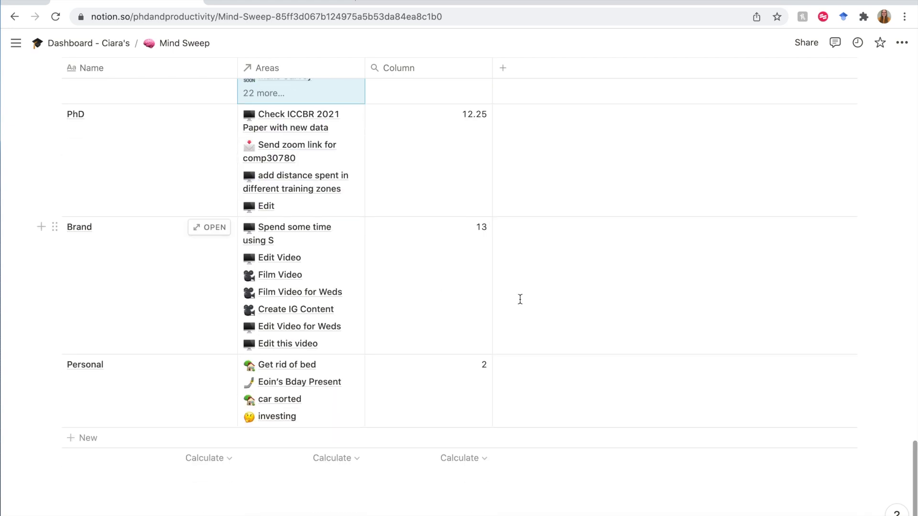
scroll(520, 299, down, 1)
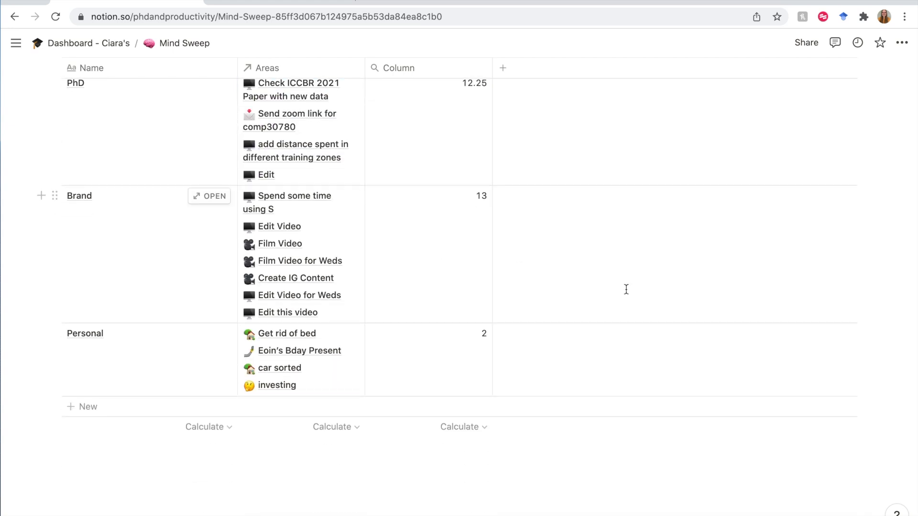
scroll(627, 288, up, 15)
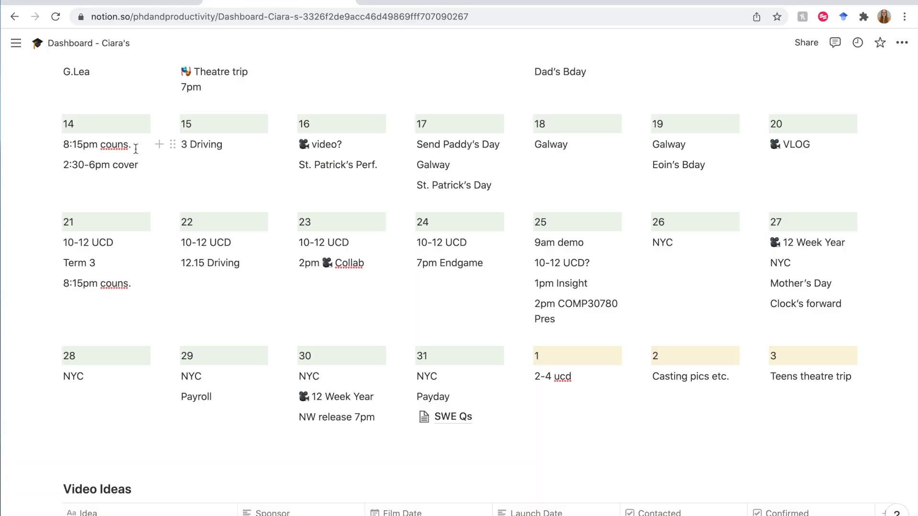
- Review the March calendar entries on the dashboard from the 14th onwards
scroll(135, 181, up, 1)
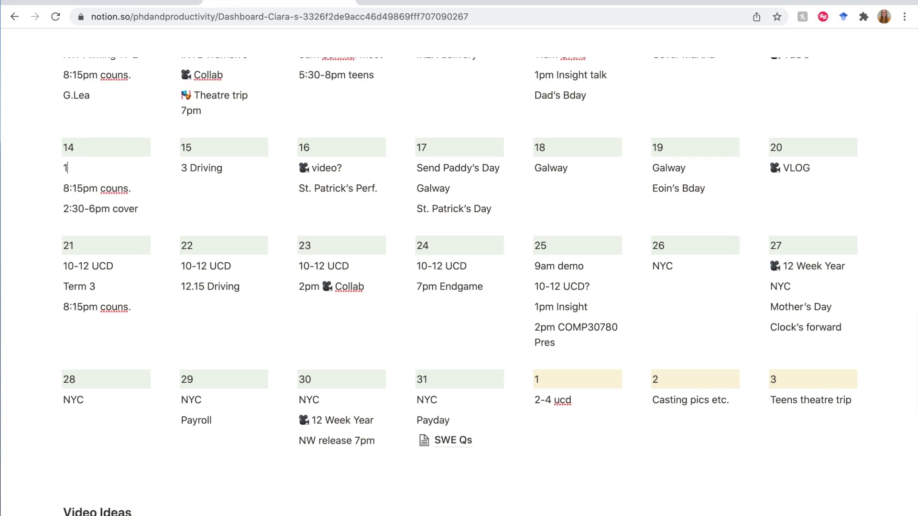
scroll(459, 258, down, 2)
scroll(459, 259, up, 2)
scroll(459, 258, down, 4)
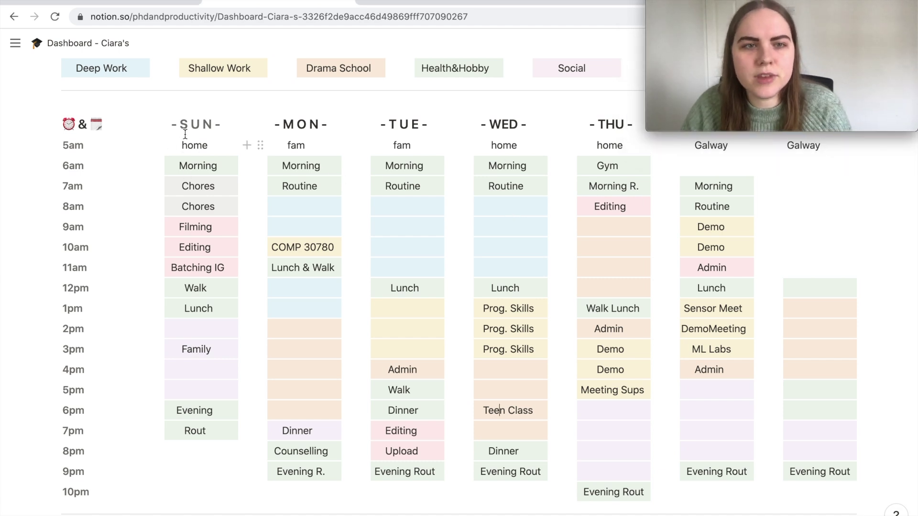
- Clear all time blocks from the Sunday, Monday and Tuesday columns of the weekly schedule
drag(181, 153, 217, 463)
key(BackSpace)
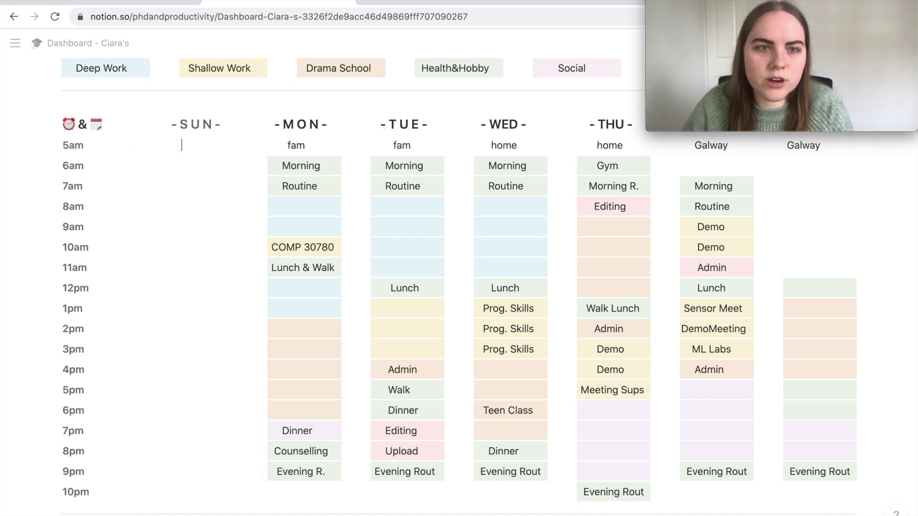
drag(294, 145, 327, 475)
key(BackSpace)
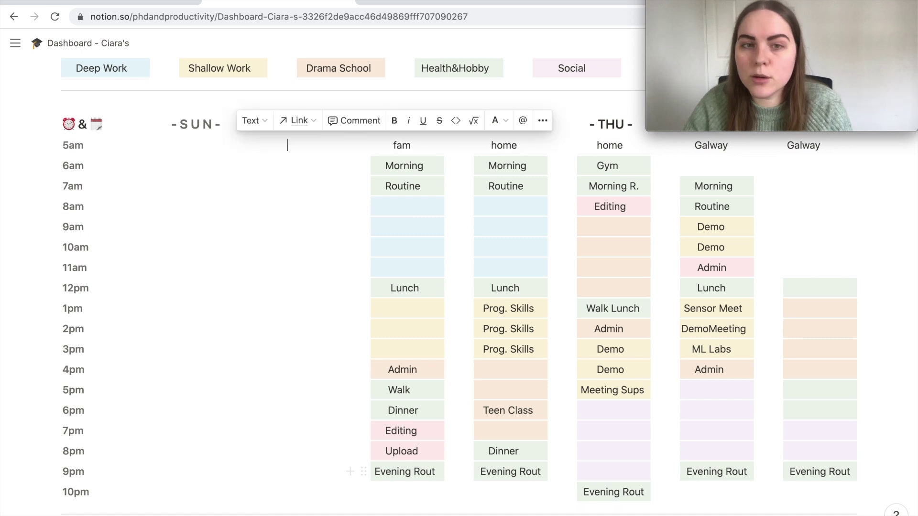
drag(391, 157, 445, 481)
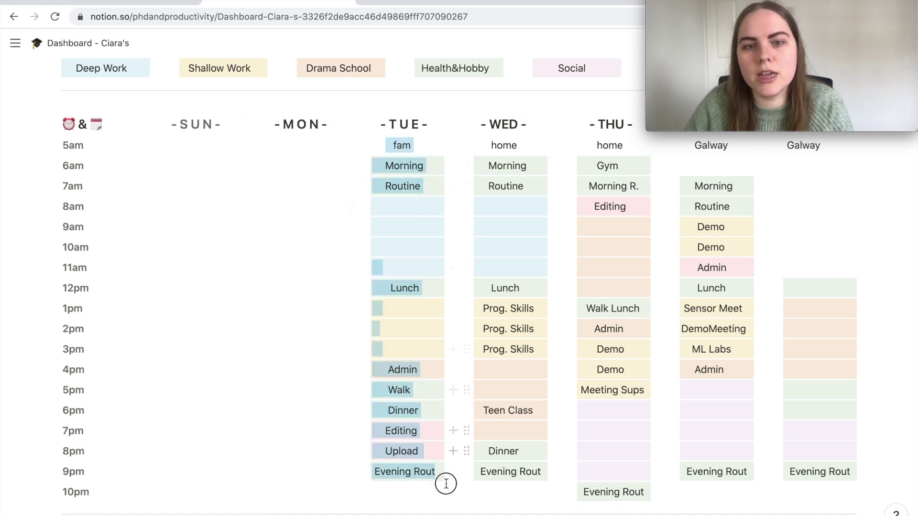
key(BackSpace)
- Clear all time blocks from the Wednesday and Thursday columns of the weekly schedule
drag(488, 147, 551, 478)
key(BackSpace)
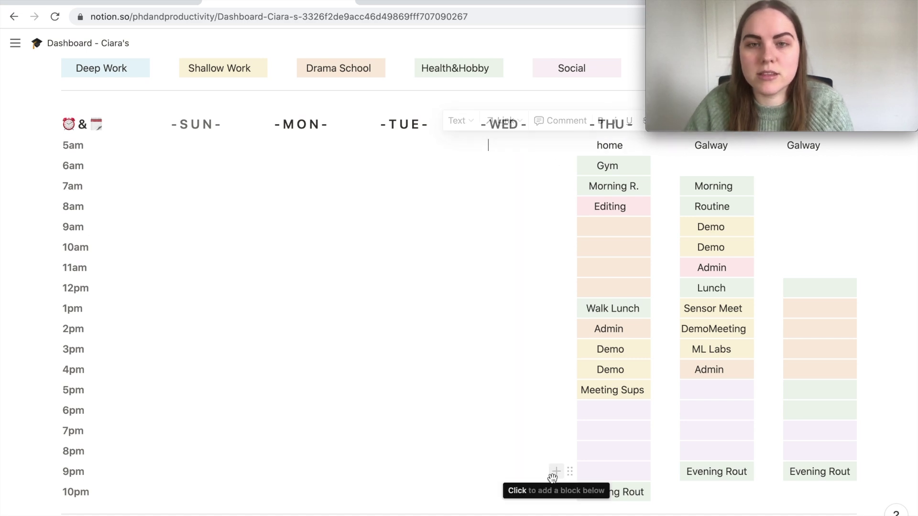
drag(593, 145, 647, 492)
key(BackSpace)
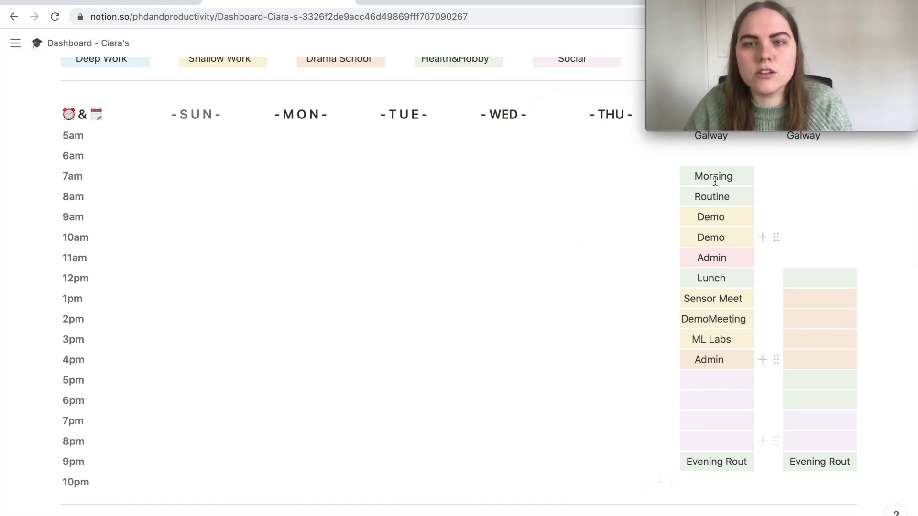
- Clear all time blocks from the two remaining day columns after Thursday in the weekly schedule
scroll(765, 237, up, 1)
drag(701, 168, 756, 216)
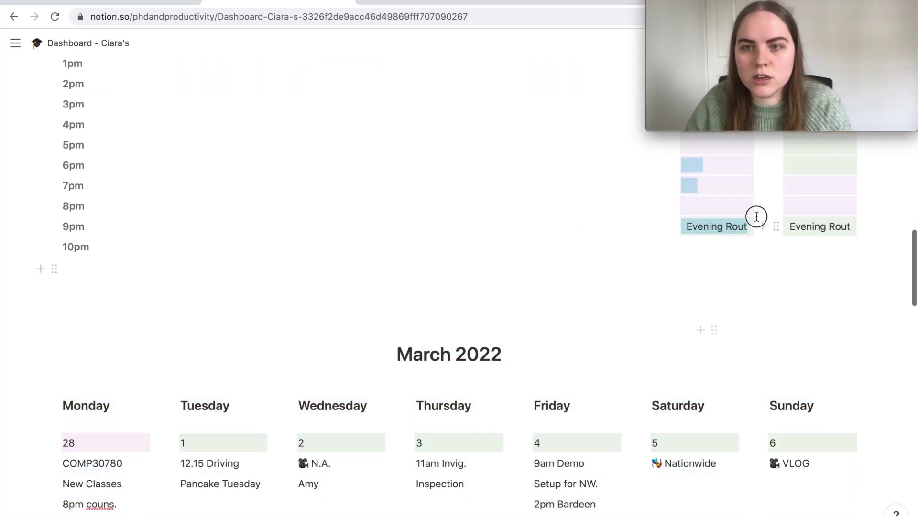
key(BackSpace)
scroll(752, 222, up, 6)
drag(790, 179, 846, 329)
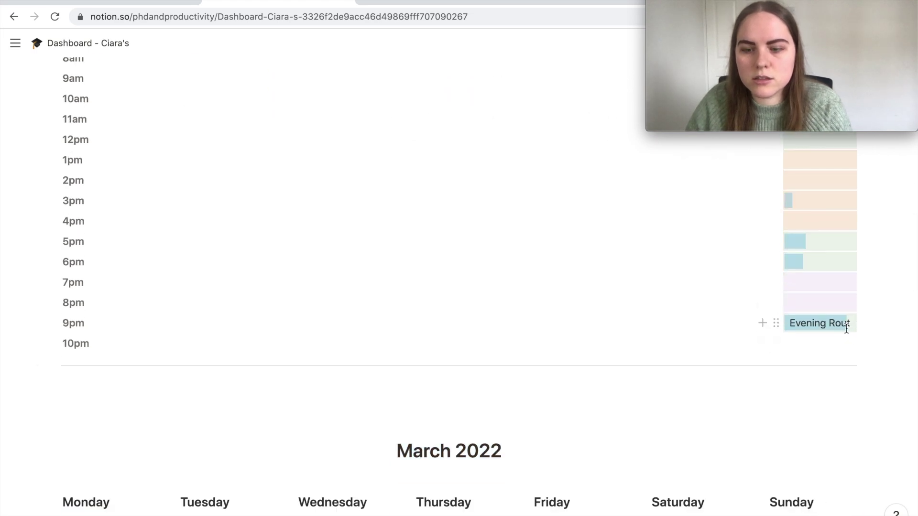
key(BackSpace)
- Extend the emptied Sunday column with blank lines down to the 10pm row
scroll(847, 329, up, 3)
key(Down)
key(Down)
key(Down)
key(Down)
key(Down)
key(Down)
key(Down)
key(Down)
key(Down)
key(Down)
key(Down)
key(Down)
key(Down)
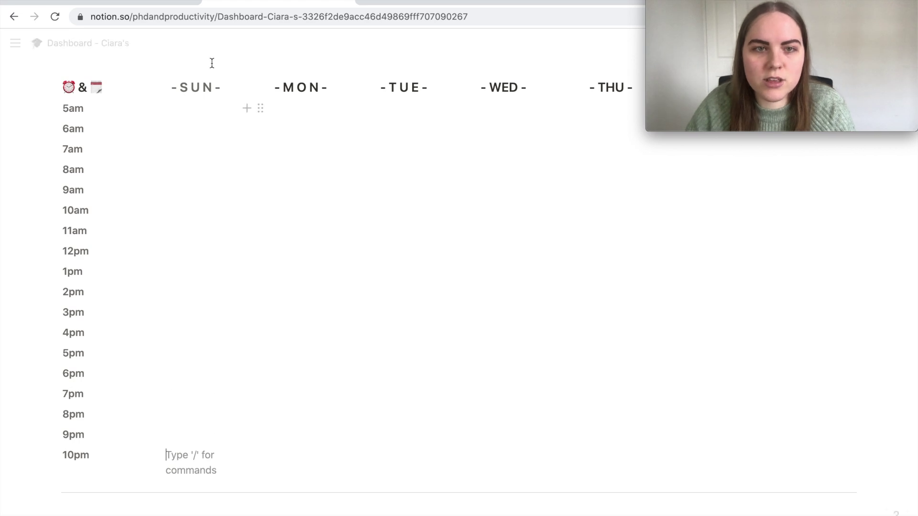
- Extend the emptied Monday column with blank lines down to the 9pm row, and start on the Tuesday column
click(299, 111)
key(Down)
key(Down)
key(Down)
key(Down)
key(Down)
key(Down)
key(Down)
key(Down)
key(Down)
key(Down)
key(Down)
key(Down)
key(Down)
key(Down)
key(Down)
key(Down)
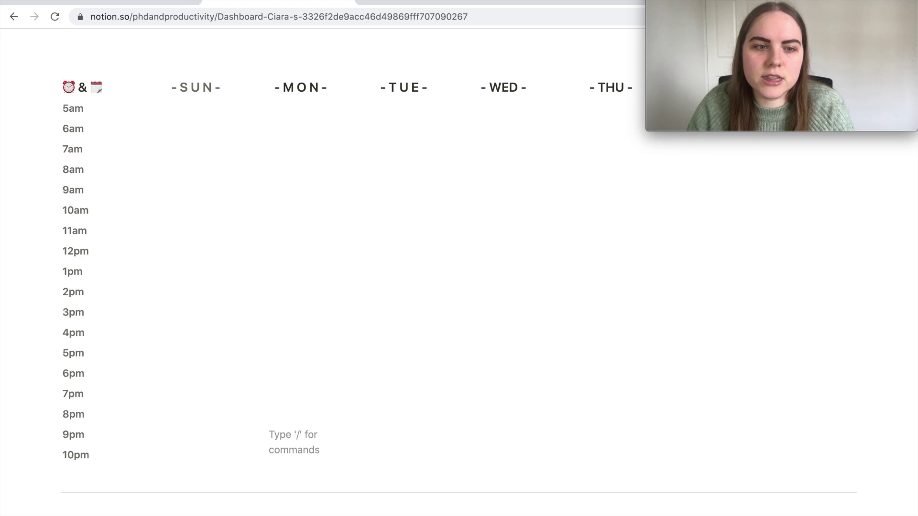
click(410, 106)
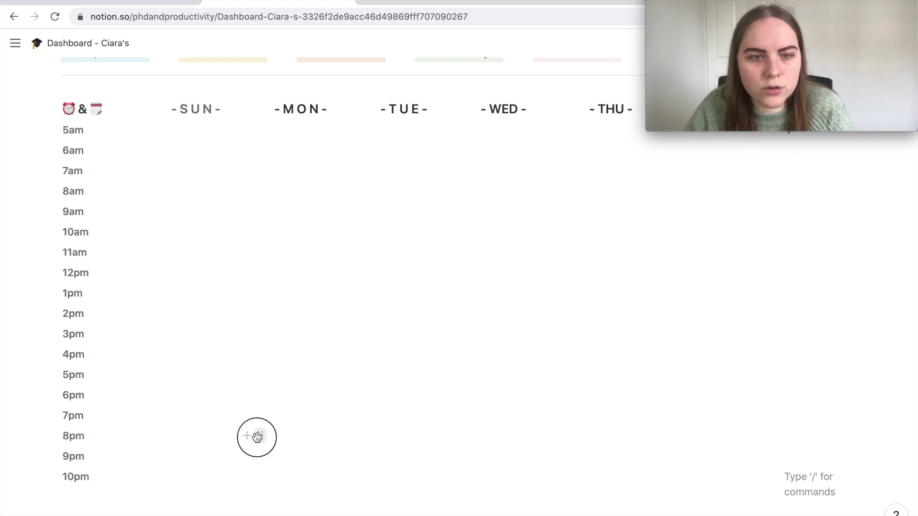
- Give Monday's 8pm slot a green background and enter "815 couns" in it
click(259, 436)
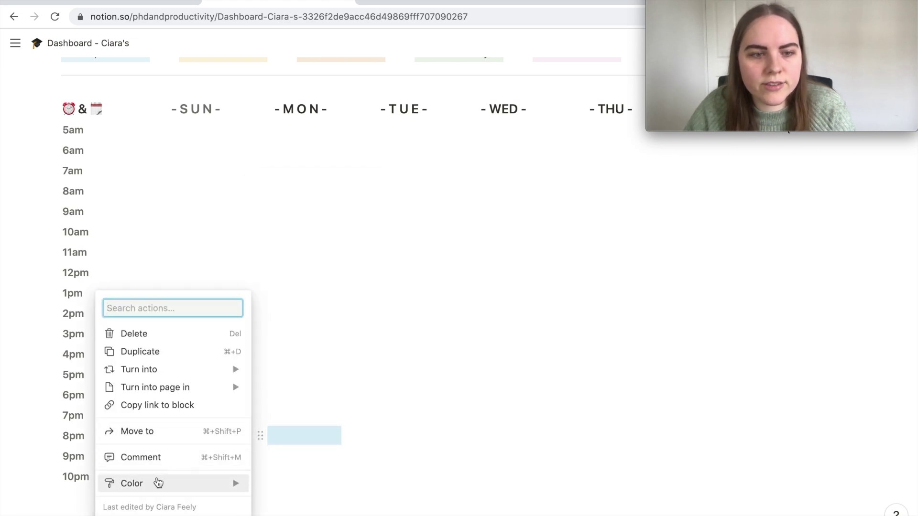
mouse_move(158, 483)
scroll(282, 469, down, 3)
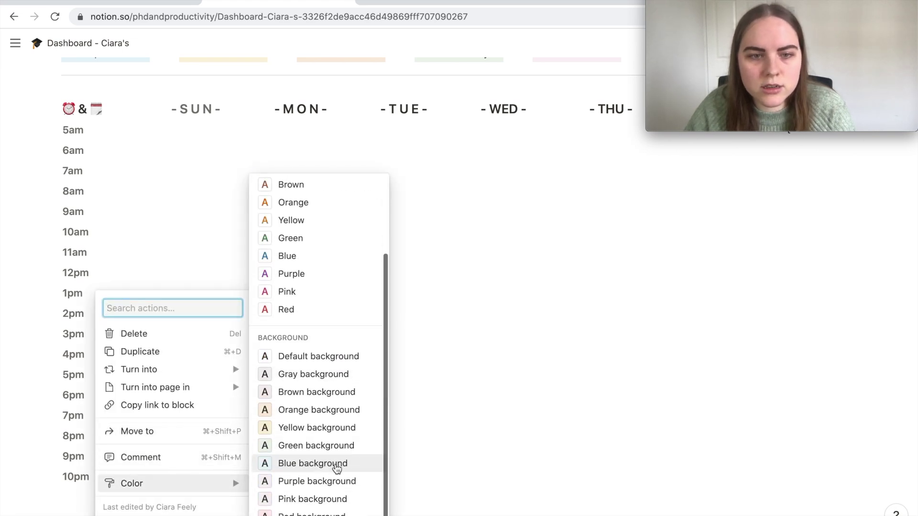
click(317, 446)
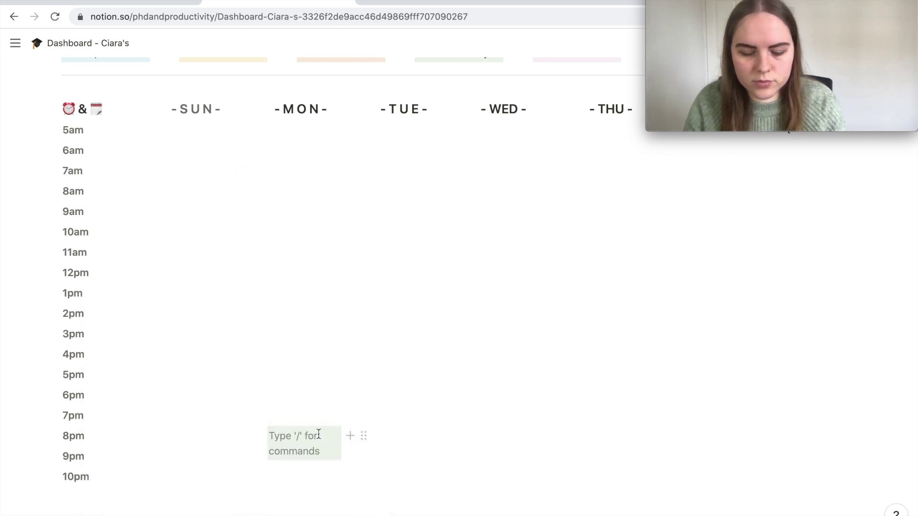
text(815 couns)
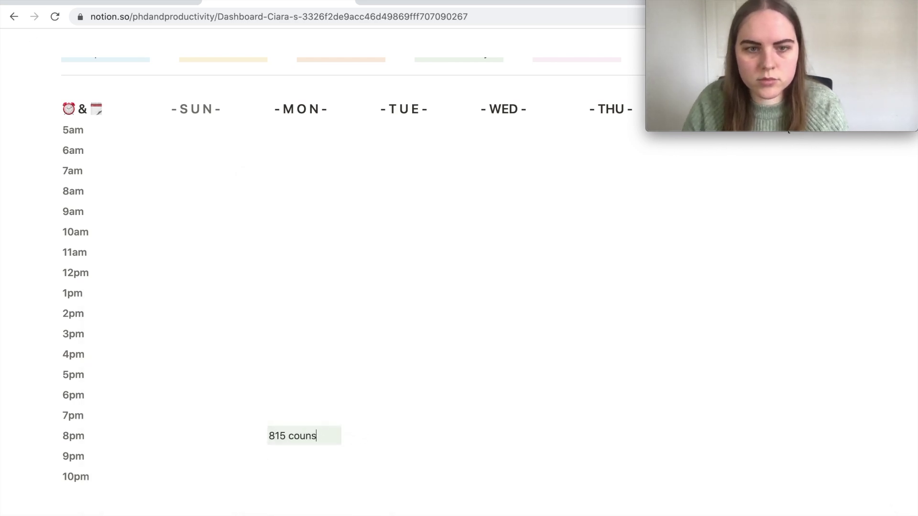
- Give Tuesday's 3pm slot a green background and enter "3pm driving" in it
scroll(386, 348, up, 1)
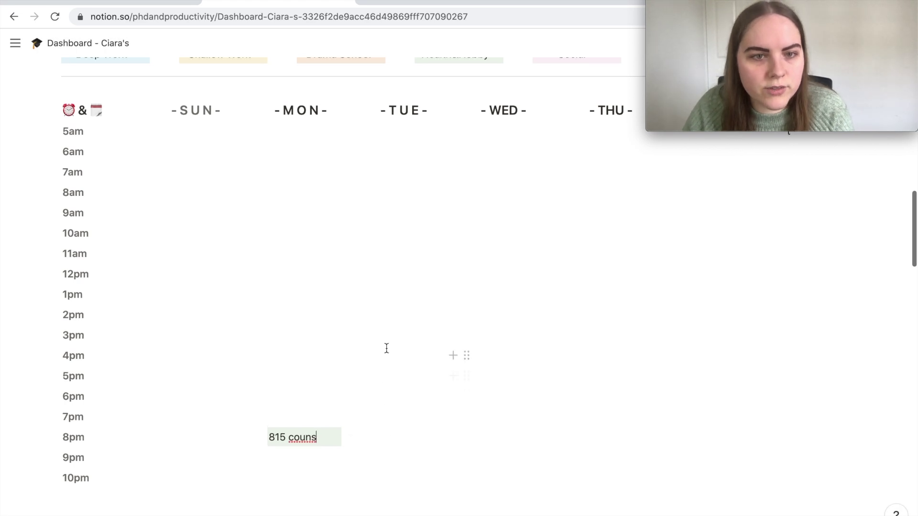
click(375, 335)
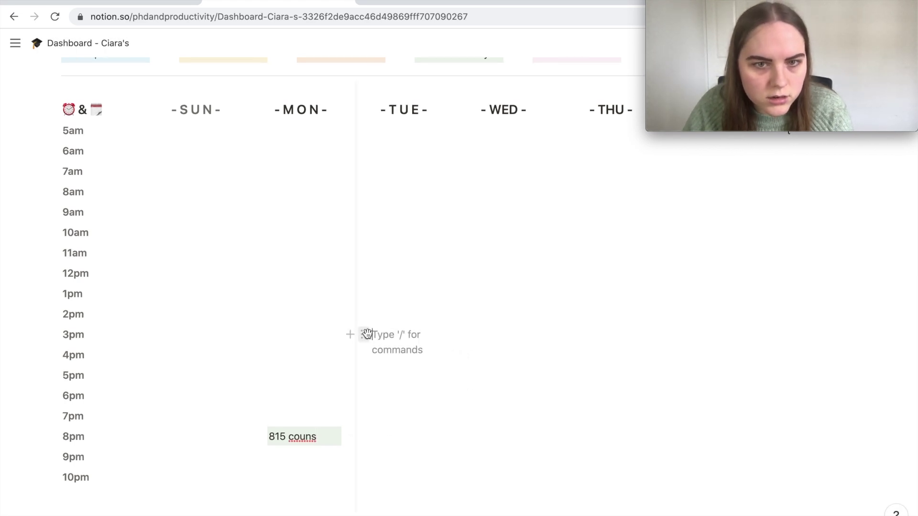
click(366, 336)
mouse_move(293, 411)
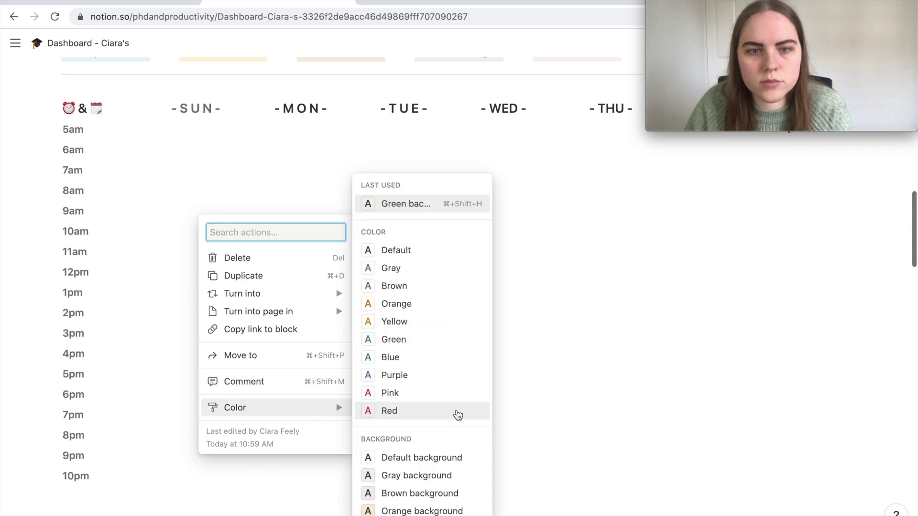
scroll(457, 414, down, 3)
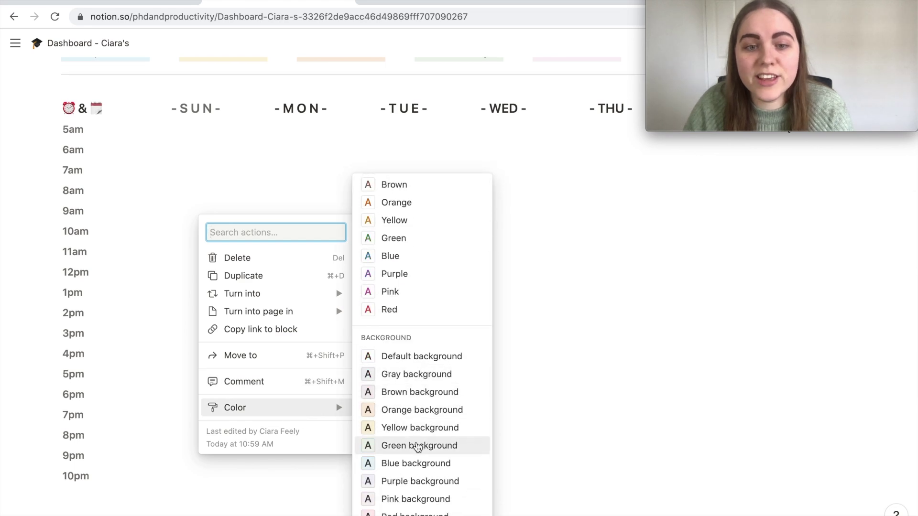
click(421, 445)
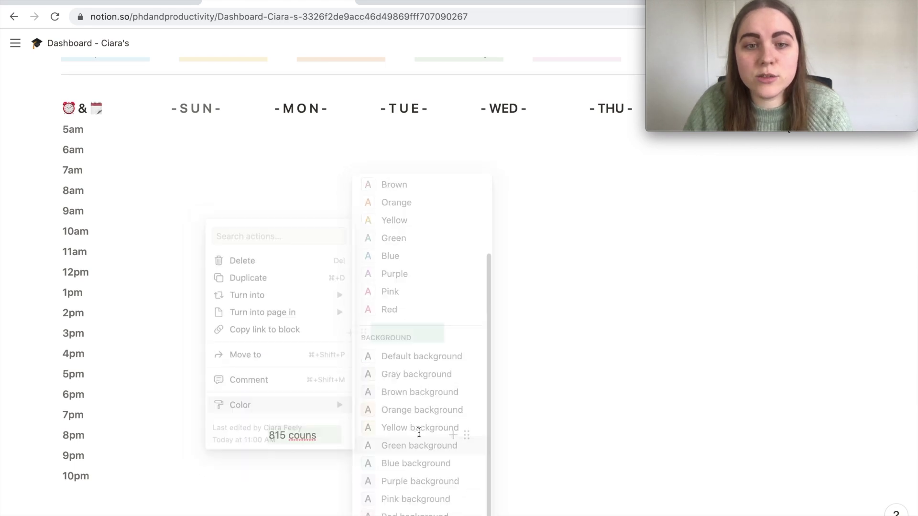
click(406, 339)
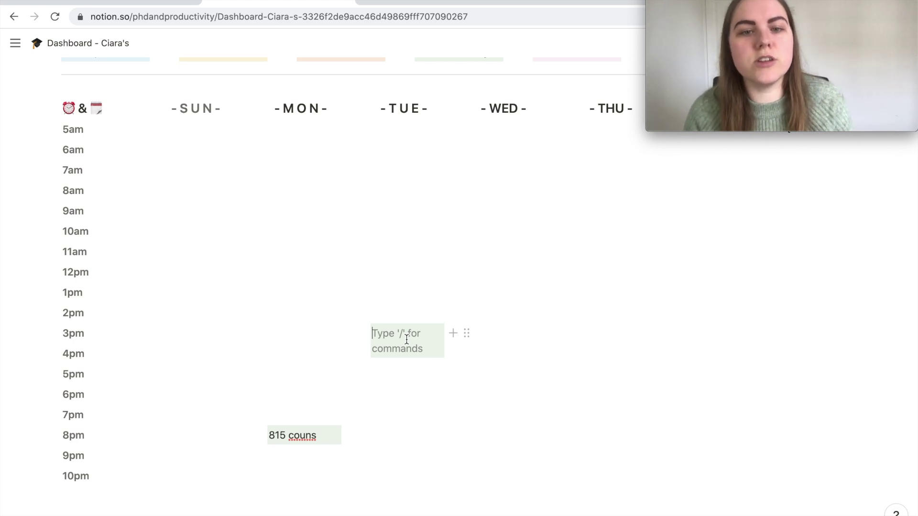
text(3pm)
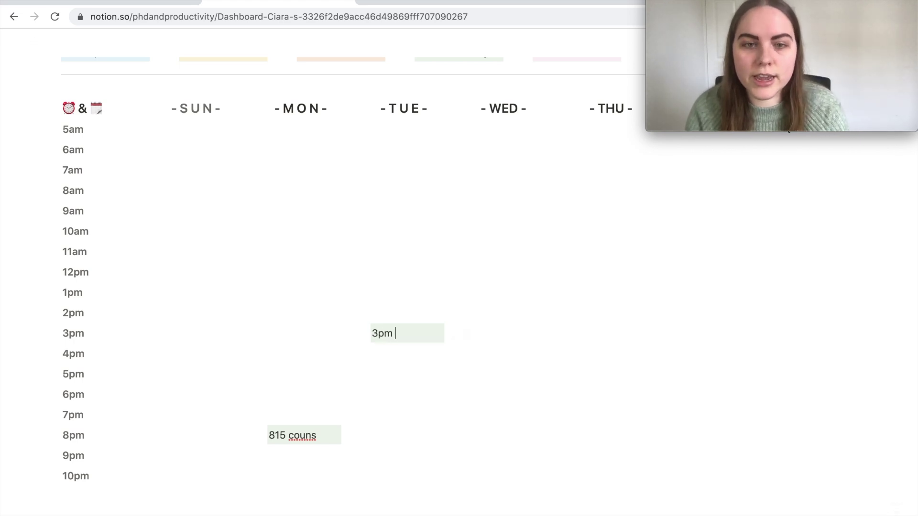
text( driving)
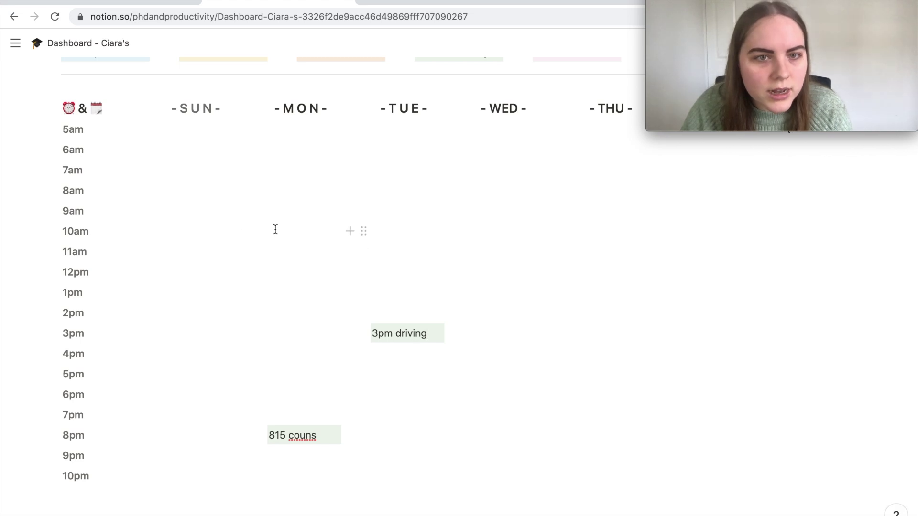
- Give Monday's 10am slot a yellow background and enter "C30780 meet" in it
click(263, 232)
mouse_move(201, 309)
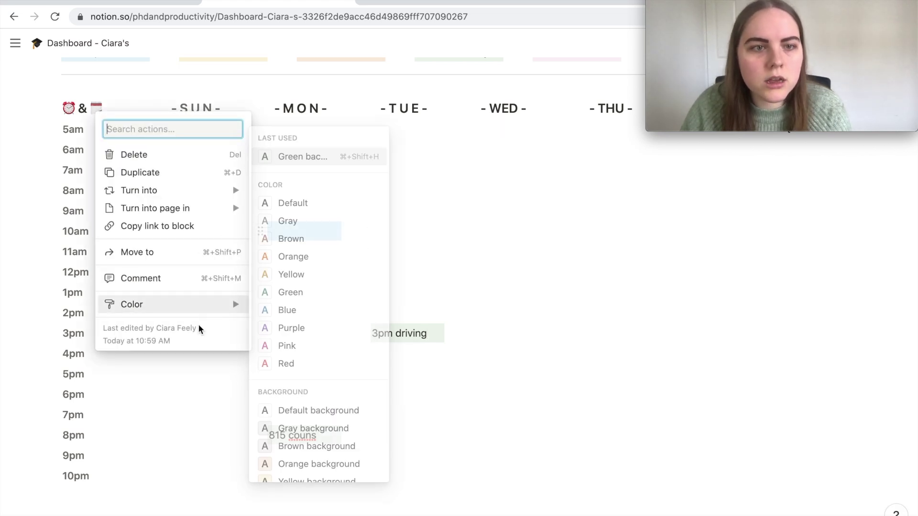
scroll(312, 318, down, 3)
click(314, 406)
scroll(330, 119, up, 1)
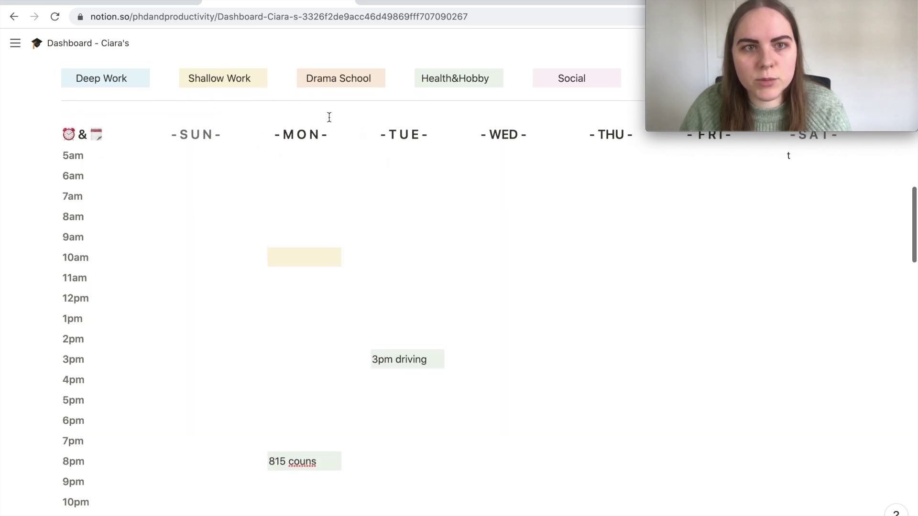
scroll(307, 239, up, 1)
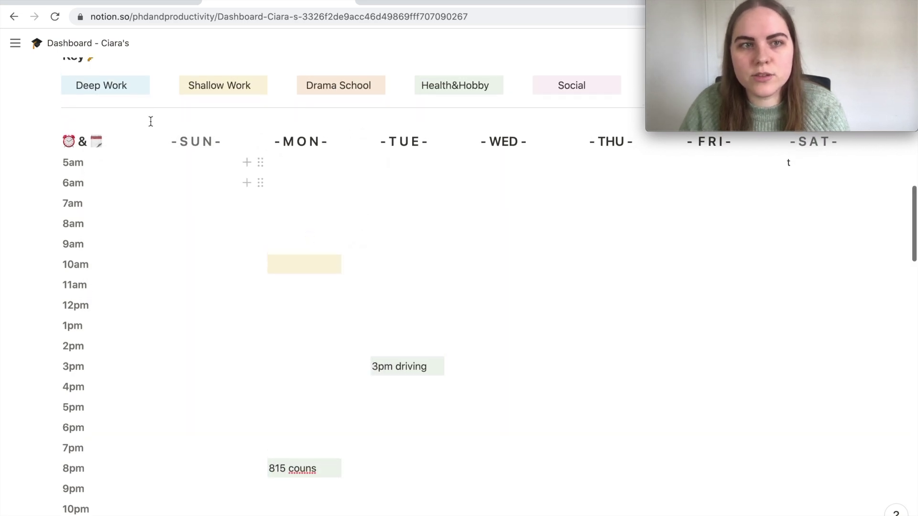
scroll(249, 87, up, 2)
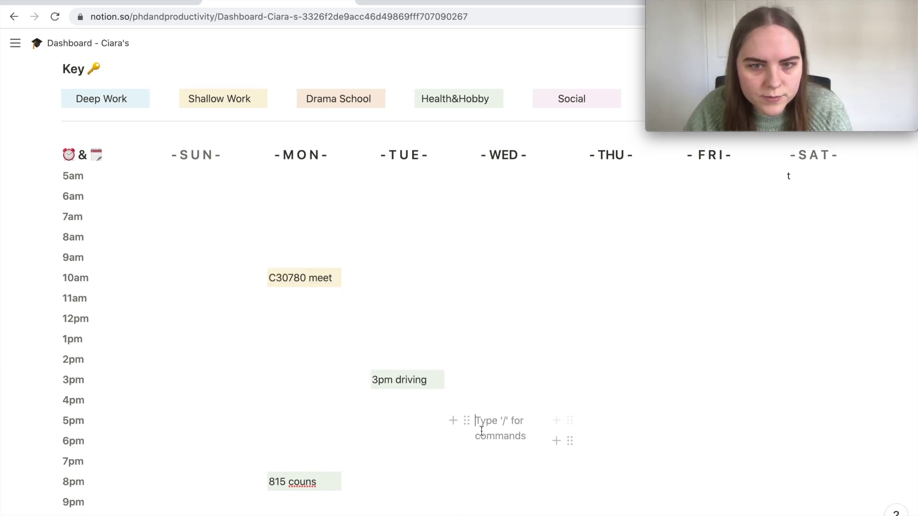
- Give Wednesday's slots from 5pm to 8pm an orange background
click(466, 420)
mouse_move(395, 484)
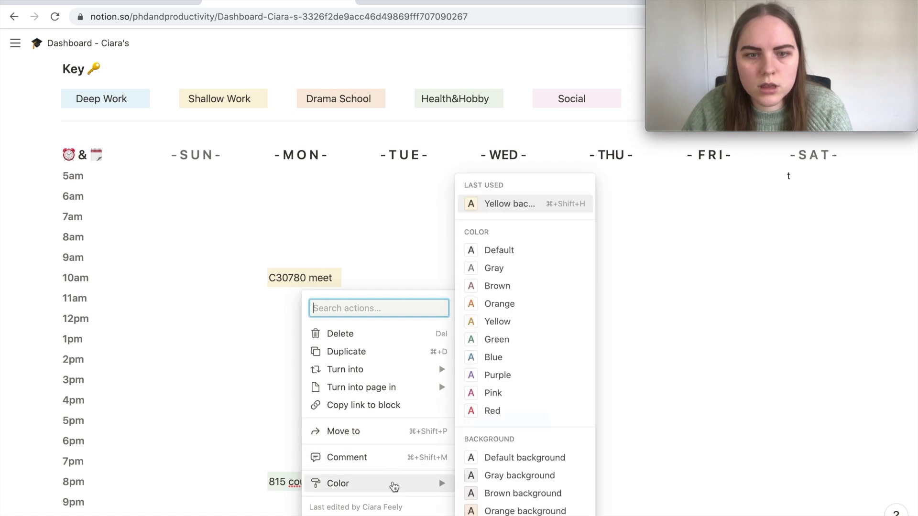
scroll(507, 444, down, 3)
click(507, 420)
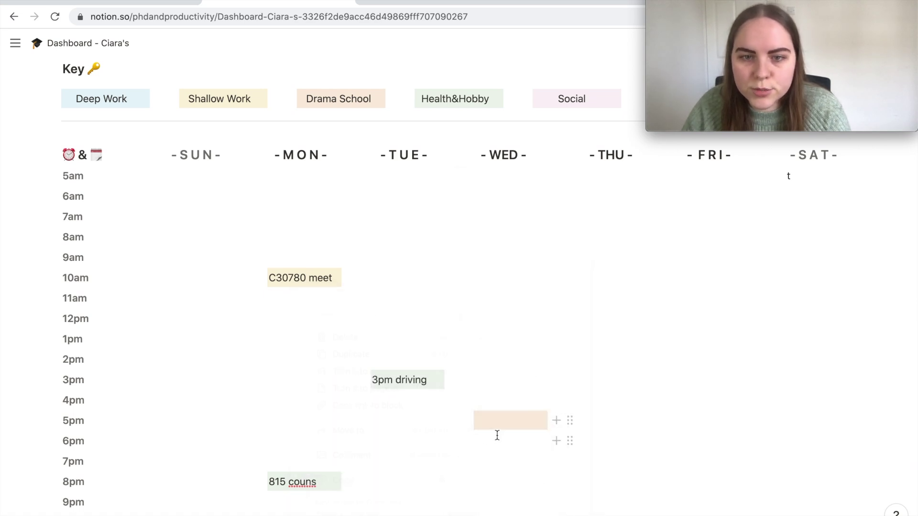
click(470, 439)
mouse_move(395, 483)
scroll(506, 473, down, 2)
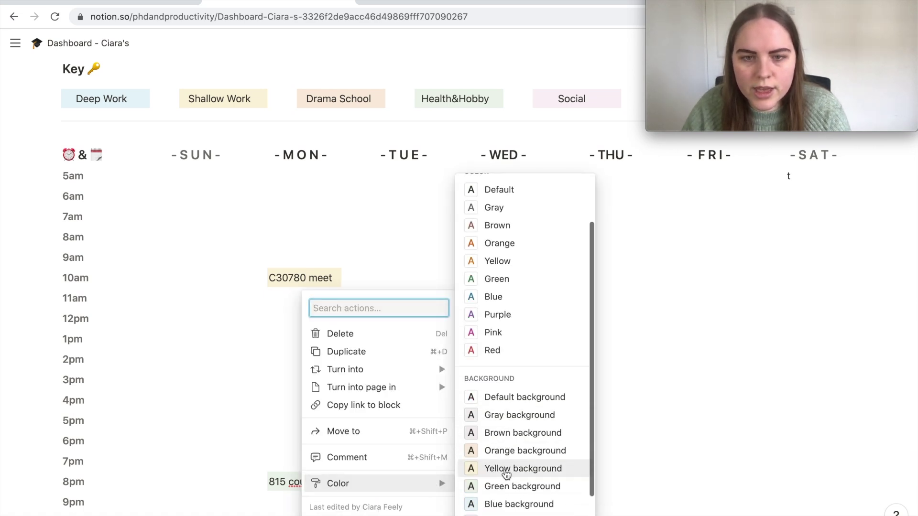
click(502, 452)
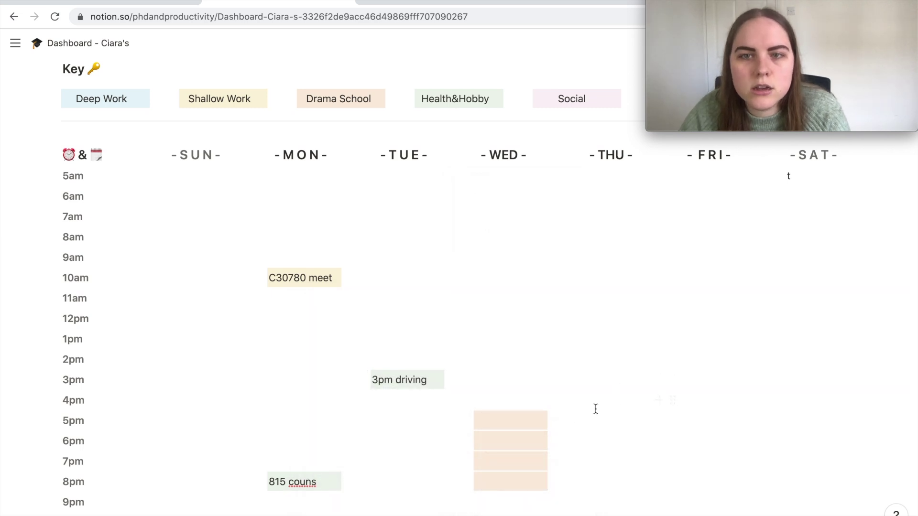
- Give Thursday's slots from 5pm to 7pm a green background and enter "train to Galway" in the 5pm one
click(570, 420)
mouse_move(464, 484)
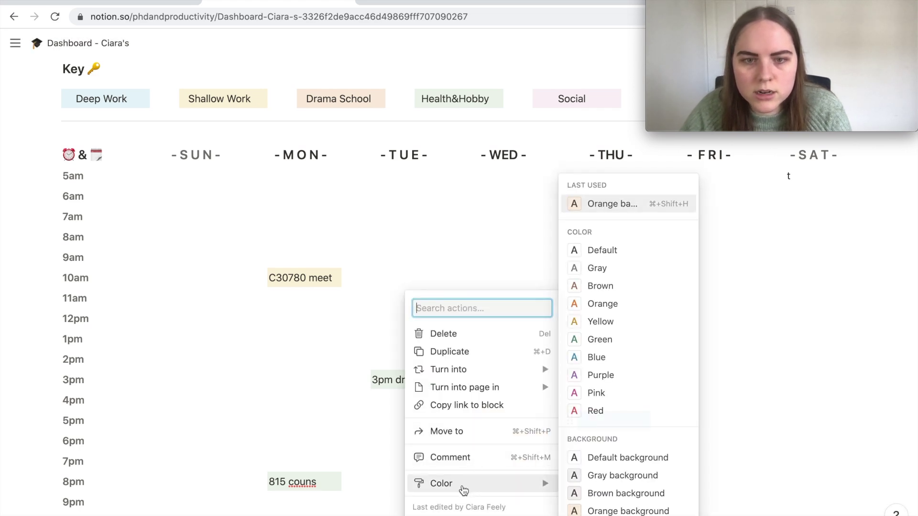
scroll(603, 487, down, 3)
click(586, 446)
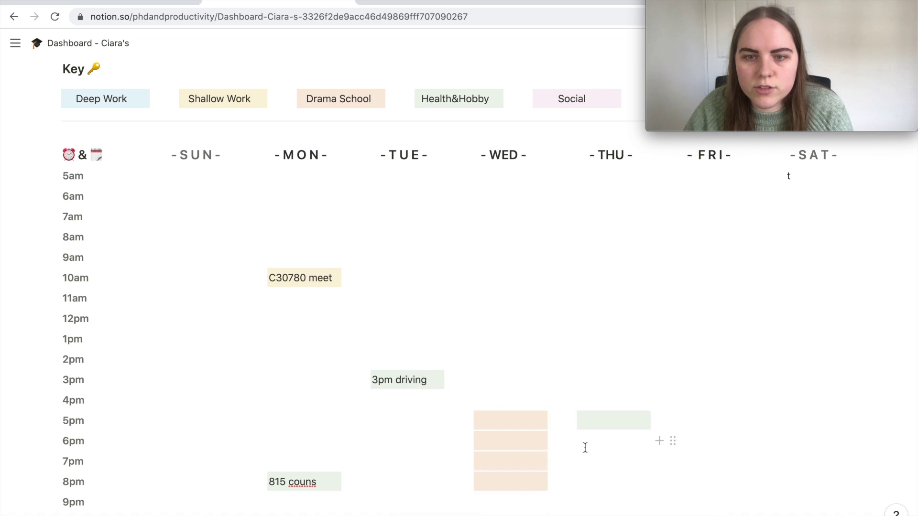
click(571, 441)
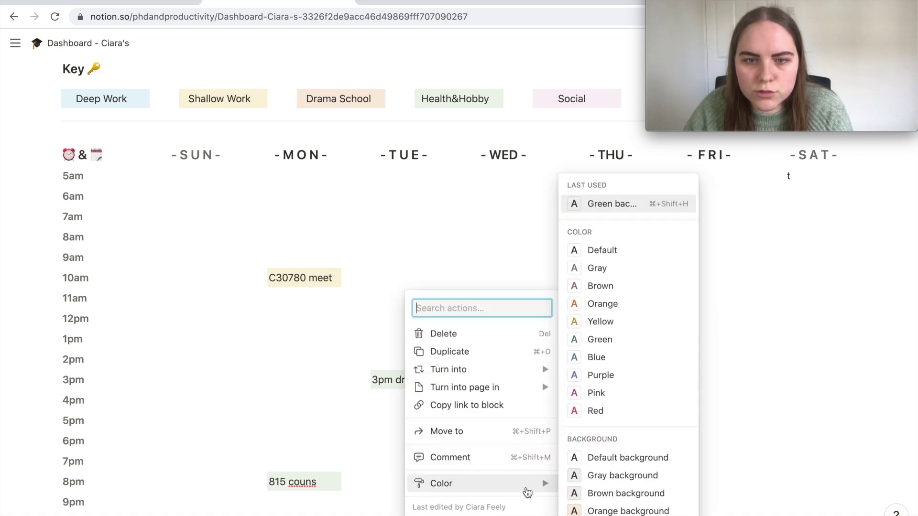
mouse_move(526, 388)
key(Escape)
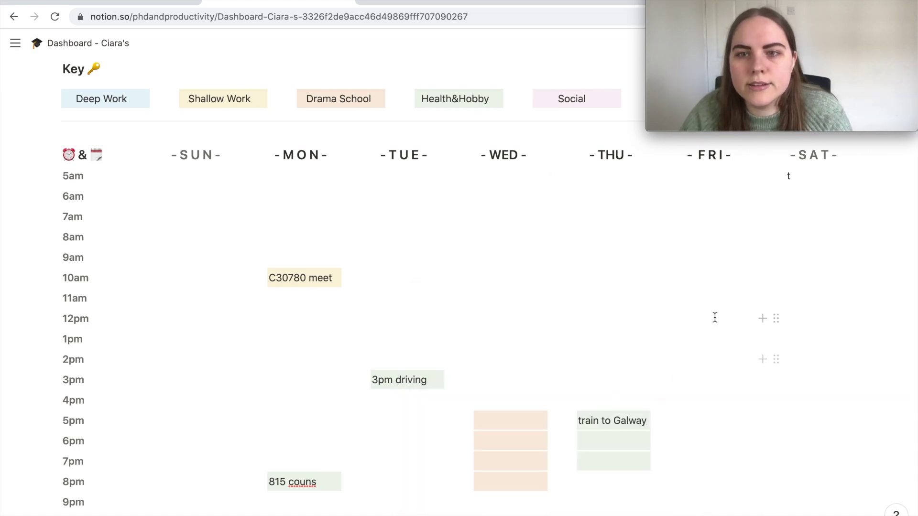
- Delete the stray "t" from Saturday's 5am slot
scroll(715, 318, up, 1)
click(796, 197)
key(BackSpace)
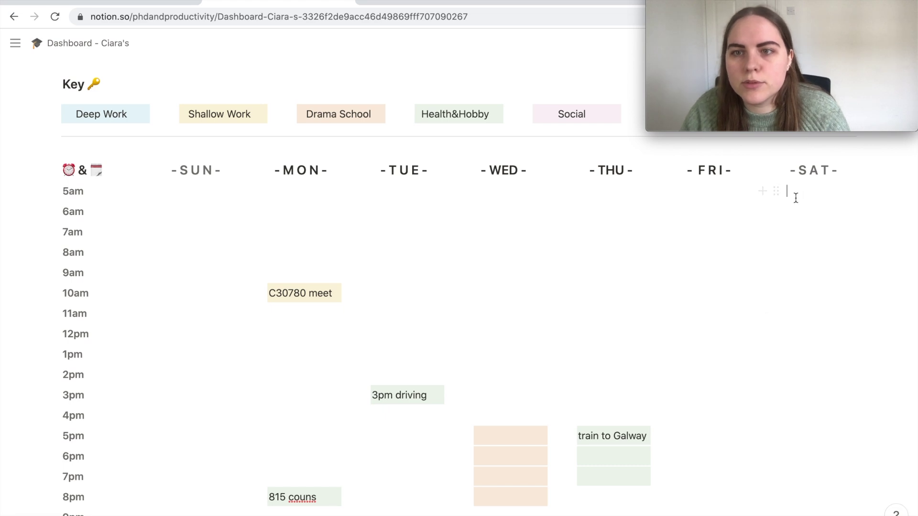
click(694, 215)
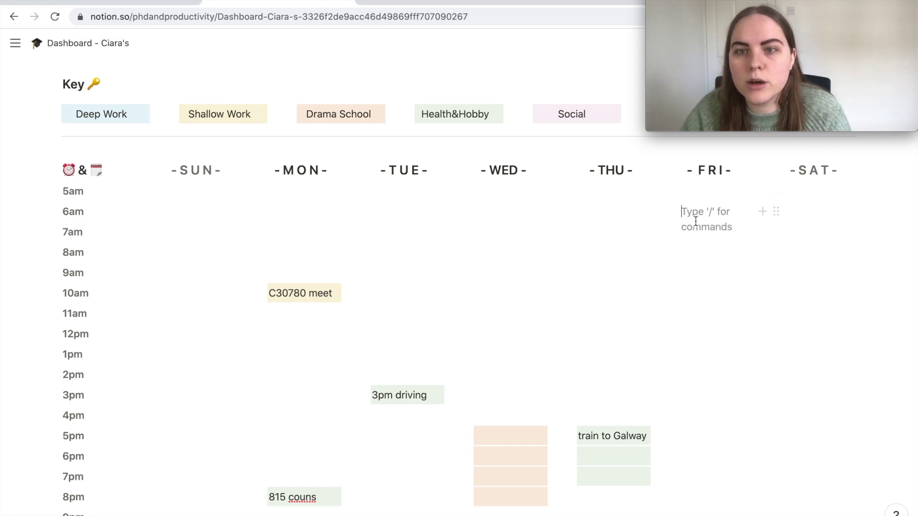
scroll(696, 222, down, 1)
scroll(696, 221, up, 1)
scroll(696, 221, down, 1)
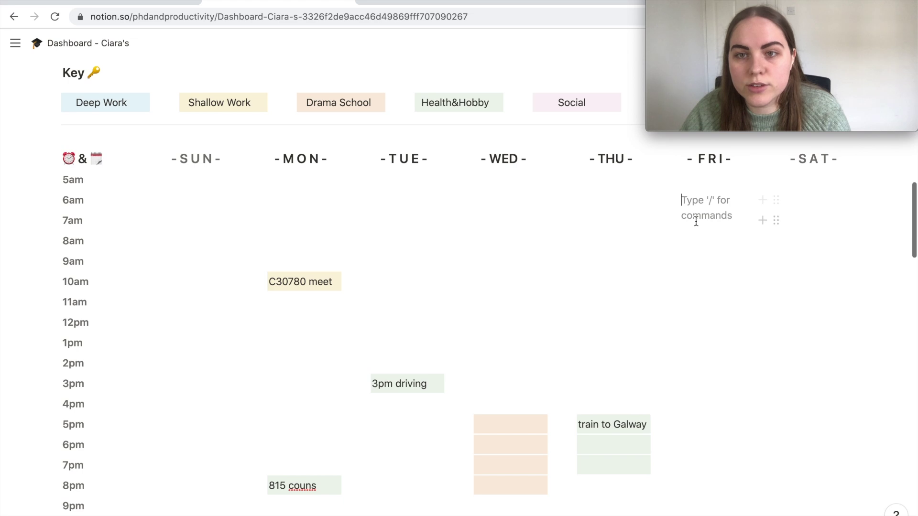
click(697, 239)
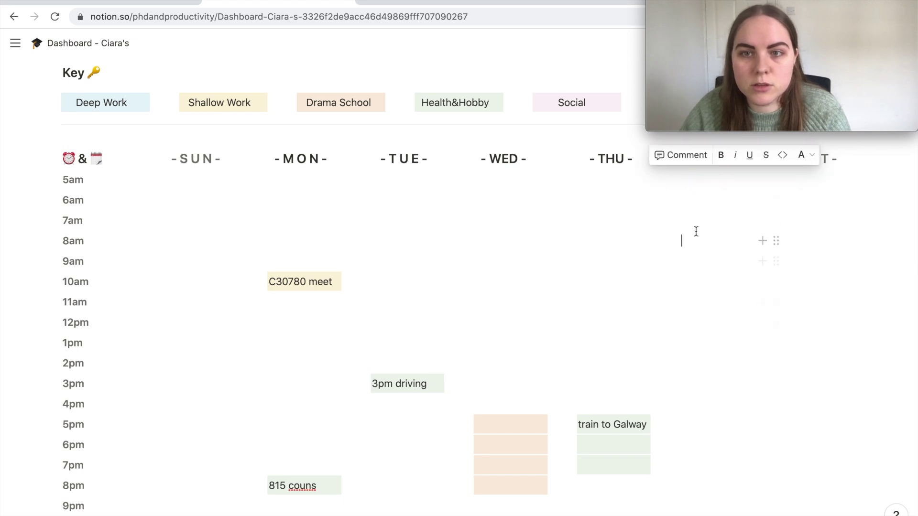
click(695, 202)
scroll(705, 326, down, 2)
scroll(705, 326, up, 2)
click(707, 287)
scroll(708, 292, up, 1)
scroll(709, 300, down, 1)
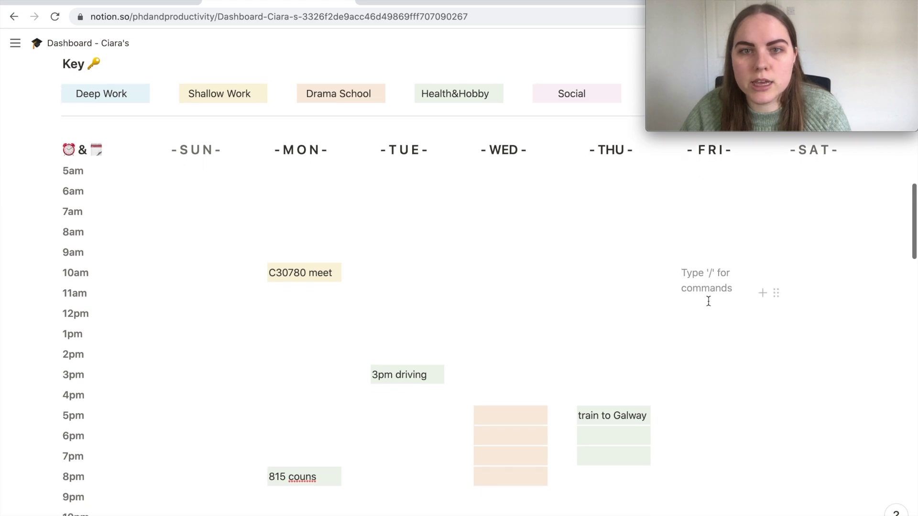
- Give Saturday's 1pm slot an orange background
click(816, 219)
key(Down)
key(Down)
key(Down)
key(Down)
scroll(814, 301, down, 1)
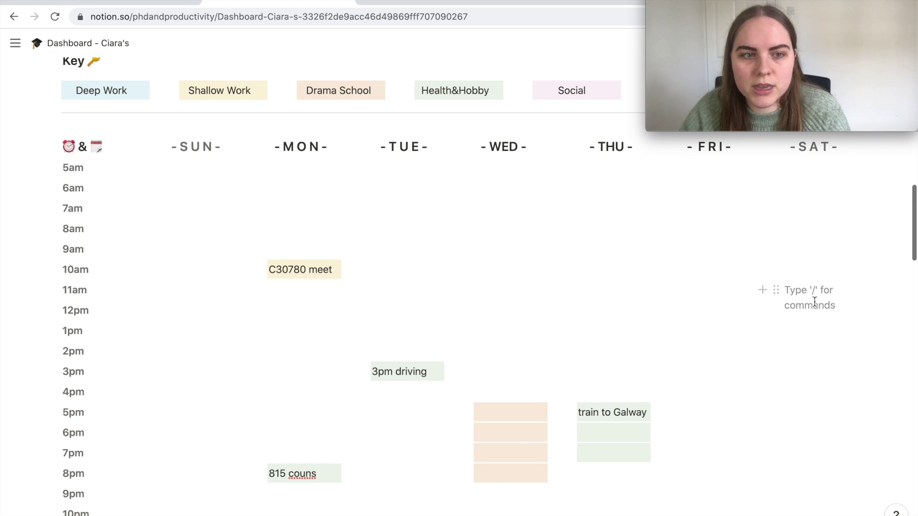
key(Down)
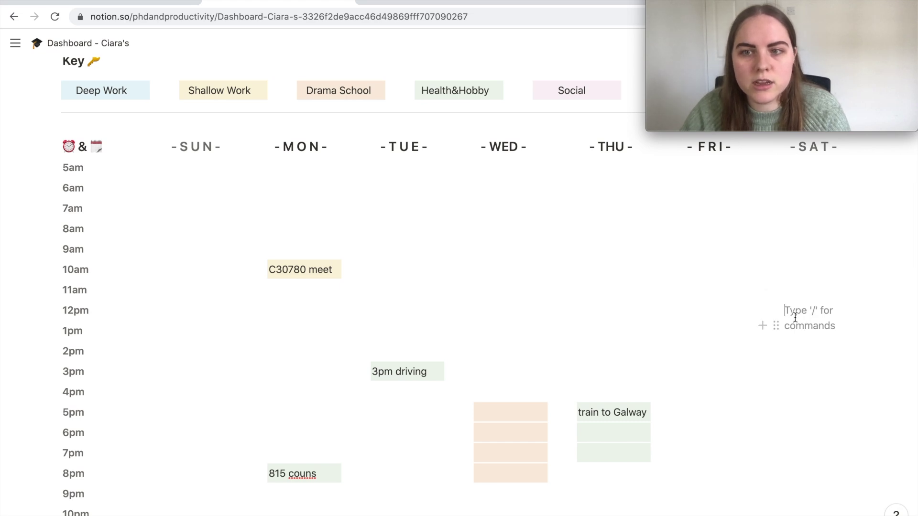
scroll(785, 318, down, 3)
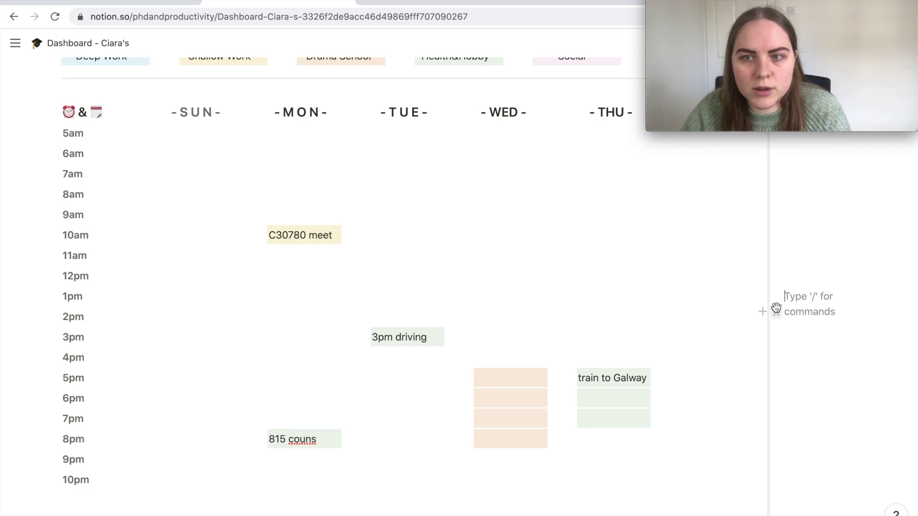
click(777, 310)
mouse_move(688, 381)
scroll(786, 386, down, 4)
click(798, 422)
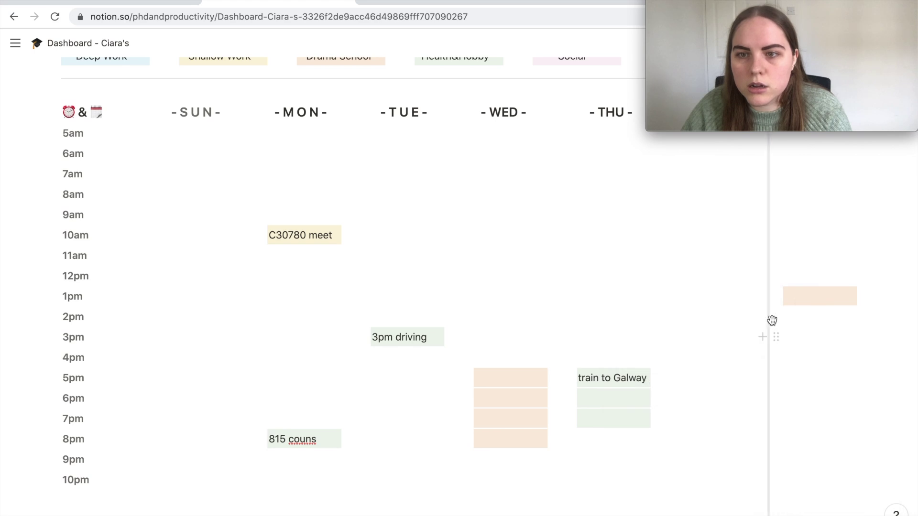
- Extend Saturday's orange block by giving the slots from 2pm to 6pm an orange background
click(778, 316)
mouse_move(719, 397)
scroll(784, 404, down, 4)
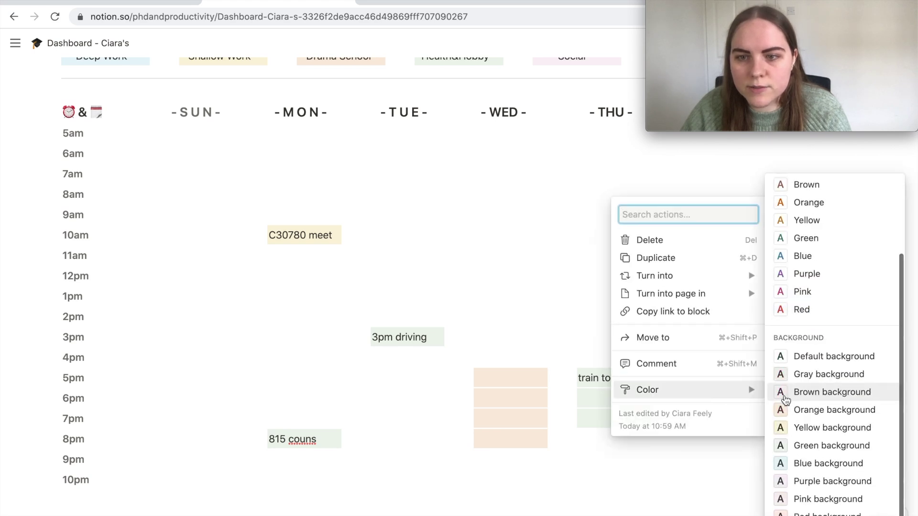
click(787, 408)
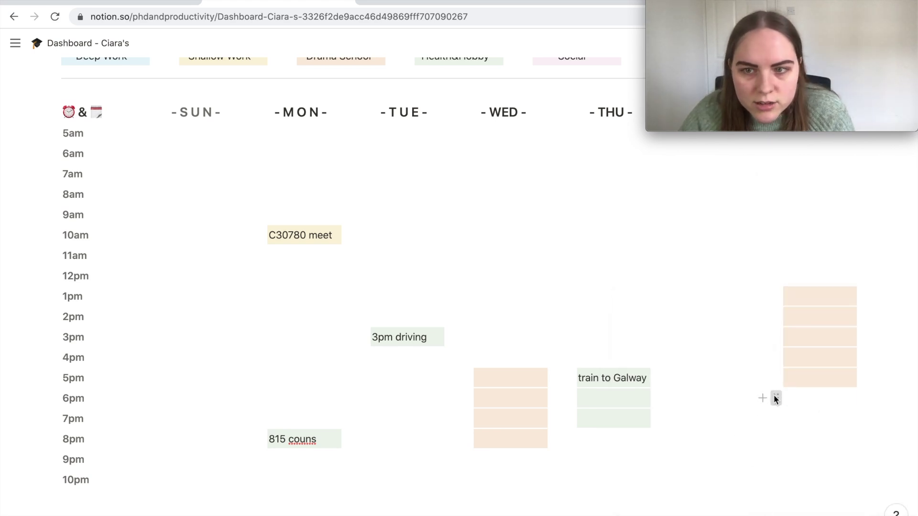
click(775, 396)
mouse_move(674, 472)
scroll(813, 476, down, 4)
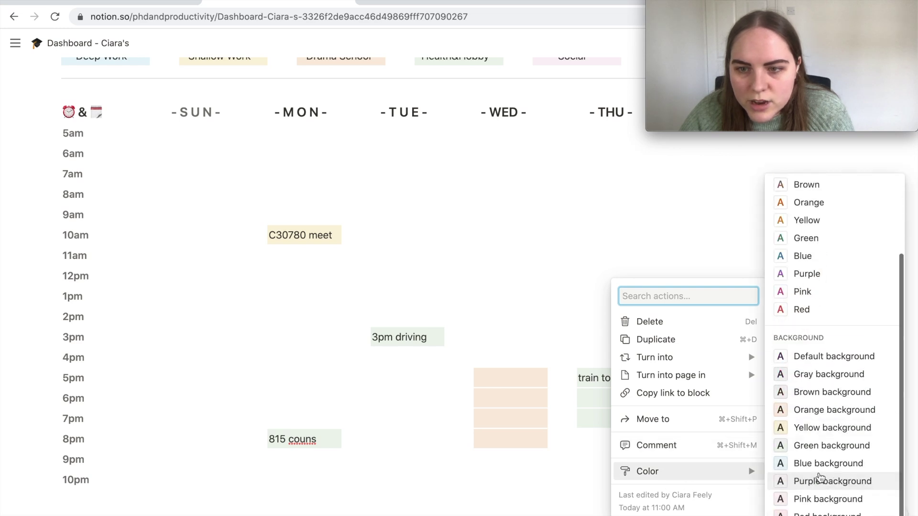
click(799, 408)
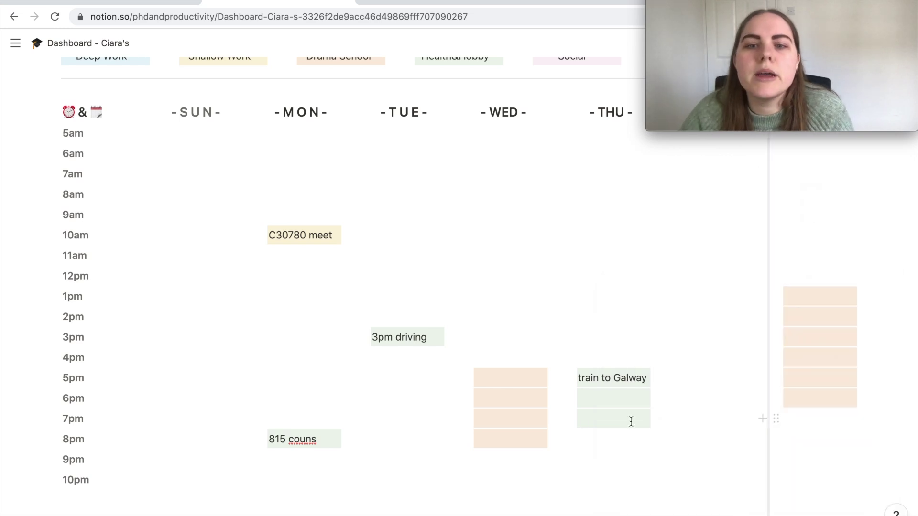
scroll(825, 402, up, 1)
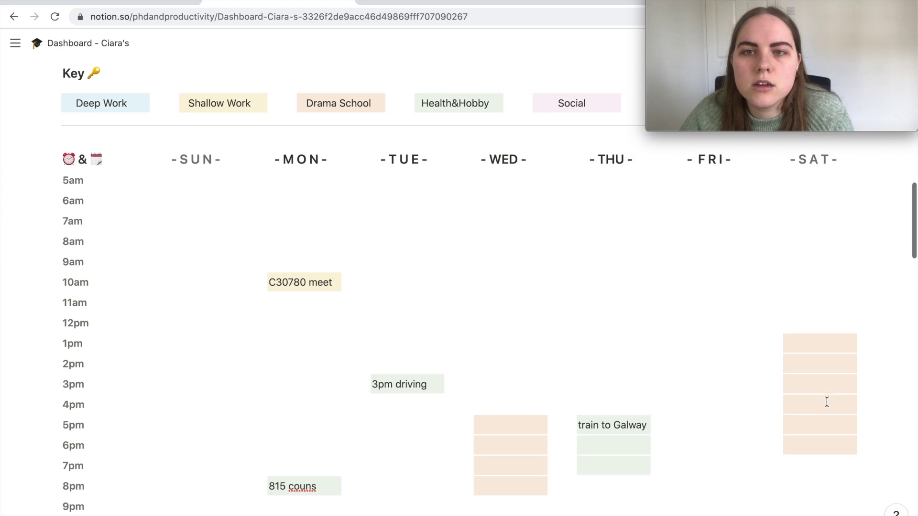
scroll(827, 401, down, 1)
scroll(827, 402, up, 1)
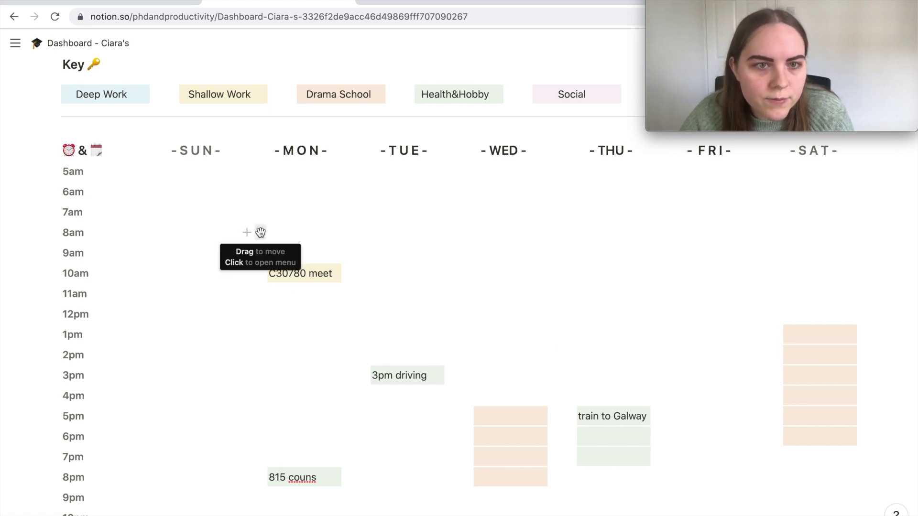
- Try an orange background on Monday's 8am slot, and undo the colour change
click(260, 233)
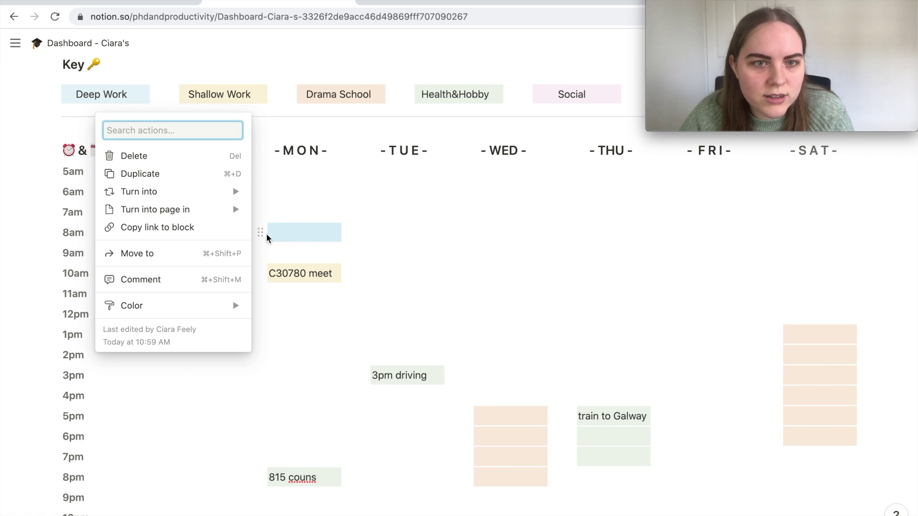
click(286, 242)
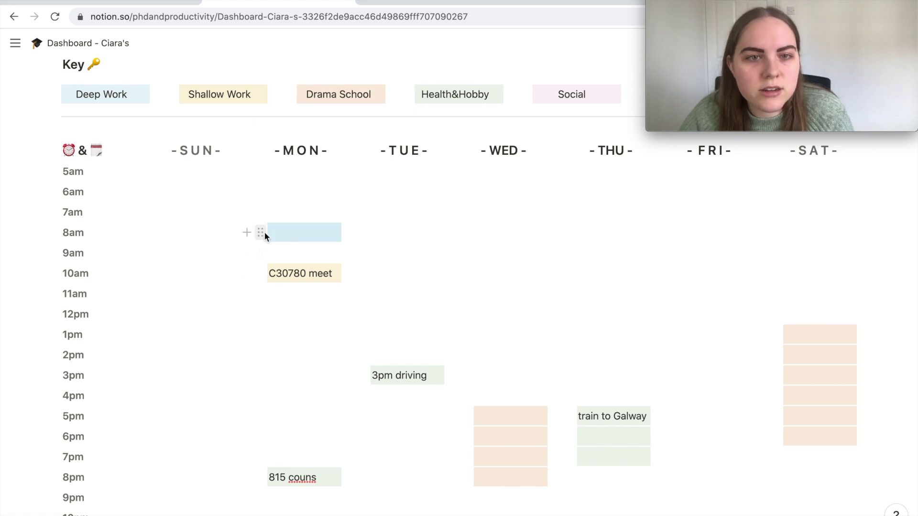
click(265, 233)
mouse_move(224, 305)
scroll(297, 335, down, 2)
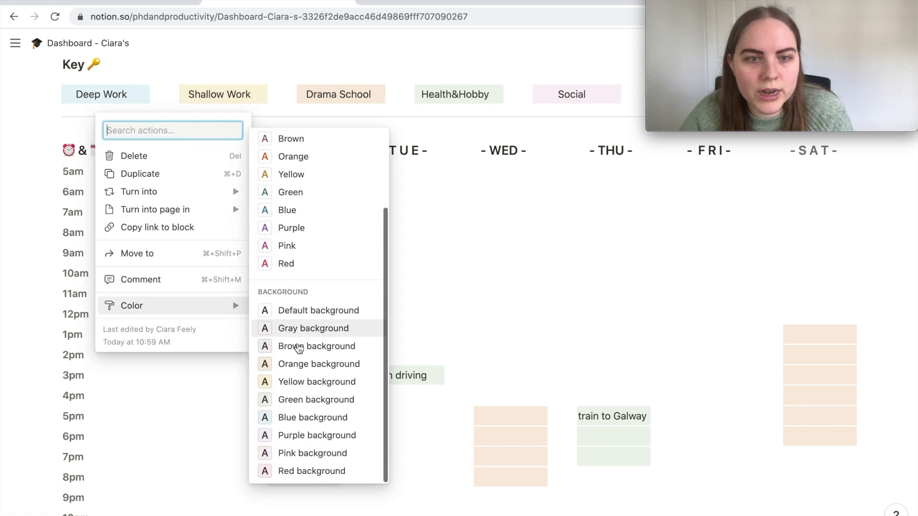
click(267, 363)
click(262, 252)
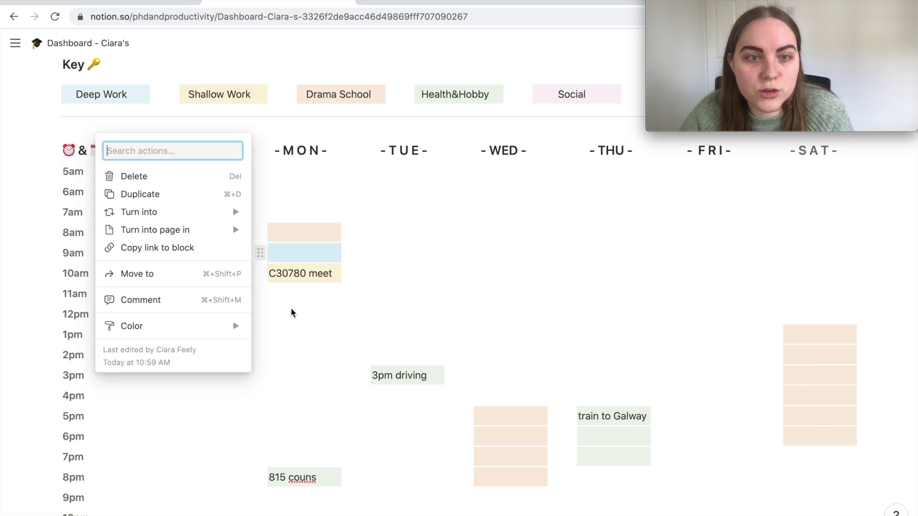
click(478, 265)
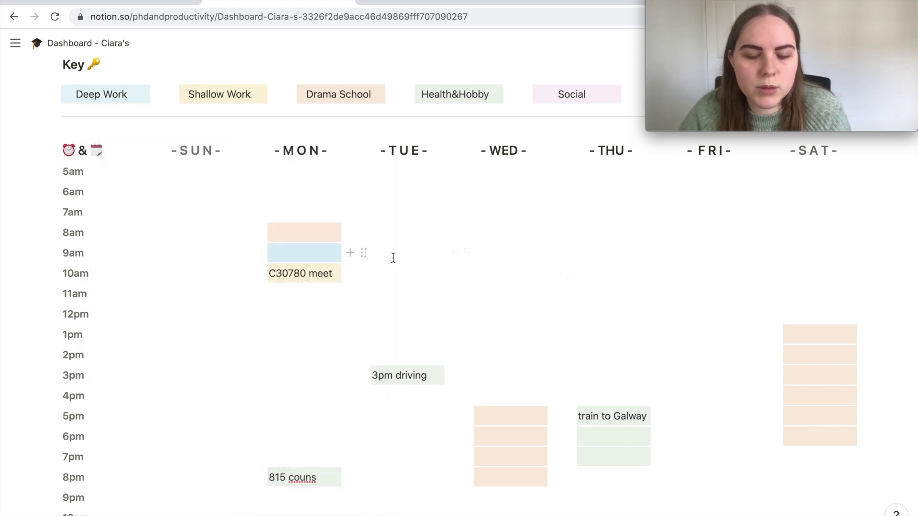
key(super+z)
- Give Monday's 8am and 9am slots a blue background
click(262, 231)
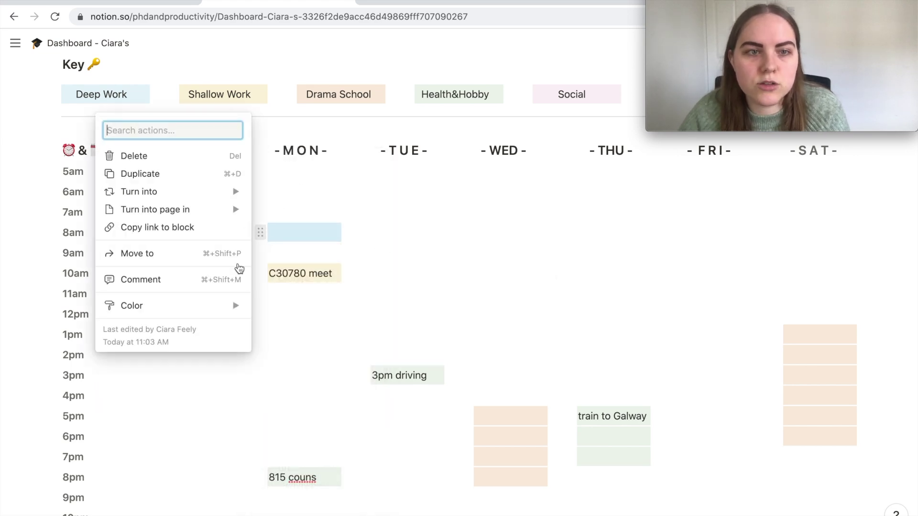
mouse_move(214, 308)
scroll(289, 335, down, 2)
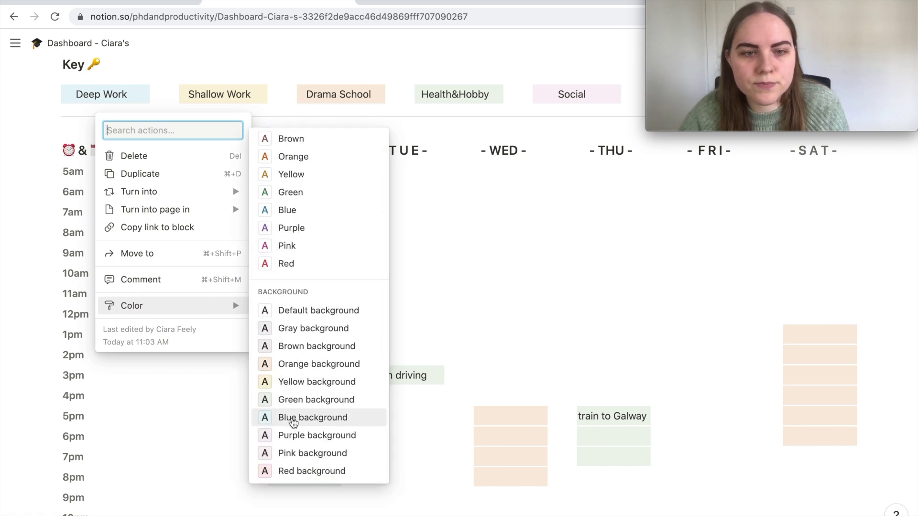
click(271, 419)
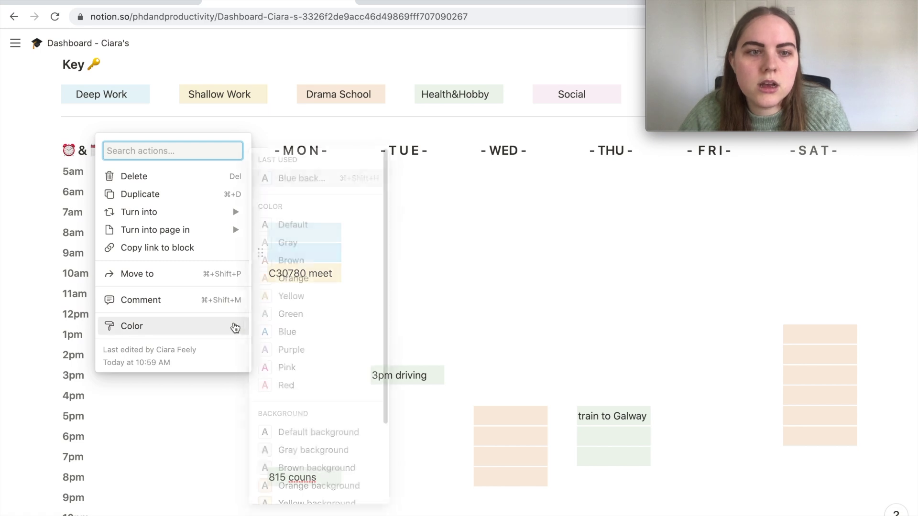
mouse_move(219, 328)
scroll(284, 344, down, 2)
click(287, 437)
click(264, 296)
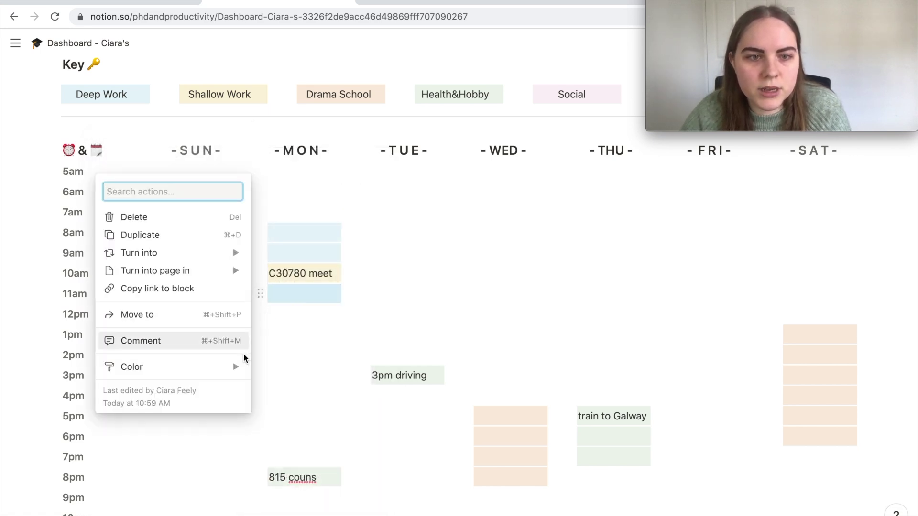
click(324, 218)
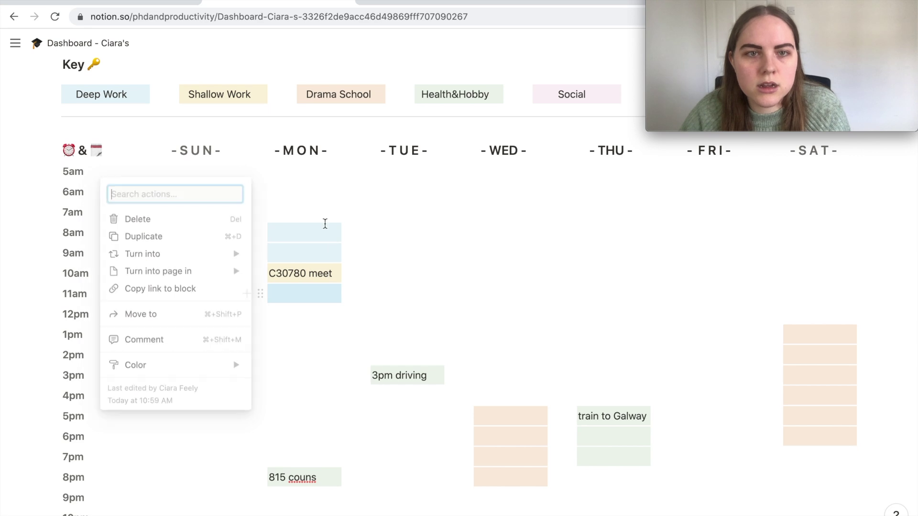
- Enter "fam" in the 5am slots of Monday and Tuesday
click(306, 173)
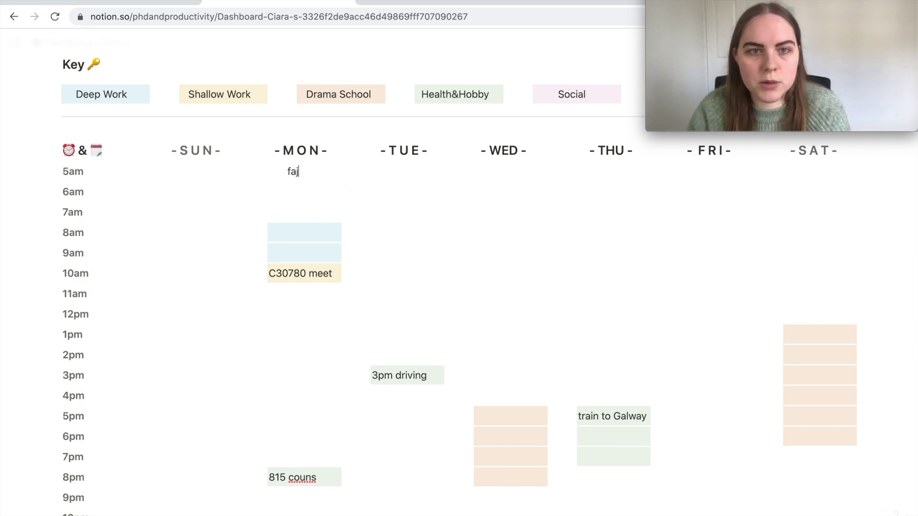
text(fan)
key(BackSpace)
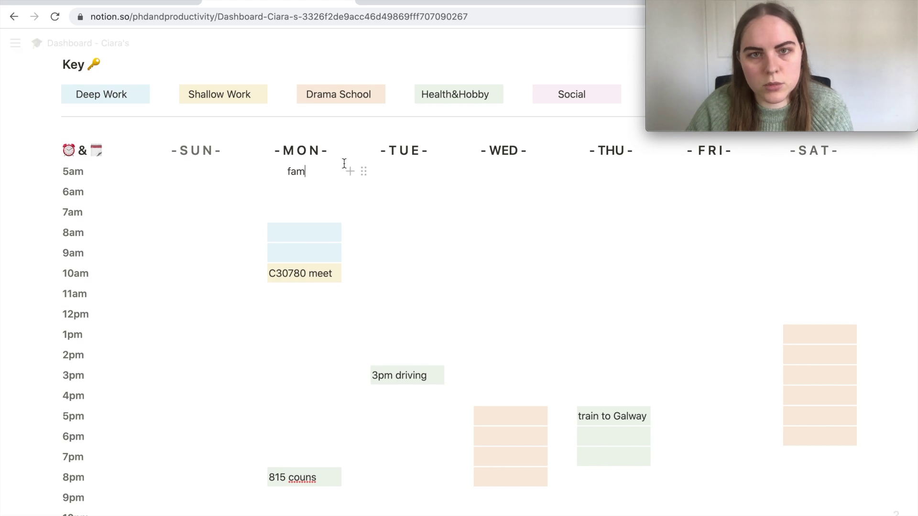
click(407, 176)
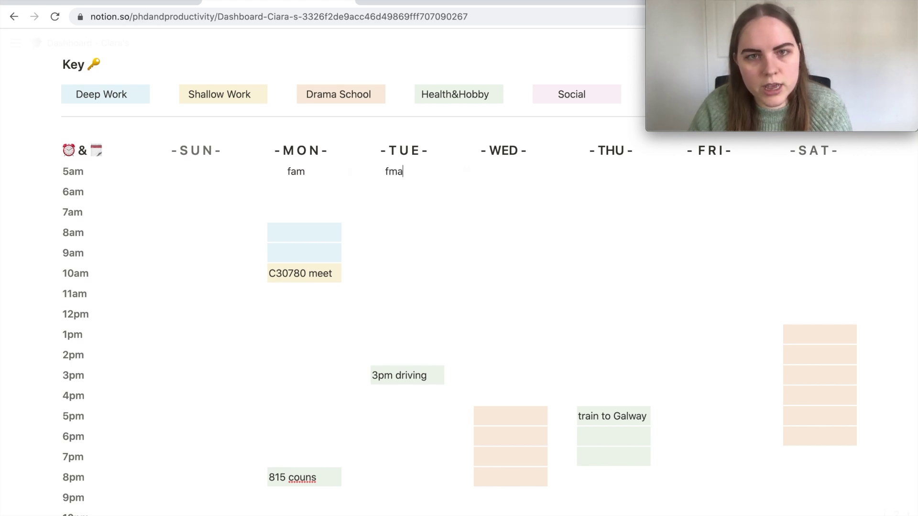
- Fill the 5am slots with "home" for Wednesday, Thursday and Sunday, and "galway" for Friday and Saturday
click(521, 176)
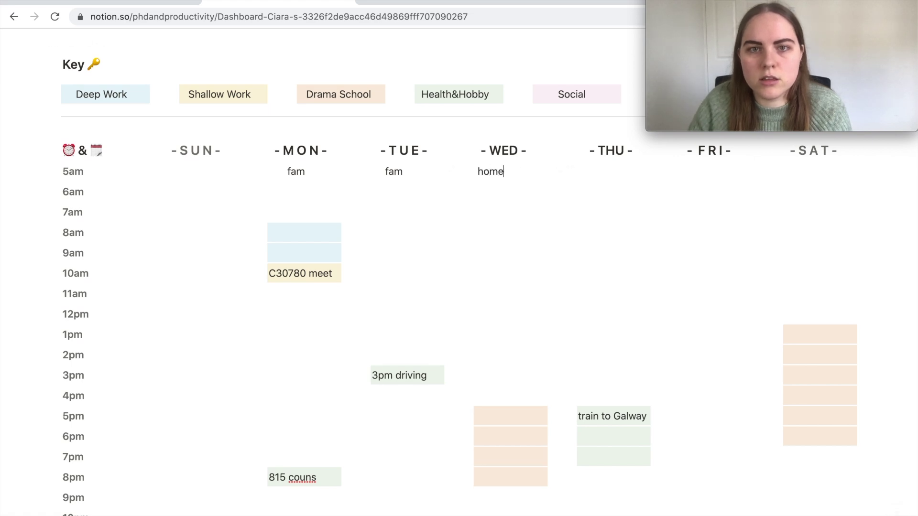
text(home)
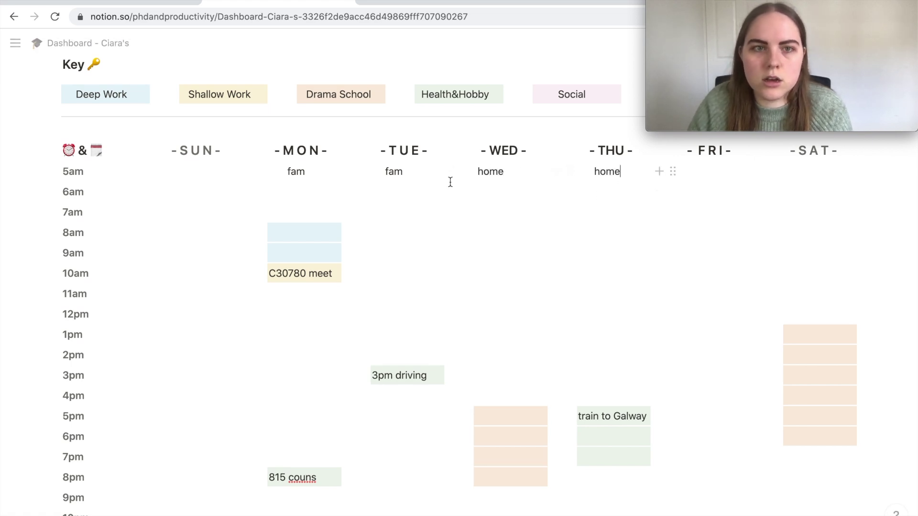
text(home)
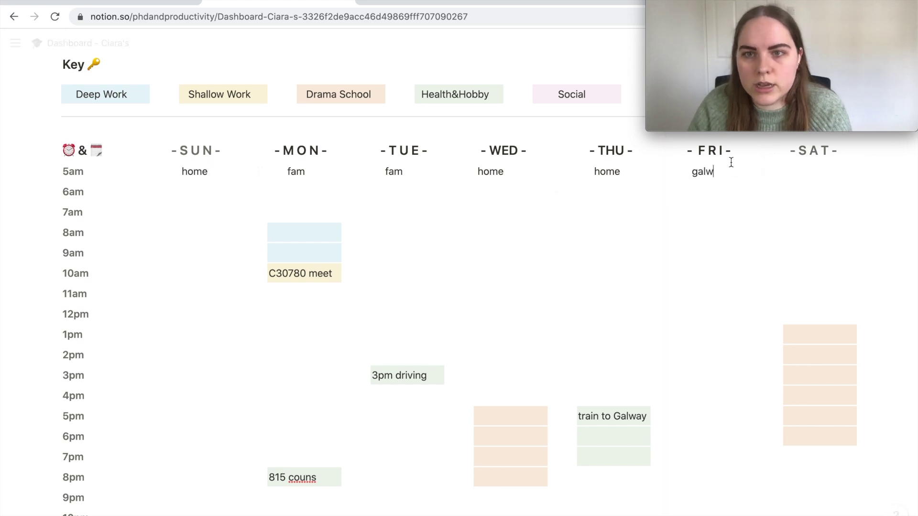
click(812, 171)
text(galway)
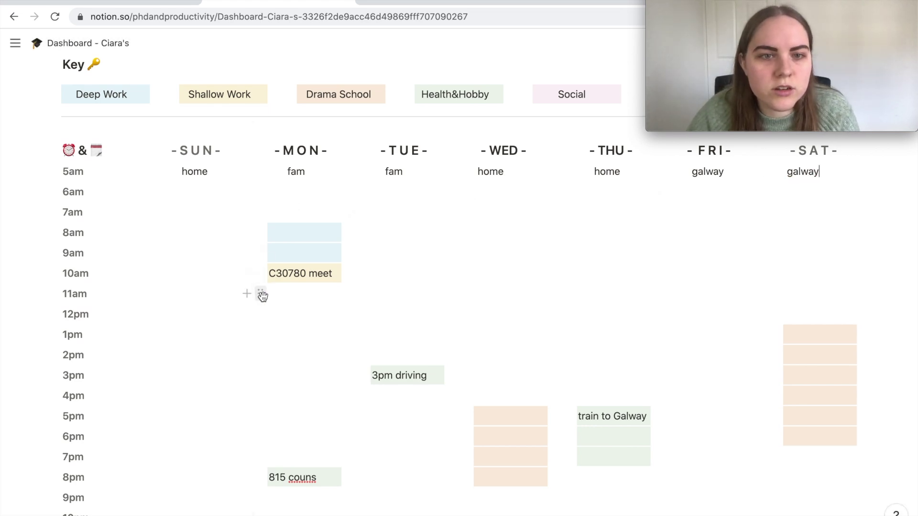
- Give Monday's 11am slot a green background and the 12pm and 1pm slots a blue background
click(260, 295)
mouse_move(172, 367)
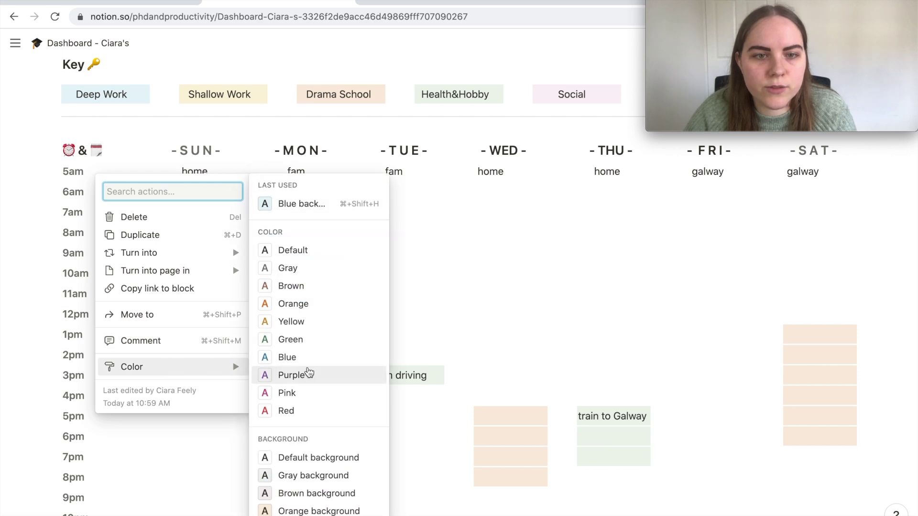
scroll(308, 372, down, 2)
click(306, 446)
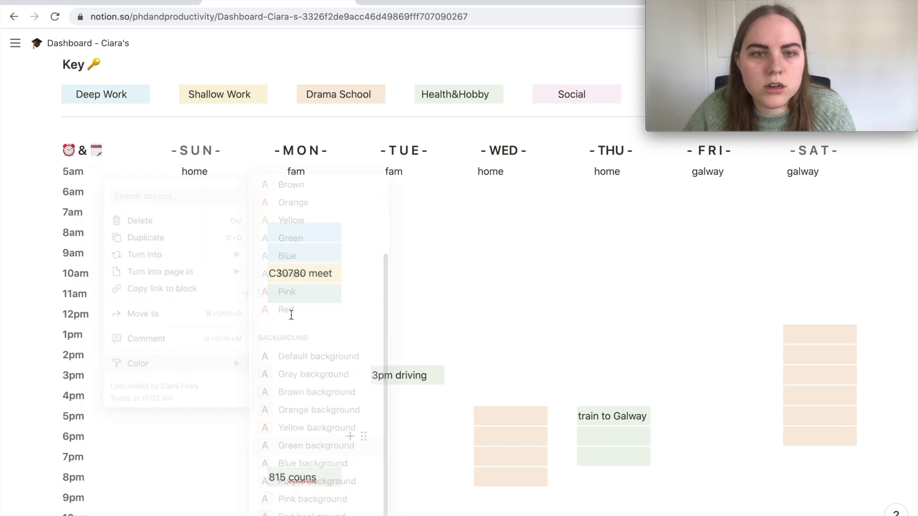
click(260, 314)
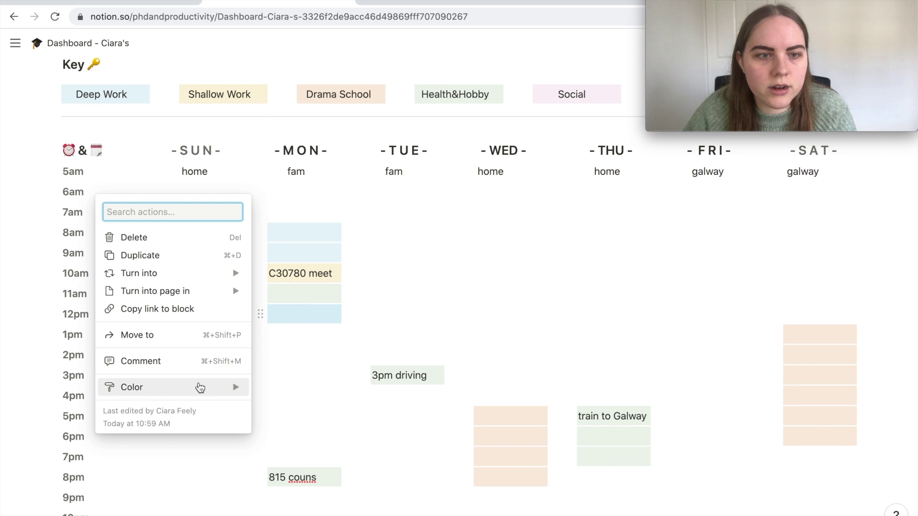
mouse_move(241, 387)
scroll(289, 382, down, 2)
click(288, 463)
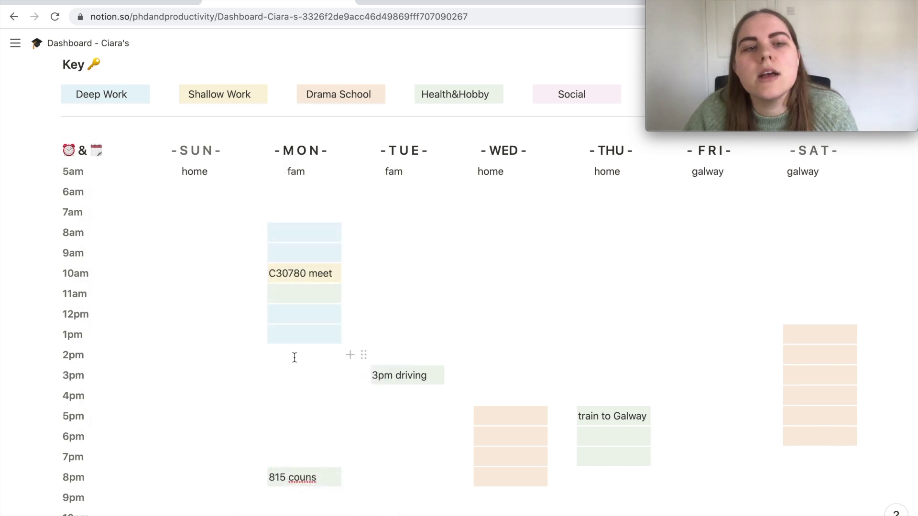
- Enter "lunch - walk" in Monday's 11am slot
scroll(294, 357, down, 1)
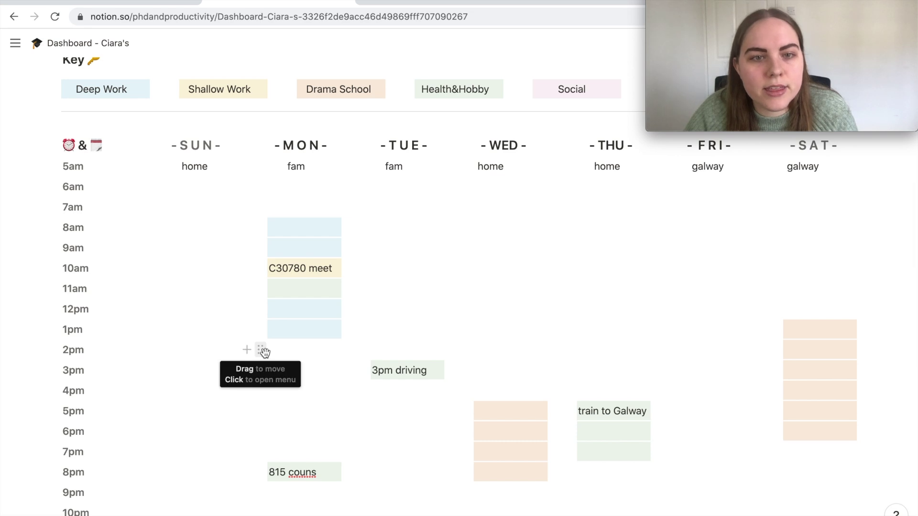
click(264, 352)
click(298, 291)
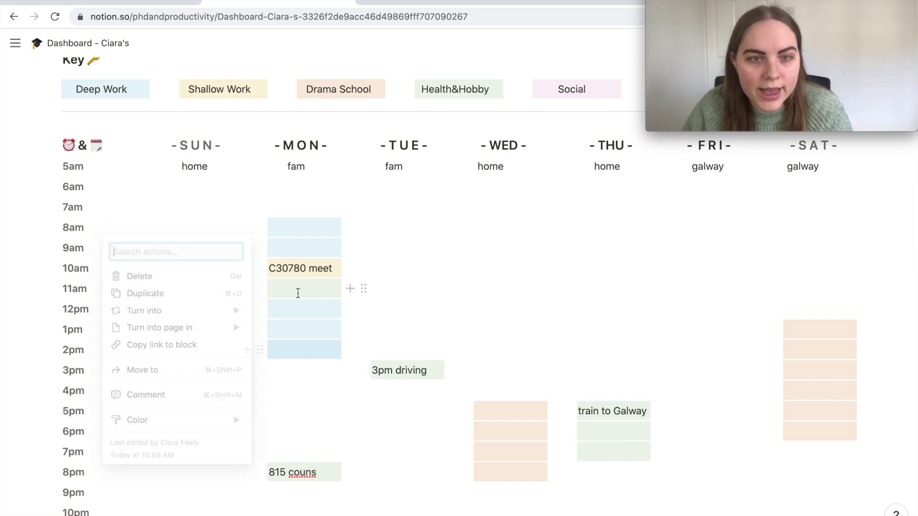
text(lunch - walk)
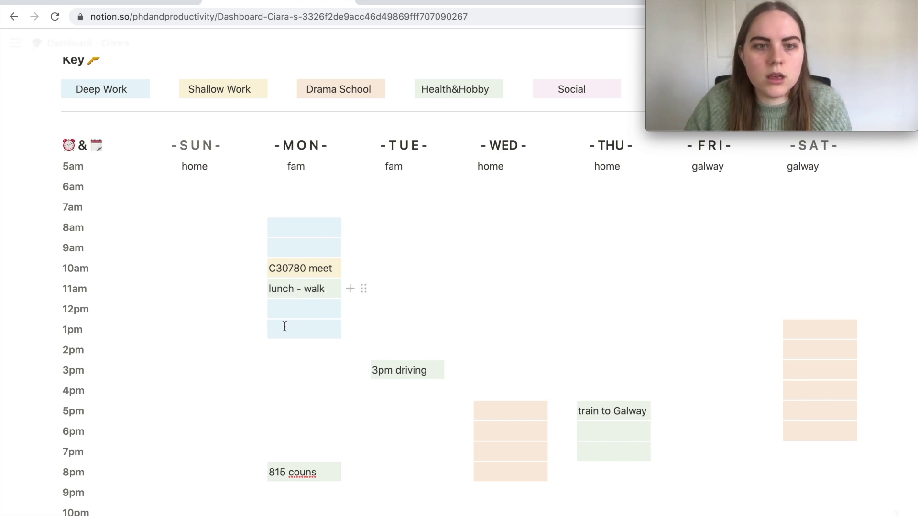
- Give Monday's slots from 2pm to 6pm an orange background
click(263, 351)
mouse_move(215, 428)
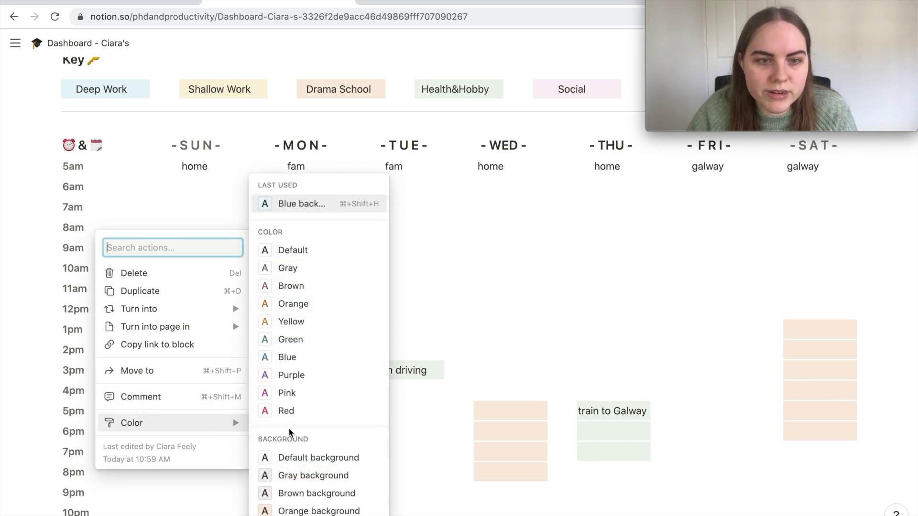
scroll(289, 427, down, 1)
click(288, 409)
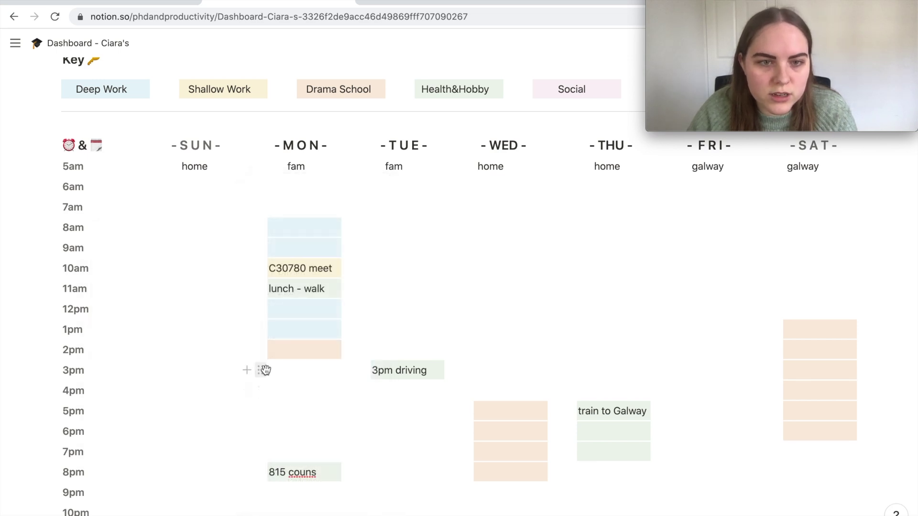
click(263, 370)
- Give Monday's 7pm and 9pm slots a green background, entering "dinner" at 7pm and "relax" at 9pm
click(261, 452)
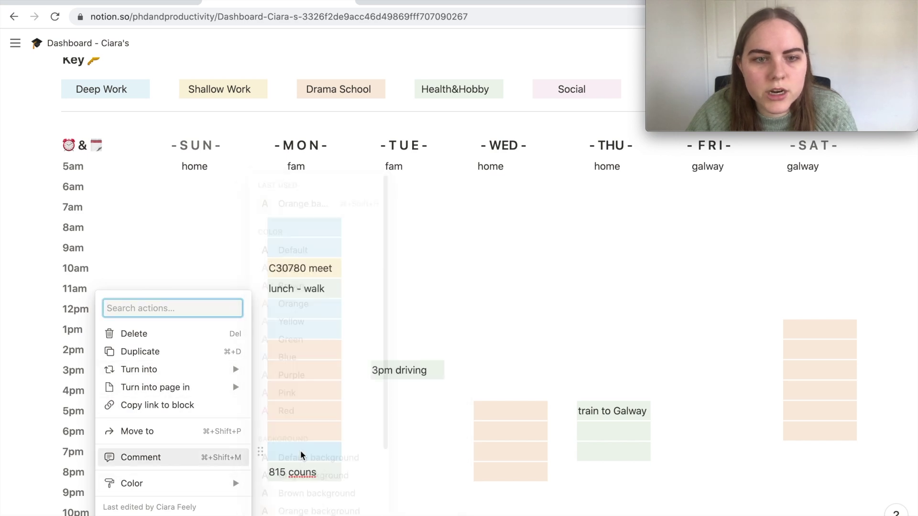
mouse_move(230, 483)
scroll(335, 478, down, 3)
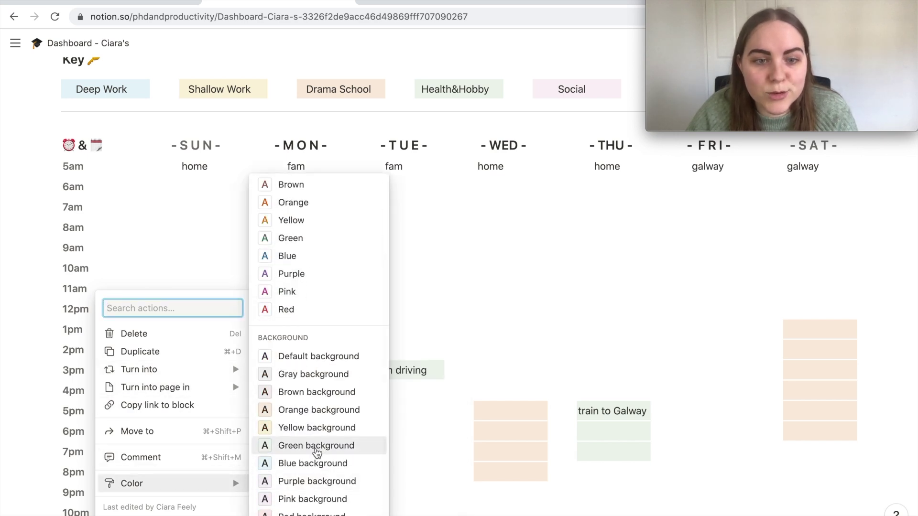
click(316, 445)
scroll(303, 454, down, 1)
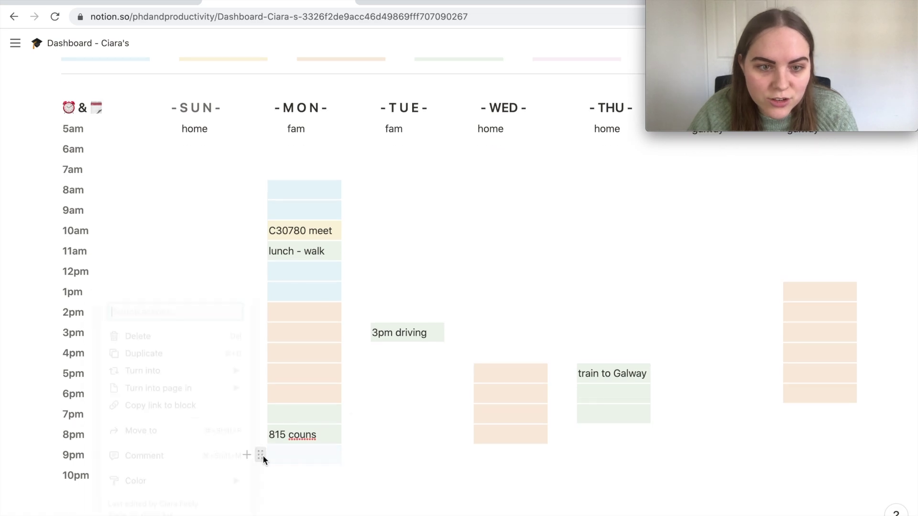
mouse_move(191, 483)
scroll(273, 478, down, 3)
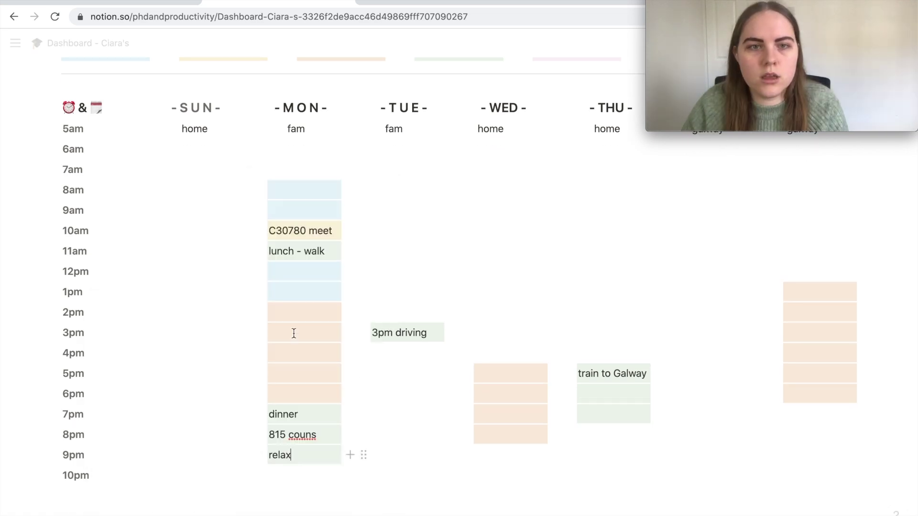
- Give Monday's 6am and 7am slots a green background
click(258, 149)
mouse_move(201, 232)
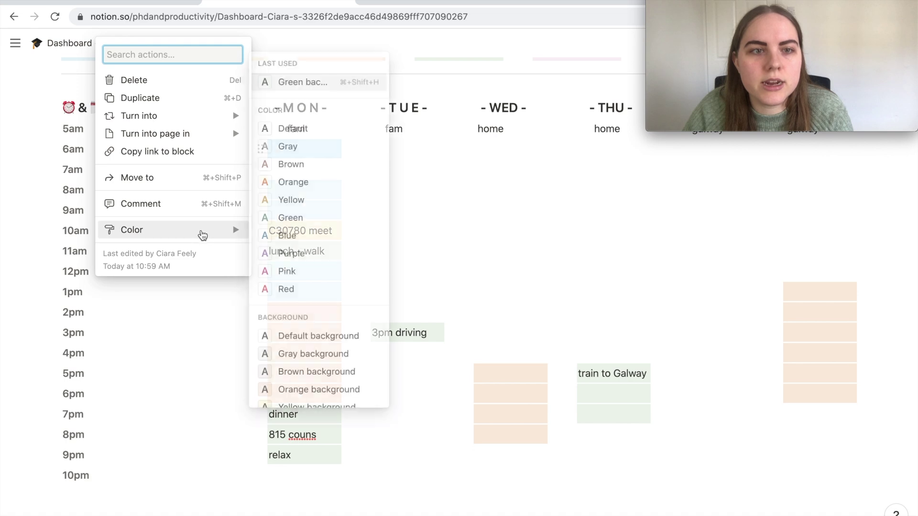
scroll(318, 232, down, 3)
click(306, 324)
click(260, 169)
mouse_move(134, 241)
click(307, 334)
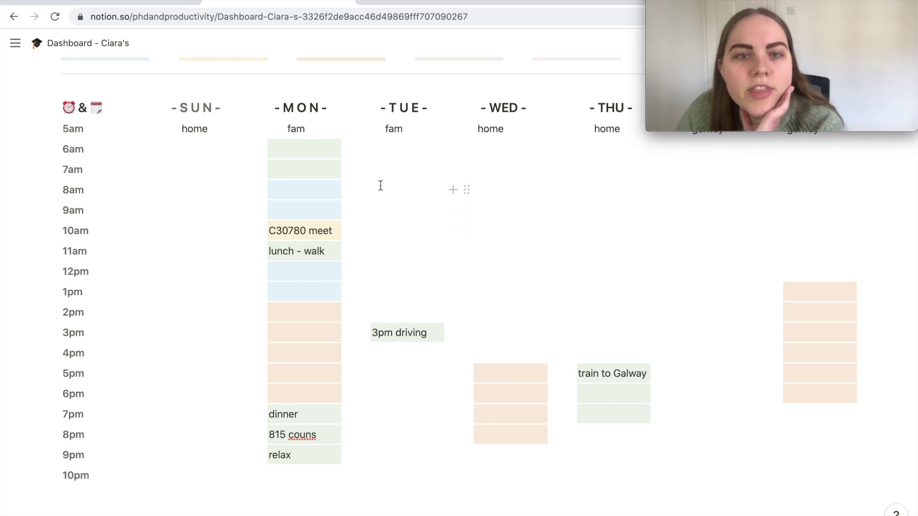
- Give Tuesday's 6am and 7am slots a green background
click(379, 151)
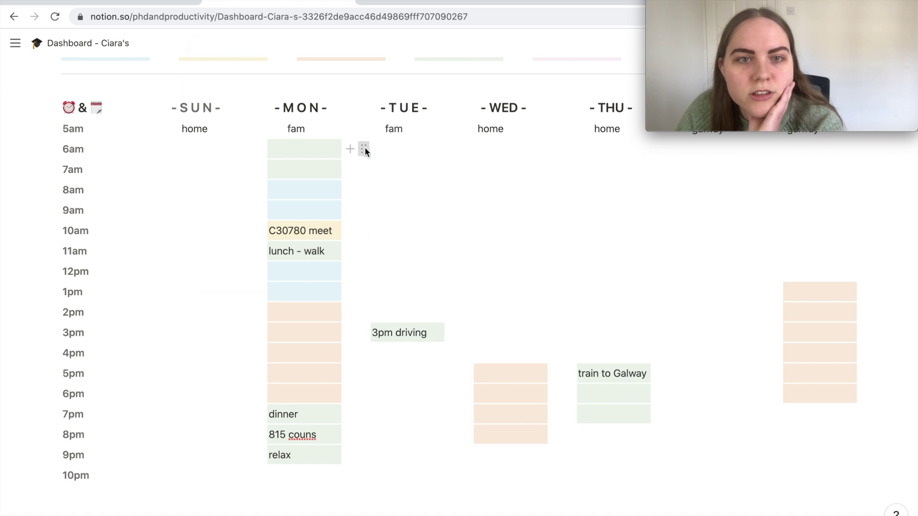
click(364, 149)
click(379, 153)
click(364, 170)
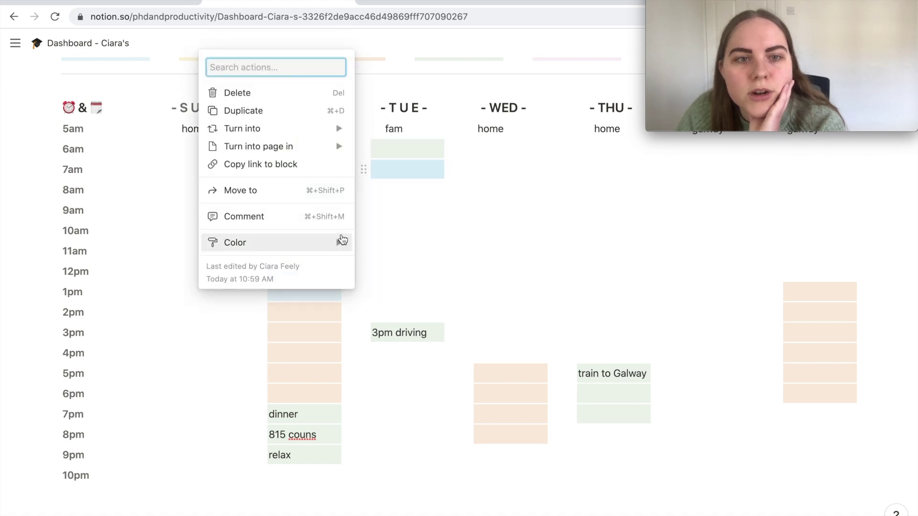
mouse_move(338, 243)
scroll(389, 271, down, 3)
click(416, 337)
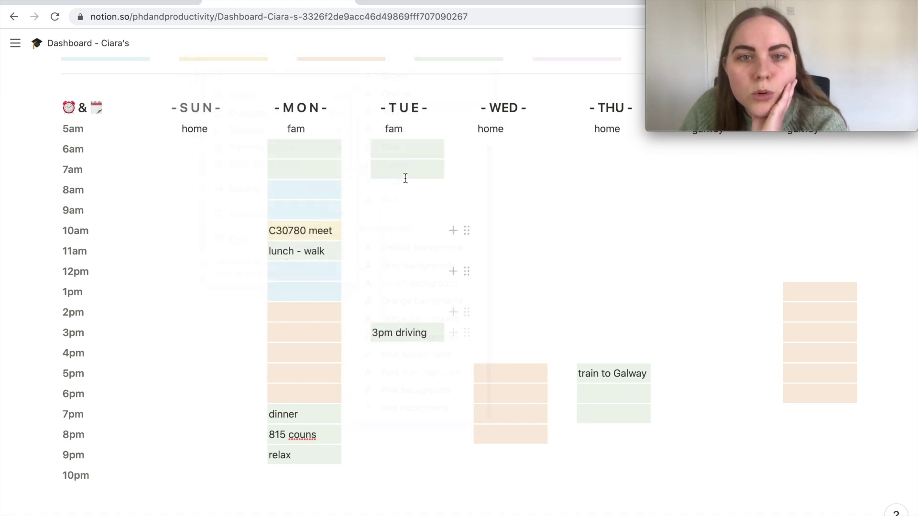
- Give Tuesday's 8am and 9am slots a blue background
click(365, 190)
mouse_move(322, 264)
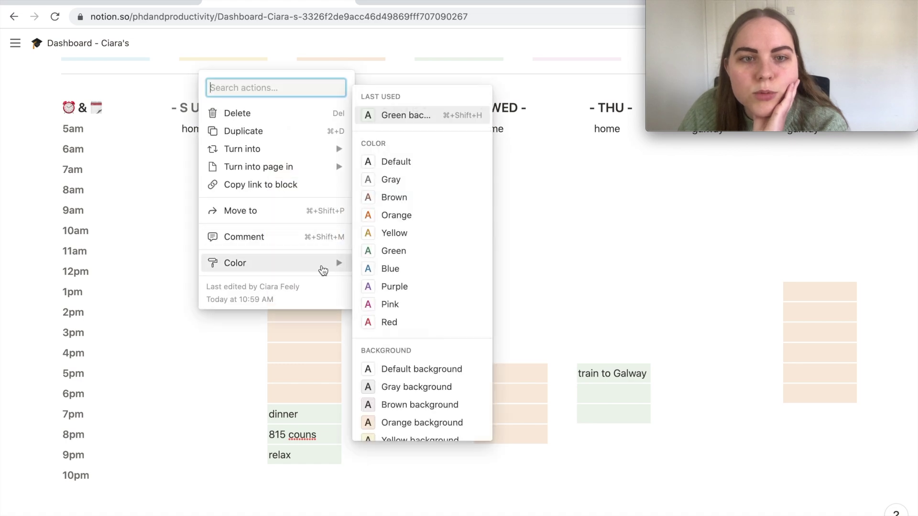
scroll(393, 287, down, 3)
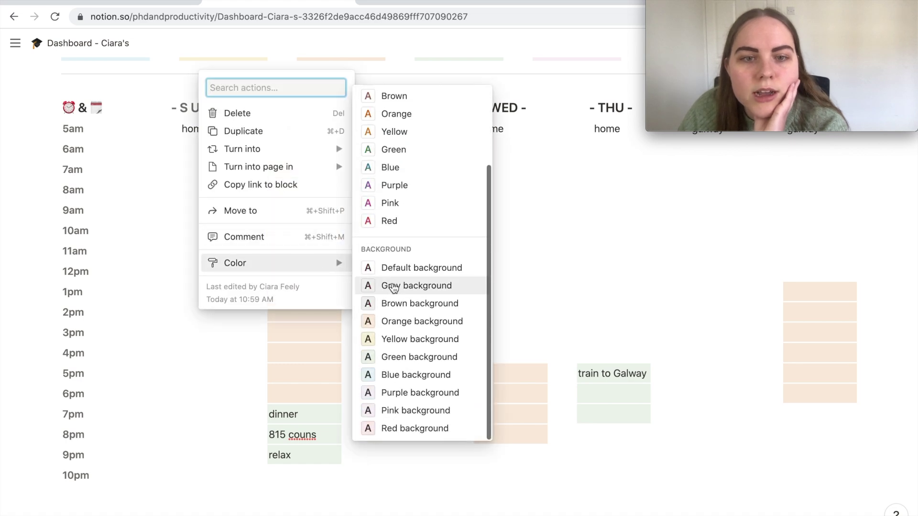
click(400, 374)
click(364, 210)
mouse_move(335, 283)
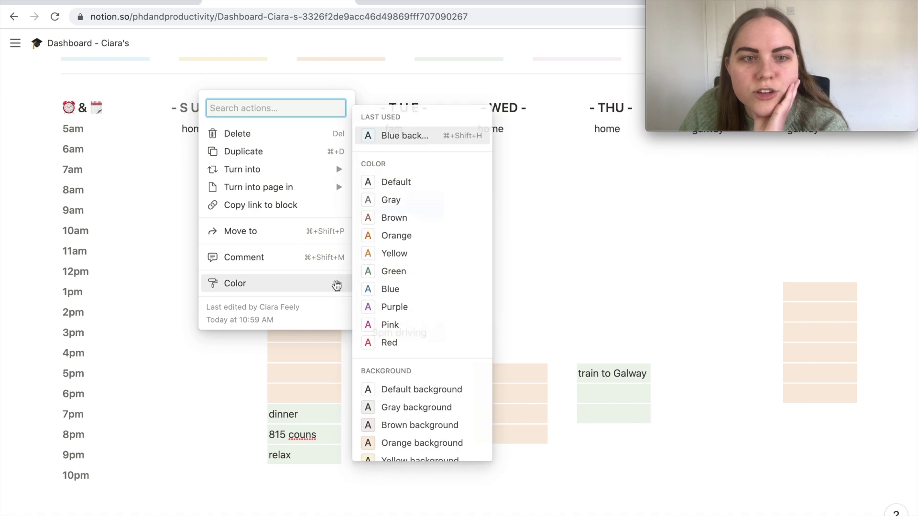
scroll(419, 302, down, 1)
scroll(419, 303, down, 2)
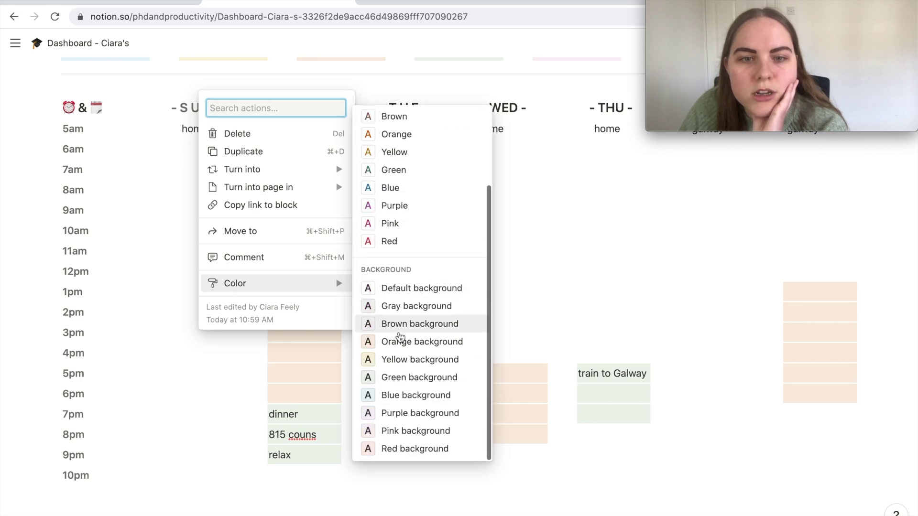
click(390, 393)
- Give Tuesday's 10am slot a yellow background
click(363, 231)
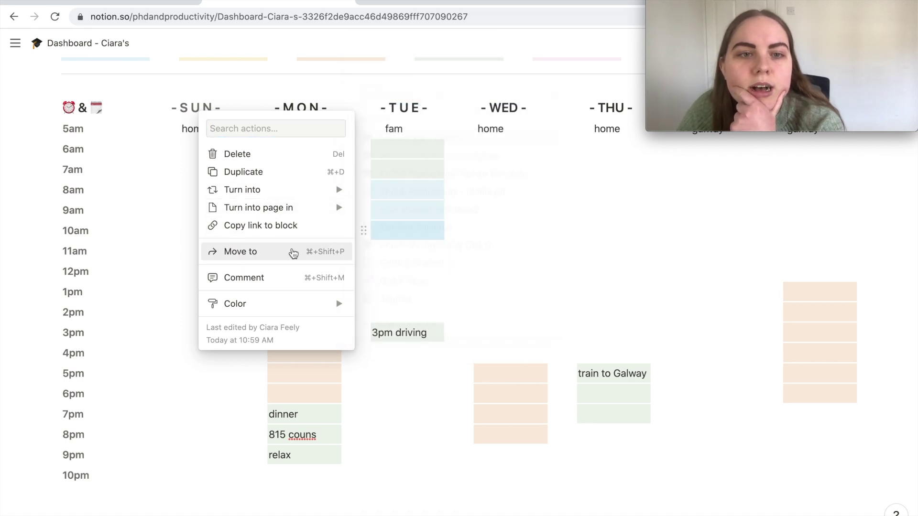
mouse_move(283, 306)
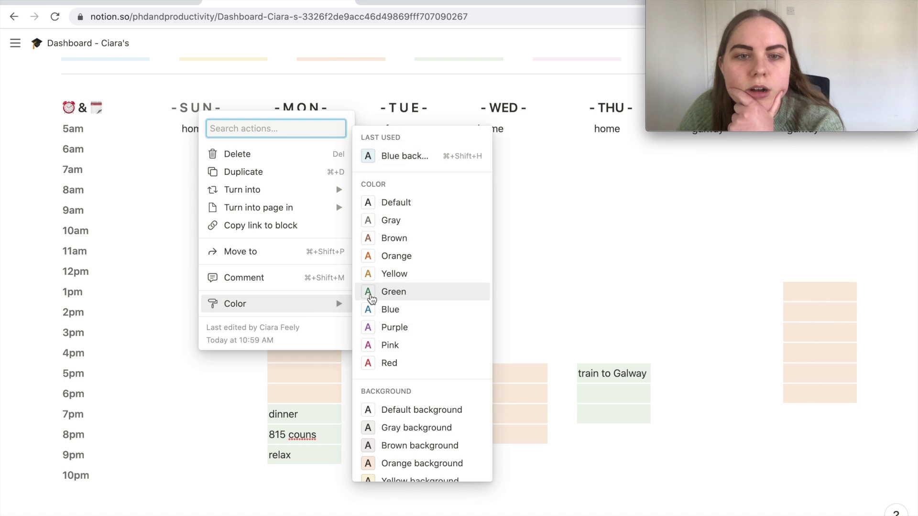
scroll(378, 311, down, 2)
click(388, 379)
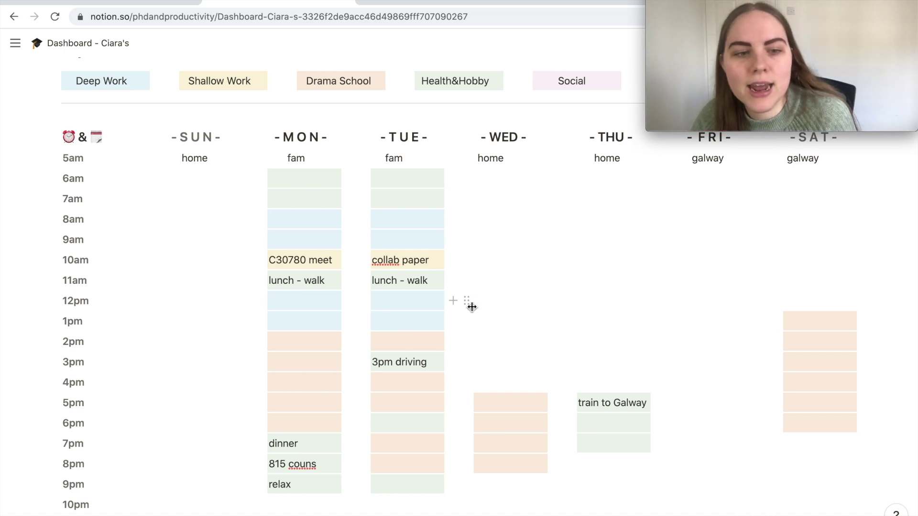
- Give Wednesday's 9pm slot a green background
click(465, 484)
mouse_move(407, 488)
scroll(498, 443, down, 4)
click(498, 443)
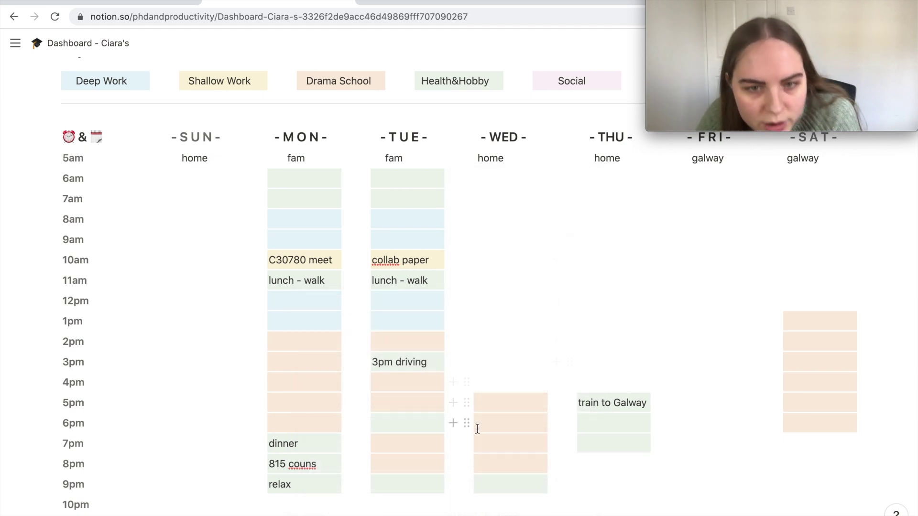
- Remove an empty slot above Wednesday's orange block so that the block starts at 4pm
click(466, 467)
click(500, 297)
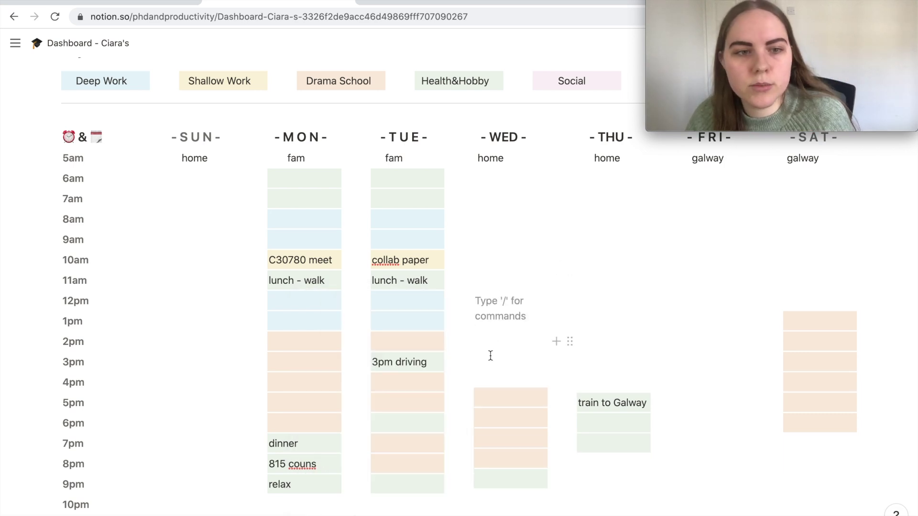
click(463, 376)
key(Escape)
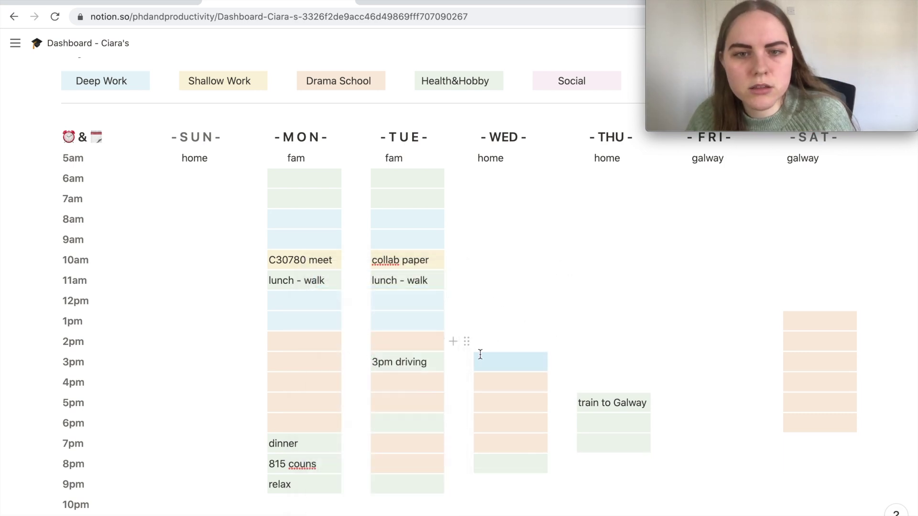
click(469, 362)
click(473, 360)
- Undo the removal of Wednesday's 5am "home" entry and give Wednesday's 7am slot a green background
key(super+z)
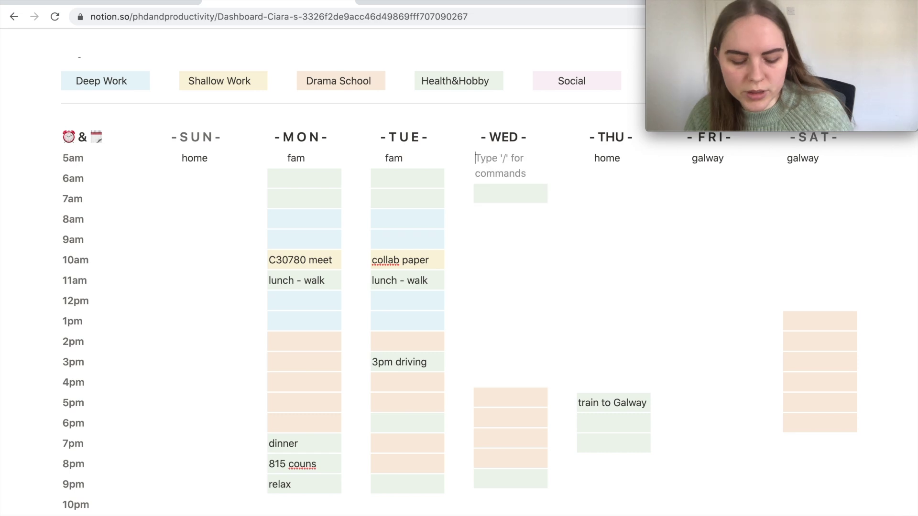
key(super+z)
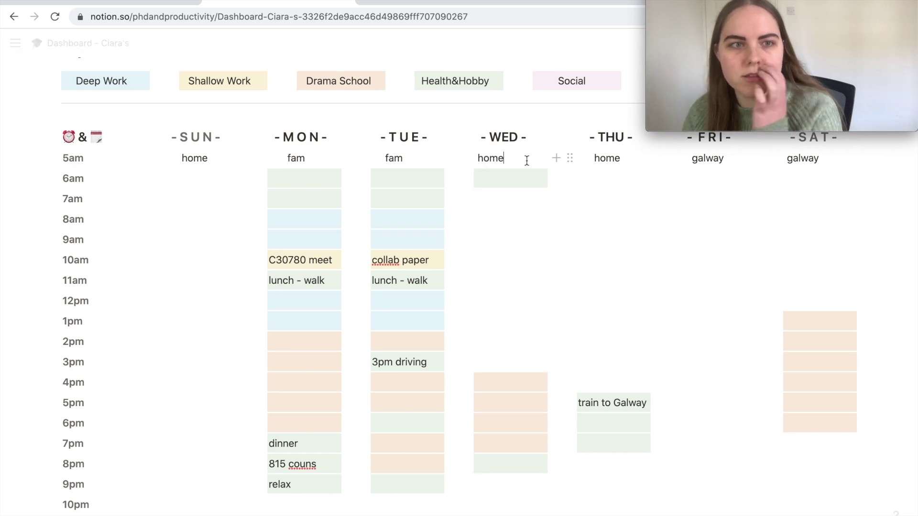
click(467, 198)
mouse_move(407, 276)
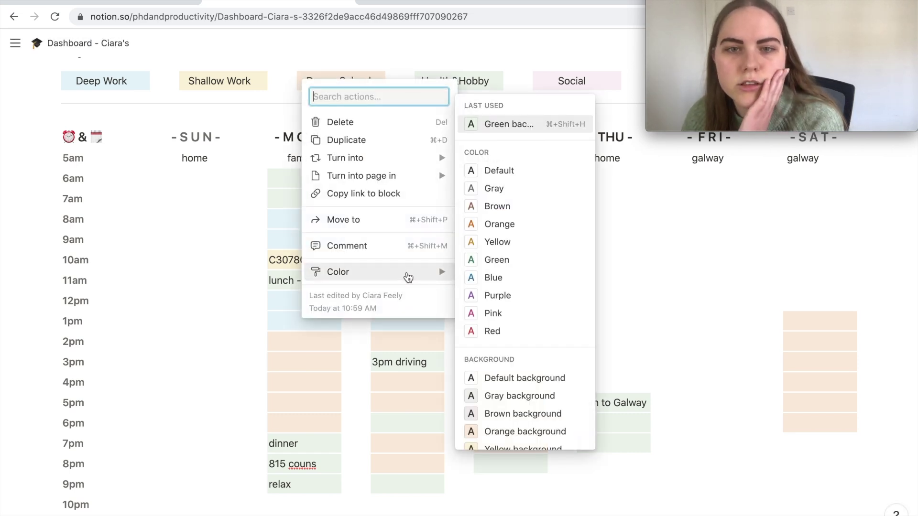
click(499, 366)
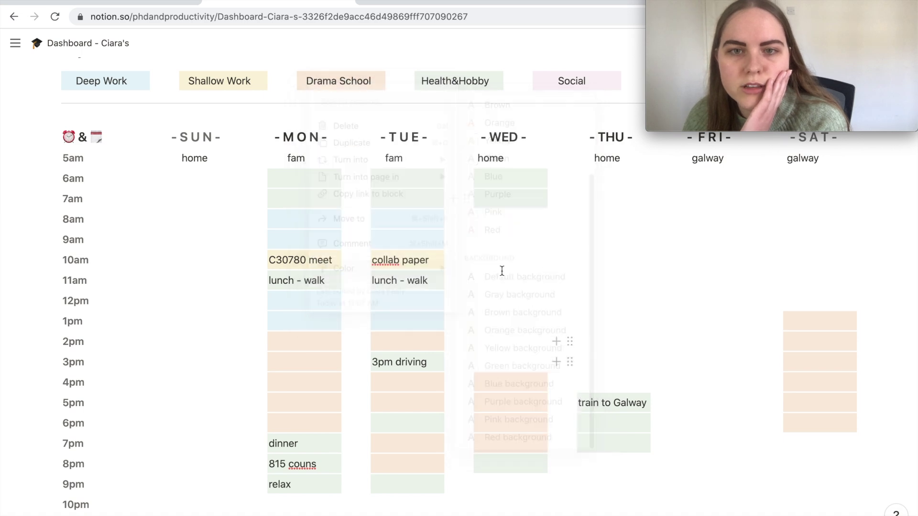
- Give Wednesday's 8am and 9am slots a red background
click(468, 219)
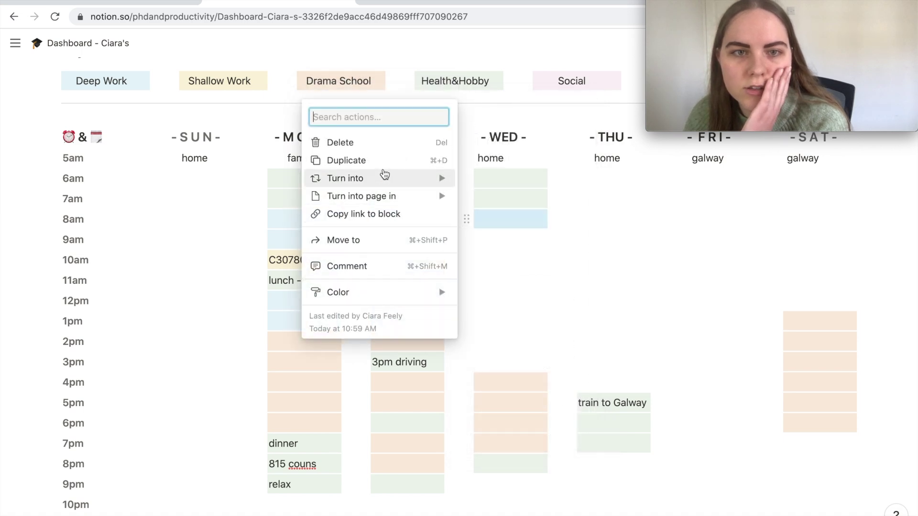
mouse_move(386, 297)
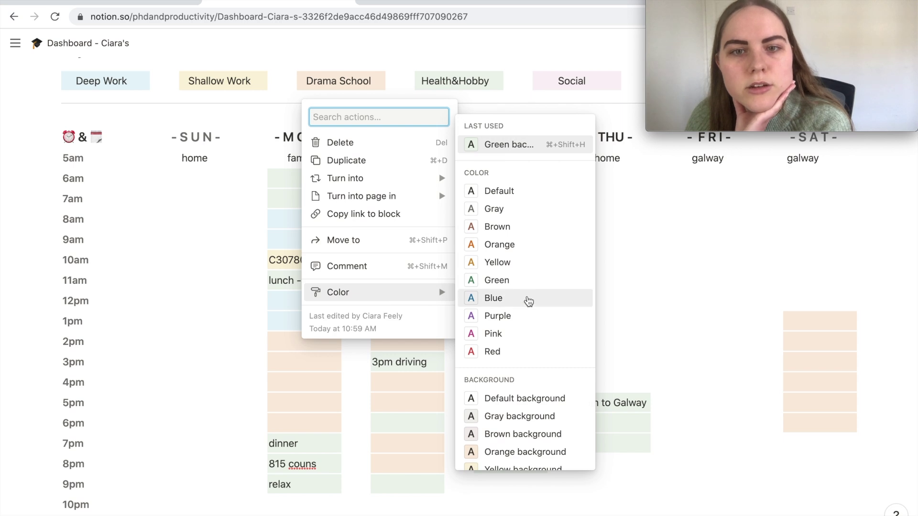
scroll(538, 373, down, 3)
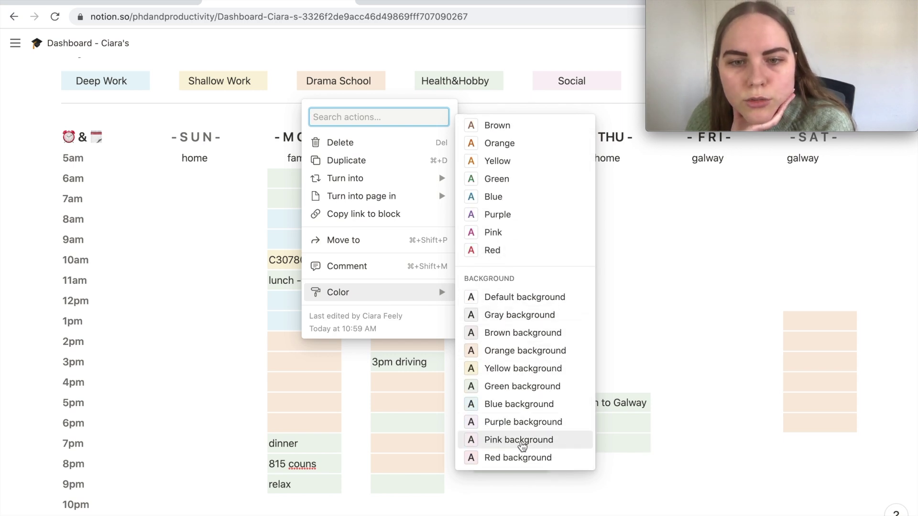
click(524, 458)
- Give Wednesday's 10am and 11am slots a blue background
click(469, 256)
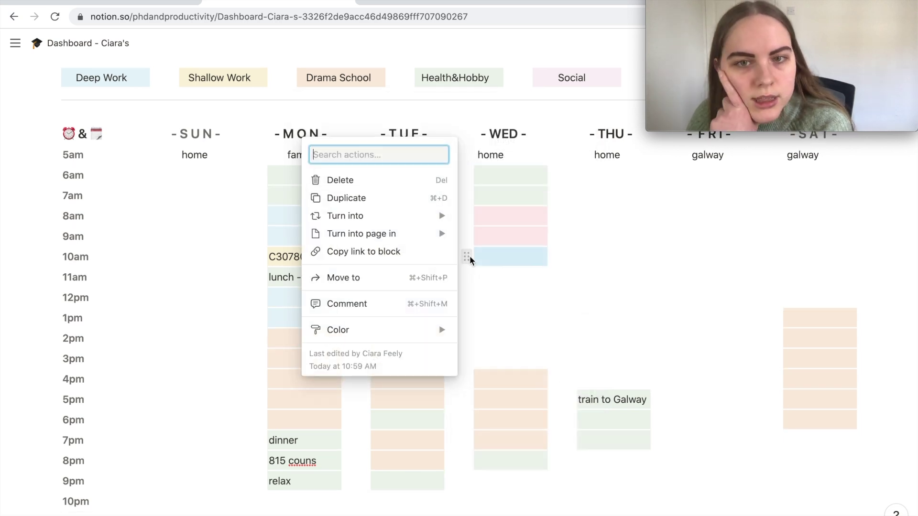
mouse_move(409, 334)
scroll(590, 396, down, 1)
scroll(589, 396, down, 2)
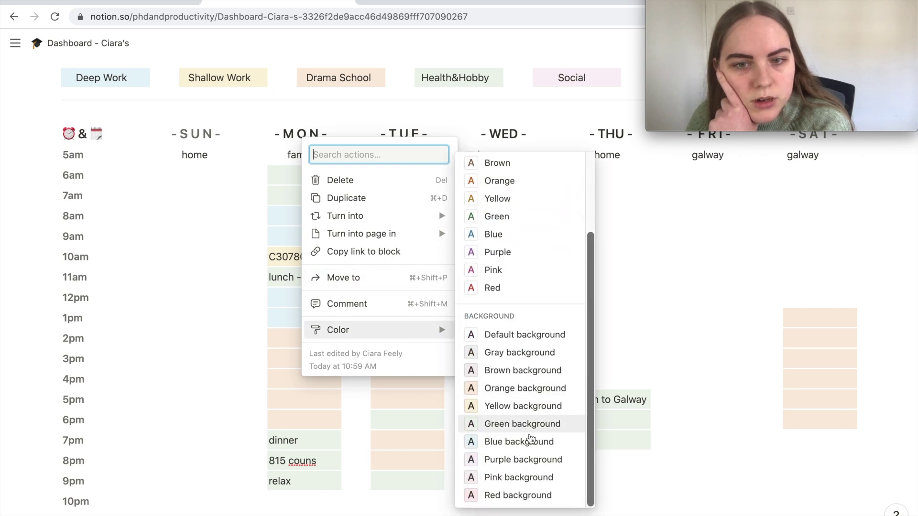
click(526, 386)
- Give Wednesday's 12pm slot a green background and the 1pm and 2pm slots a blue one
click(471, 289)
mouse_move(410, 412)
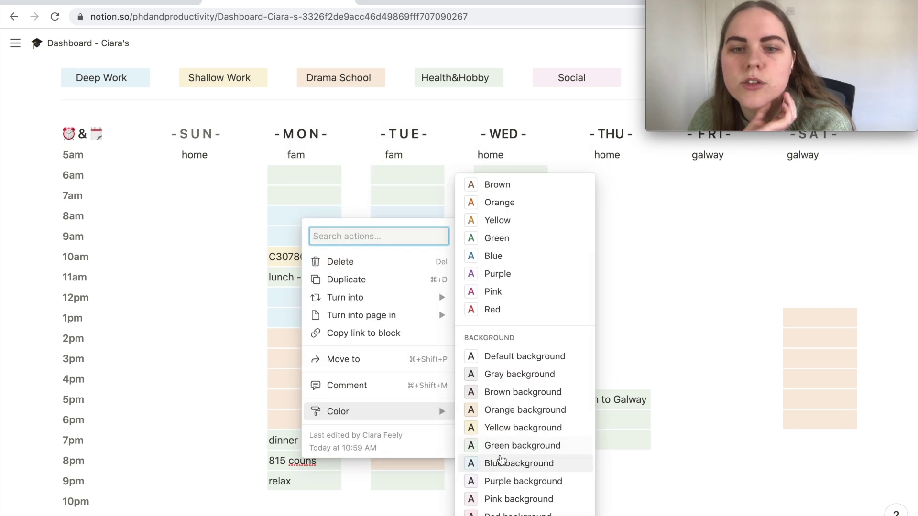
click(496, 445)
- Give Wednesday's 3pm slot a yellow background
click(468, 360)
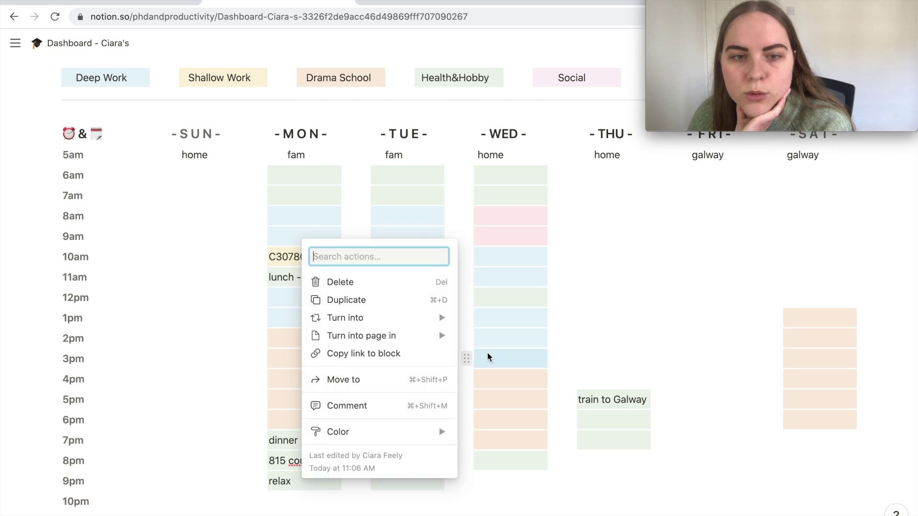
mouse_move(417, 442)
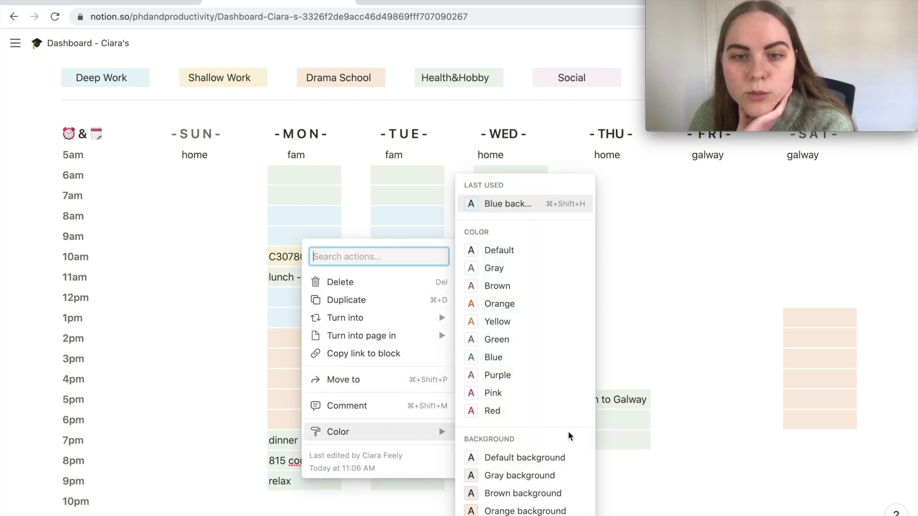
scroll(567, 434, down, 2)
click(567, 430)
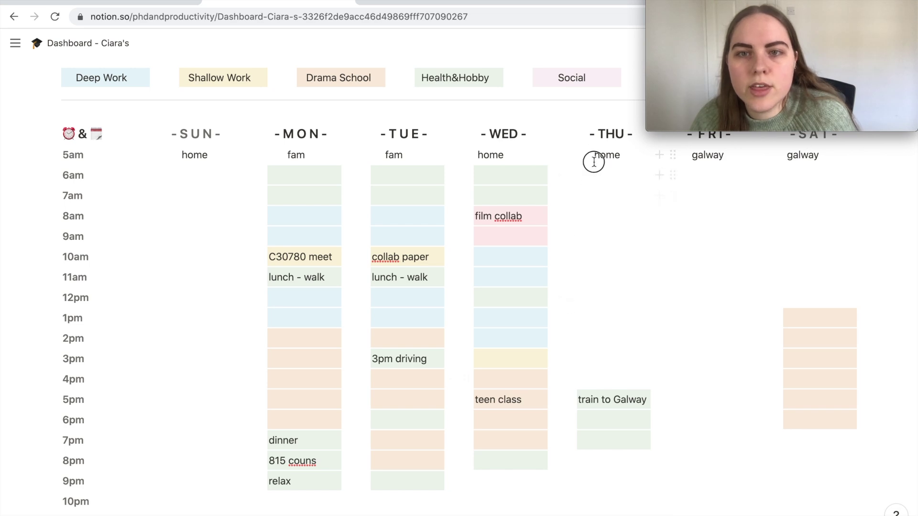
- Clear the "home" entry from Thursday's 5am slot
key(Return)
key(BackSpace)
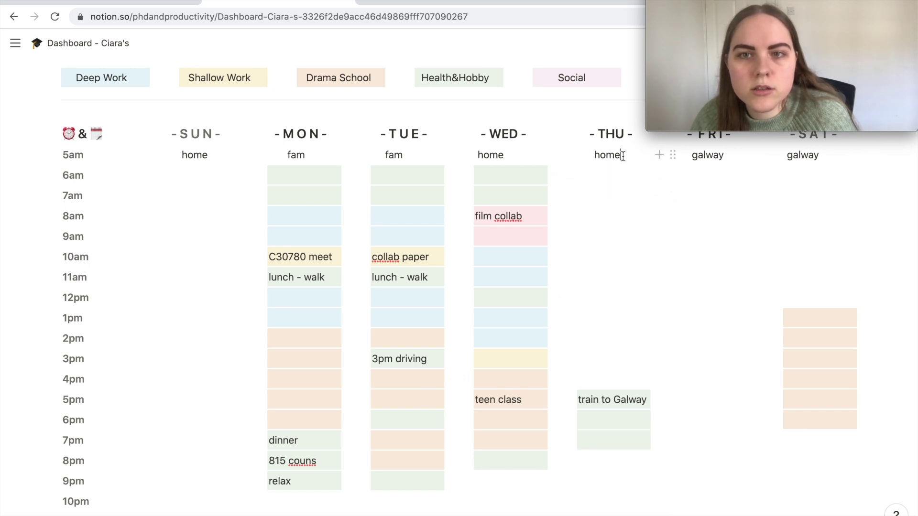
key(BackSpace)
key(BackSpace)
key(BackSpace)
- Give Thursday's 5am and 6am slots a green background
scroll(621, 156, up, 1)
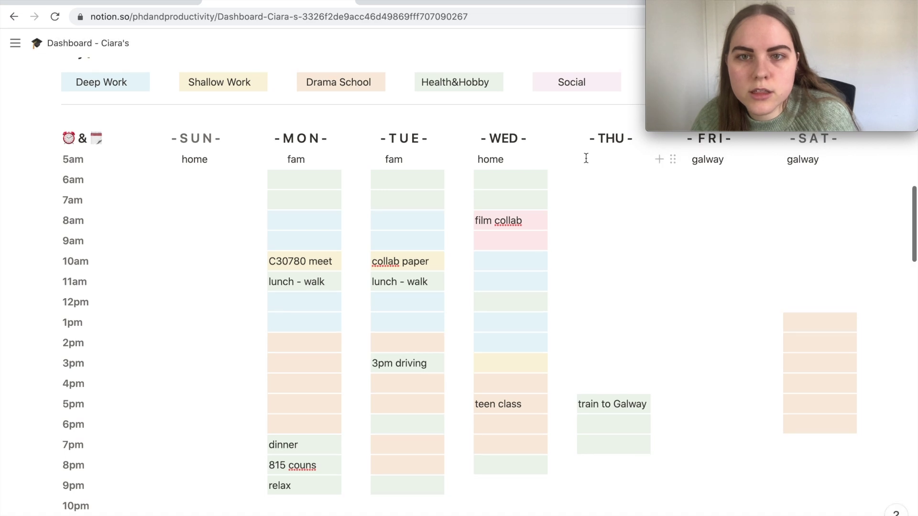
click(573, 159)
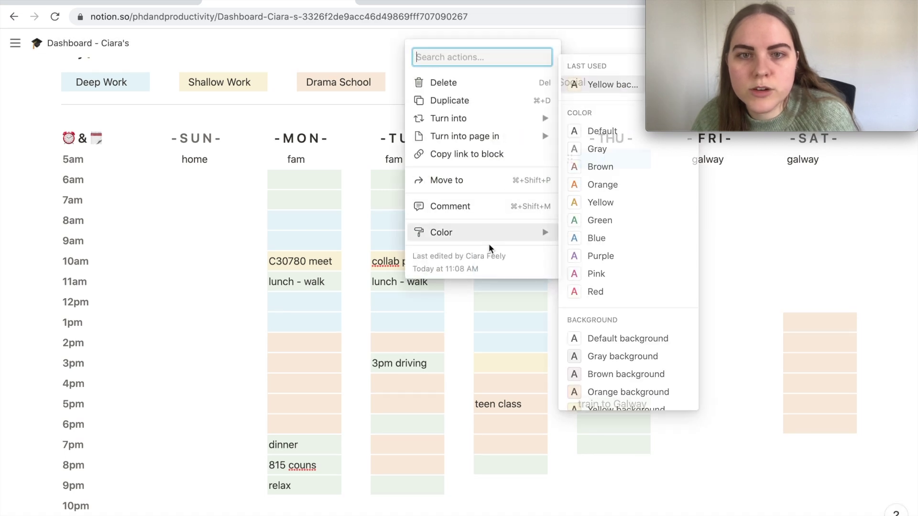
mouse_move(520, 242)
click(592, 238)
- Give Thursday's 7am and 8am slots a red background
click(570, 200)
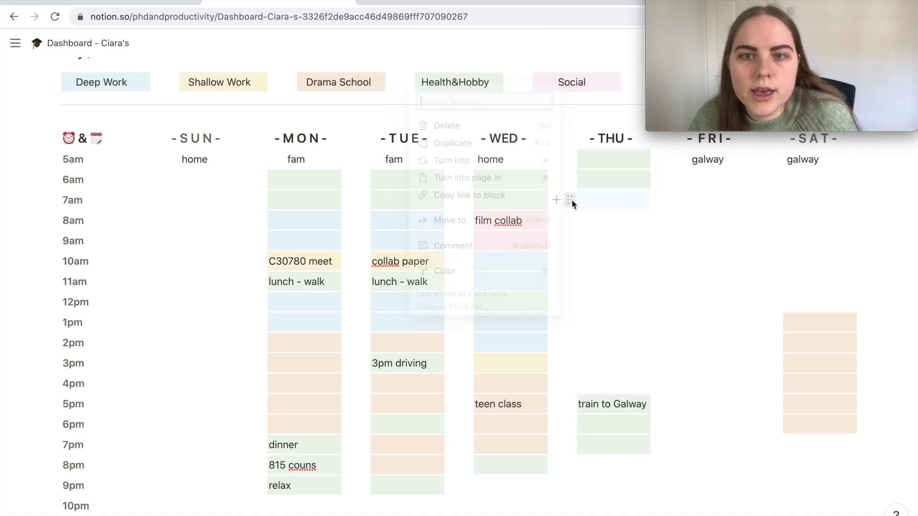
mouse_move(545, 276)
scroll(597, 325, down, 2)
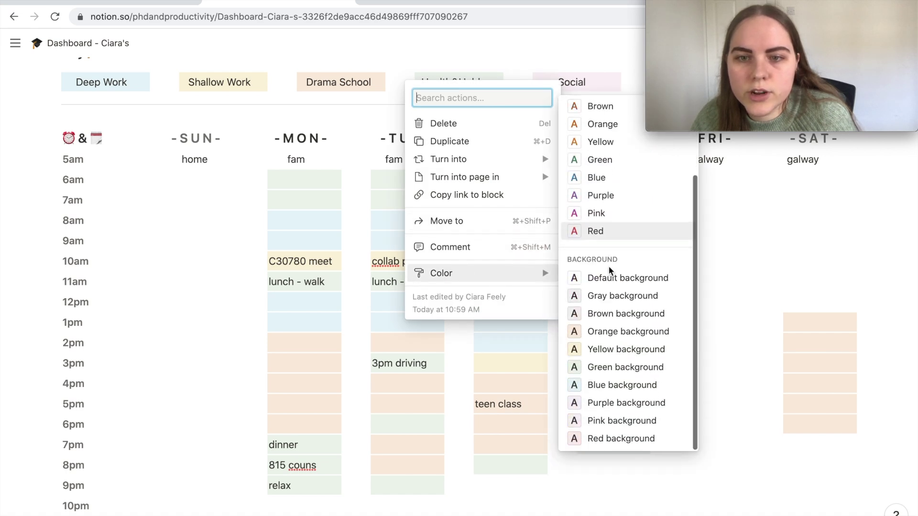
click(601, 330)
- Give Thursday's slots from 9am to 3pm an orange background
click(570, 240)
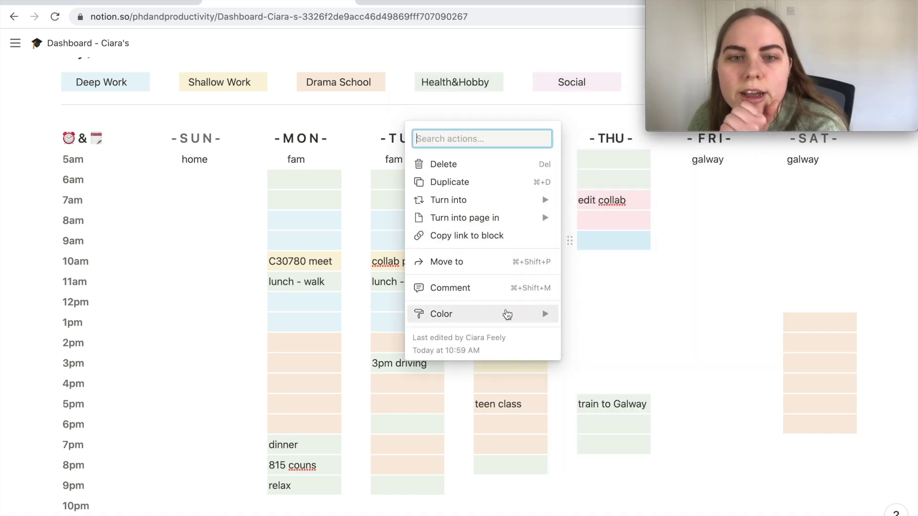
mouse_move(506, 313)
scroll(583, 335, down, 3)
click(595, 371)
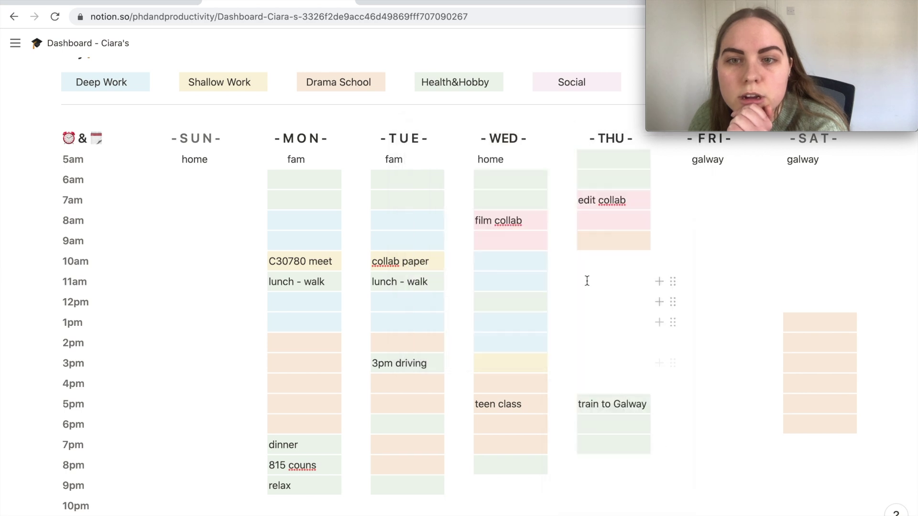
click(571, 260)
mouse_move(541, 334)
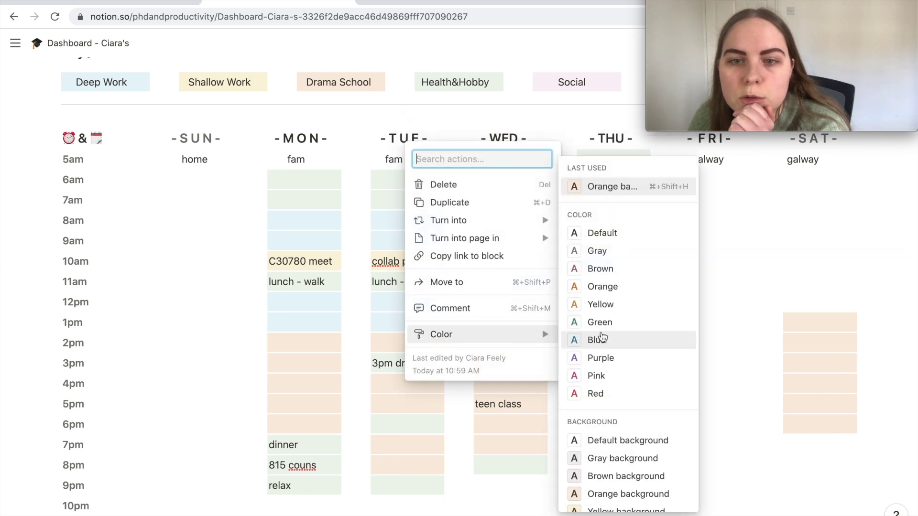
scroll(604, 356, down, 3)
click(604, 393)
click(575, 364)
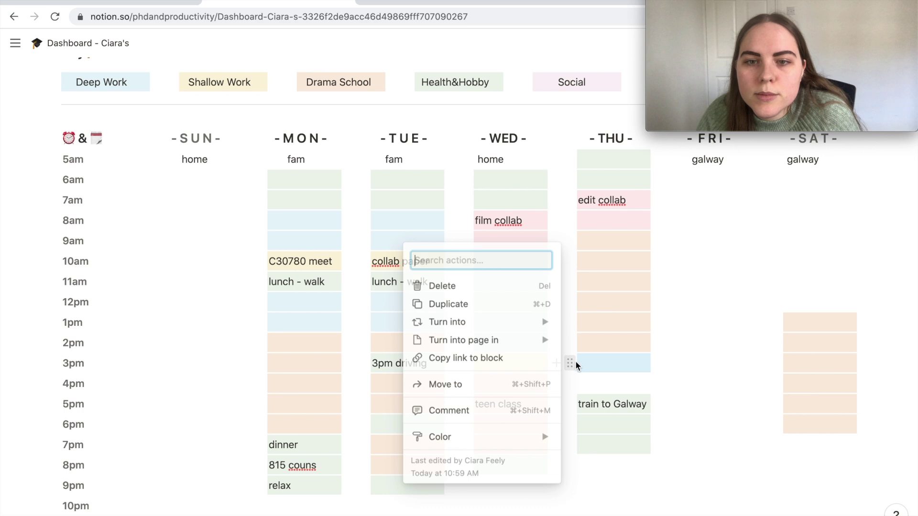
- Give Thursday's 12pm and 4pm slots a green background
click(593, 385)
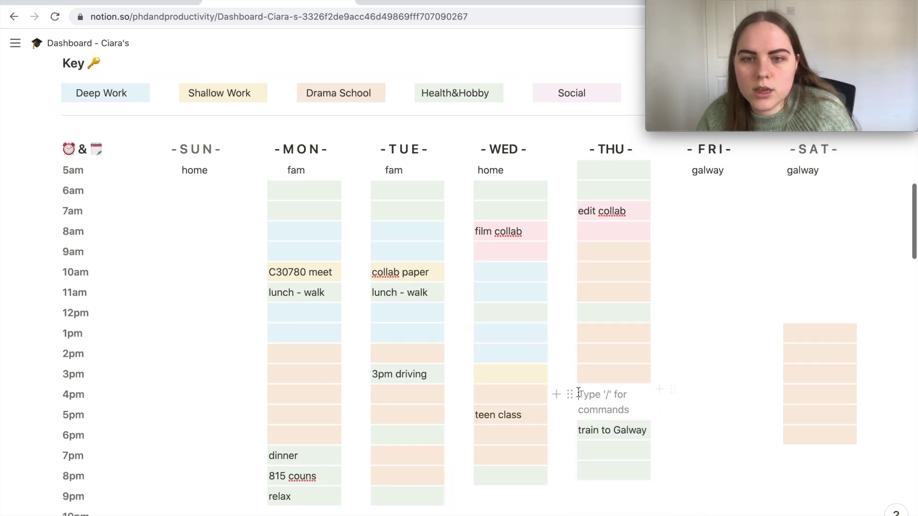
click(570, 395)
mouse_move(518, 472)
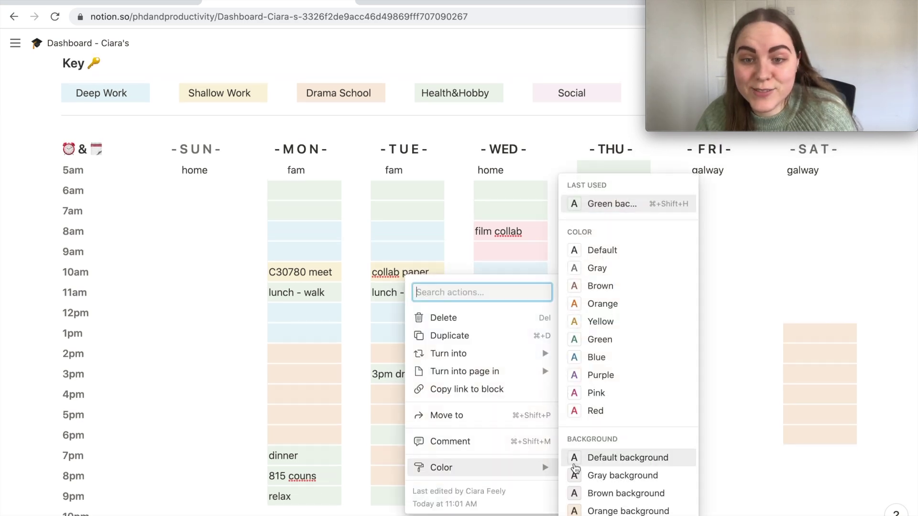
scroll(586, 460, down, 3)
click(589, 442)
scroll(583, 330, down, 1)
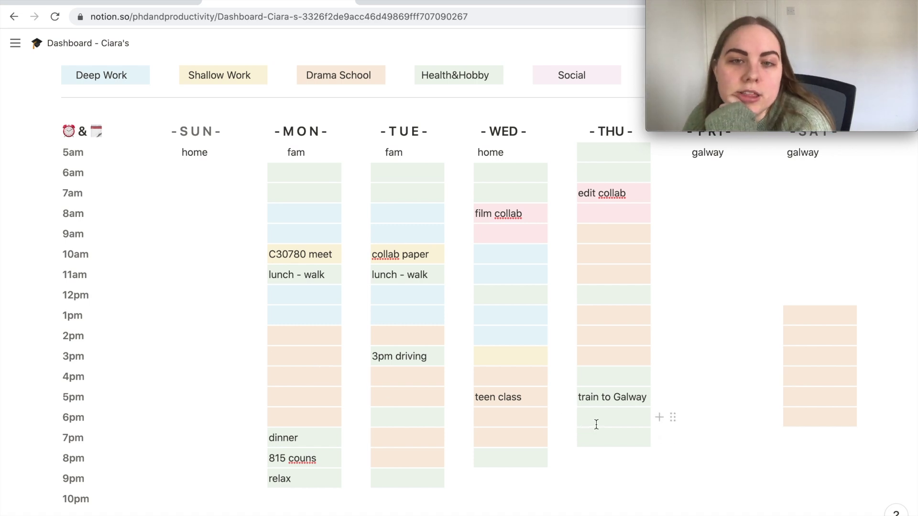
scroll(596, 424, up, 1)
scroll(596, 423, down, 2)
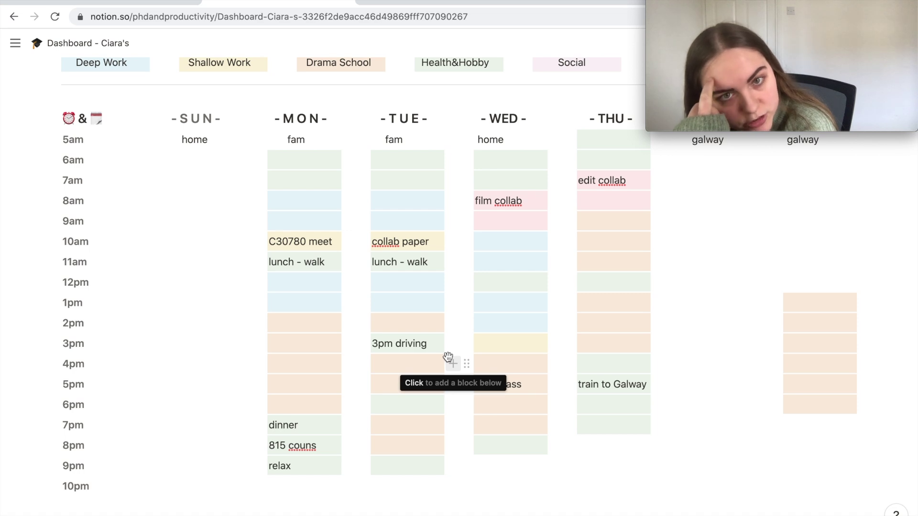
click(144, 366)
key(Escape)
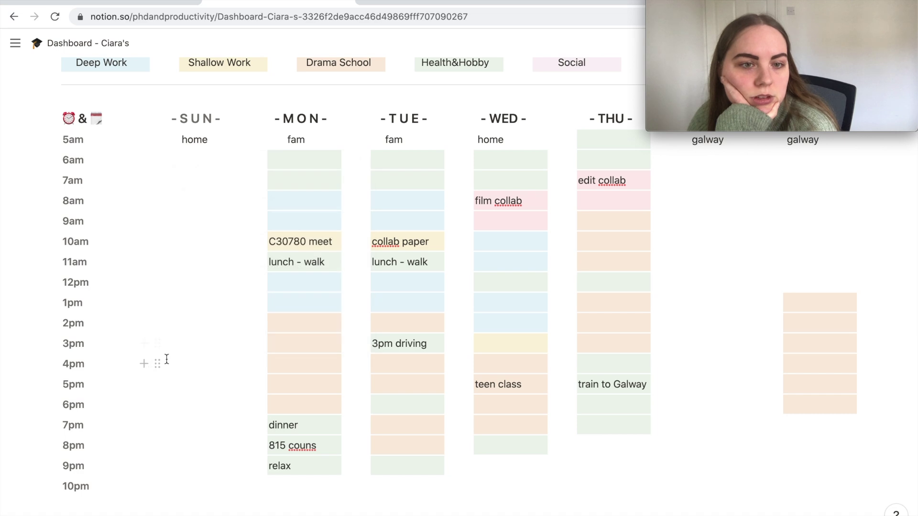
click(174, 345)
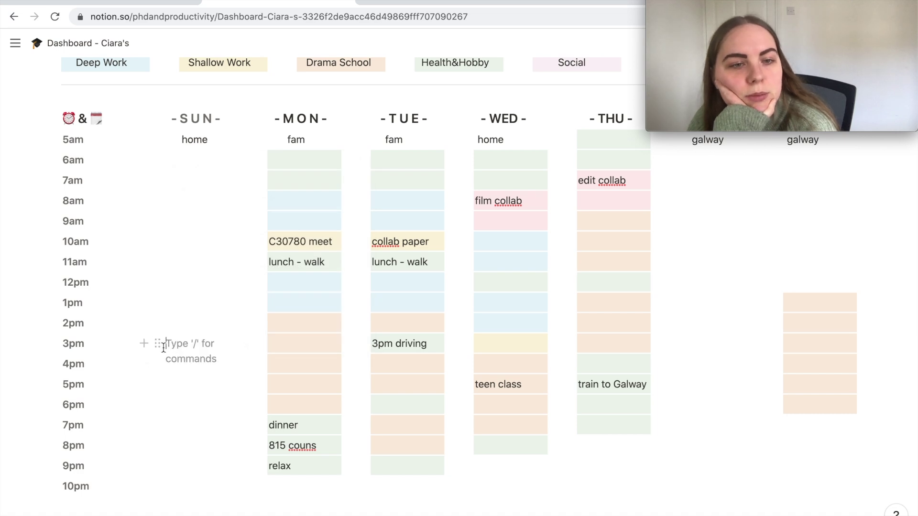
click(157, 343)
mouse_move(203, 417)
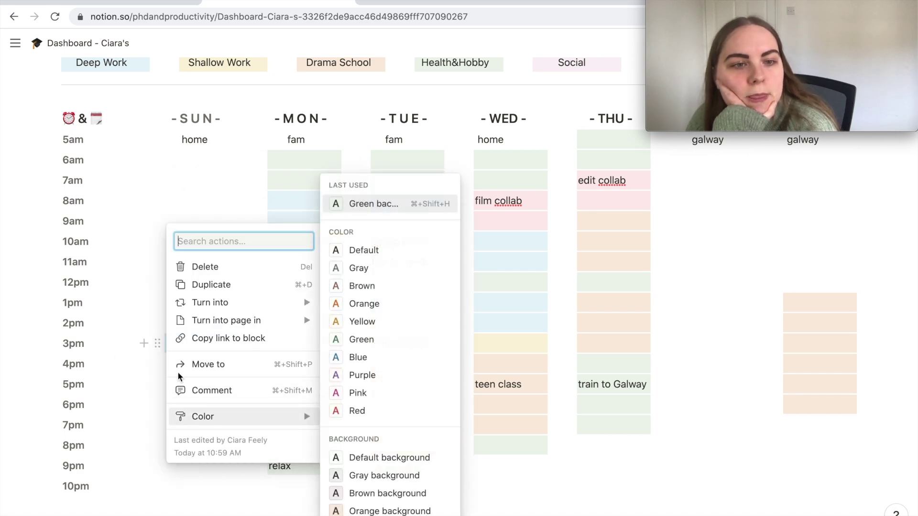
click(145, 343)
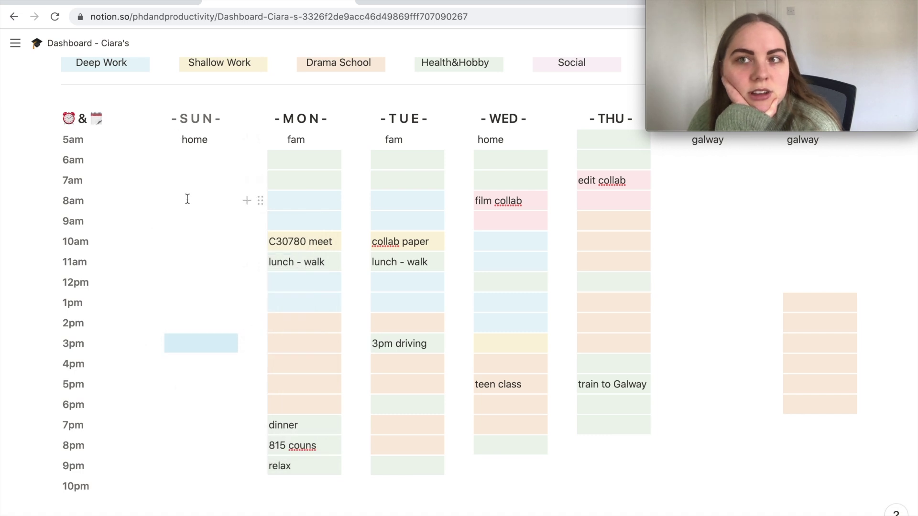
- Give Sunday's 11am, 12pm and 1pm slots a red background
click(171, 262)
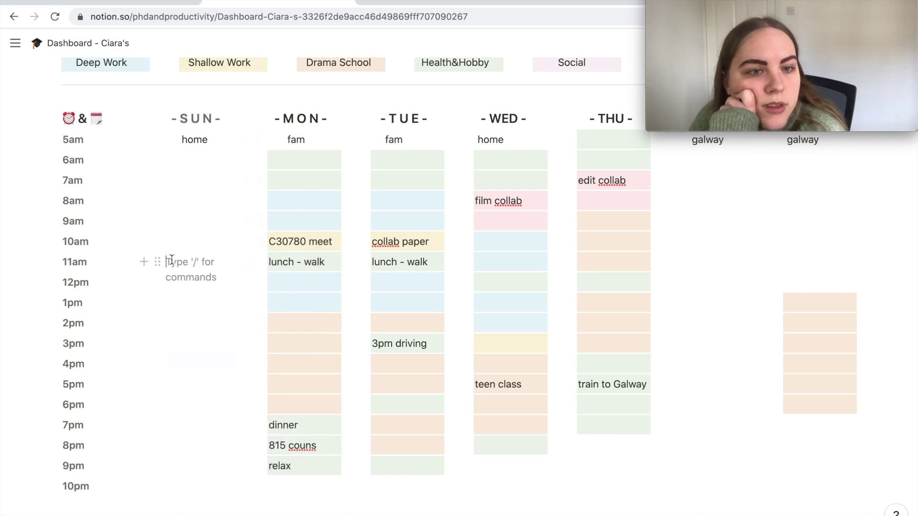
click(158, 260)
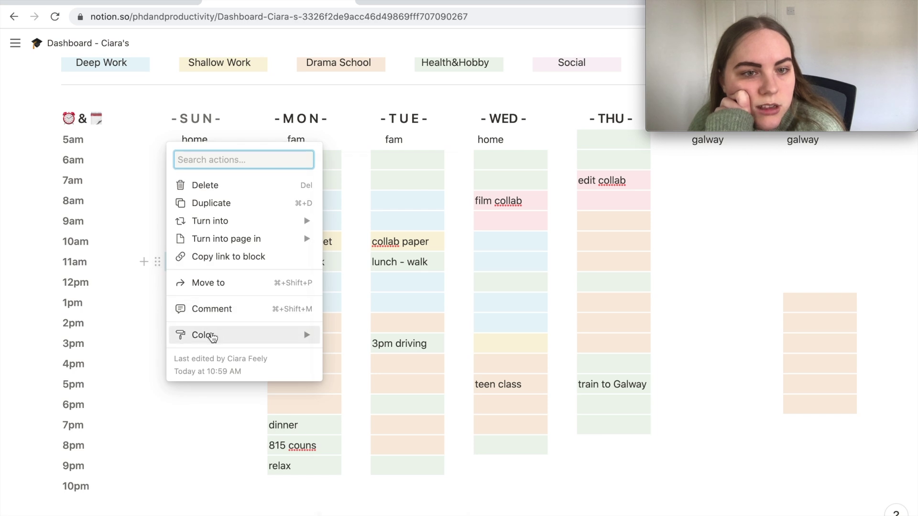
mouse_move(211, 334)
click(158, 283)
mouse_move(232, 365)
mouse_move(281, 354)
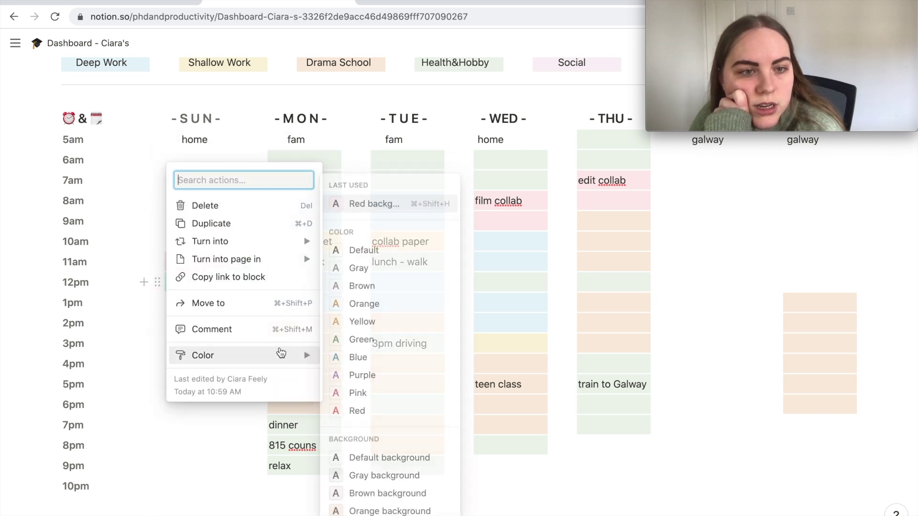
click(399, 391)
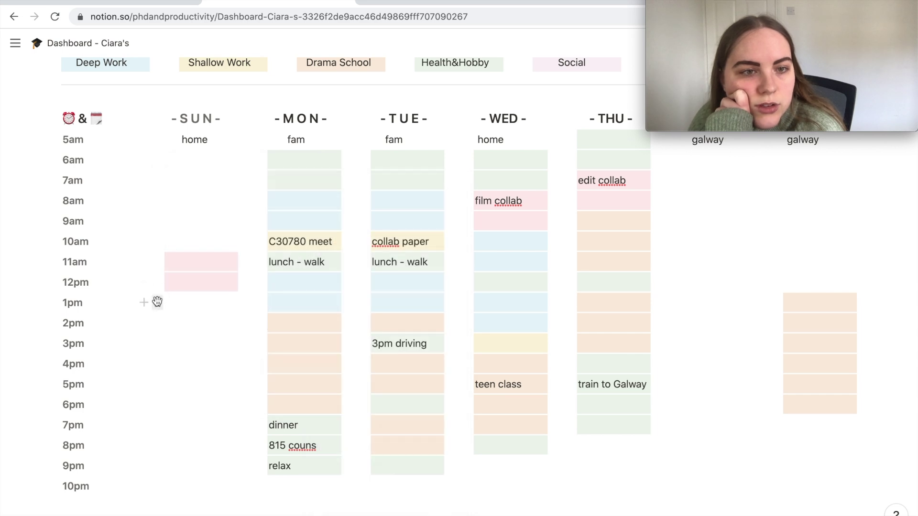
click(158, 303)
mouse_move(205, 376)
click(359, 494)
- Give Sunday's slots from 2pm to 4pm a green background
click(157, 323)
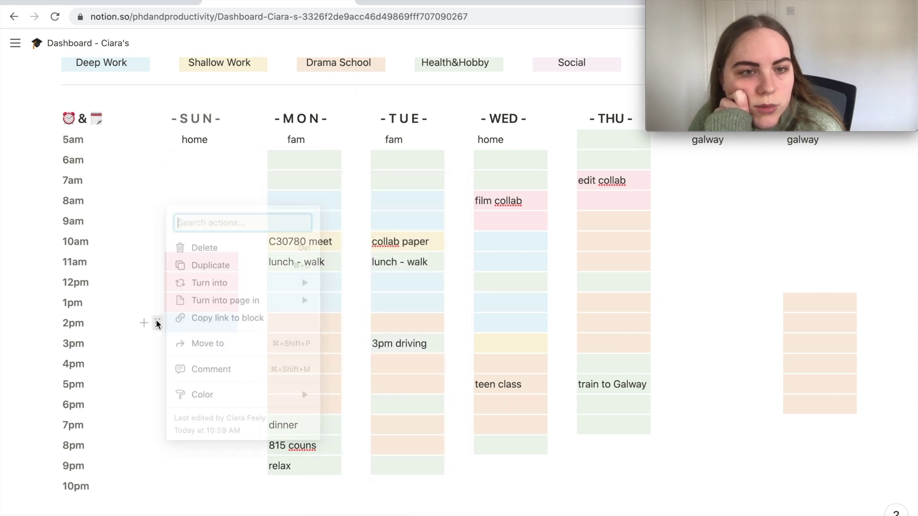
mouse_move(256, 396)
scroll(354, 393, down, 2)
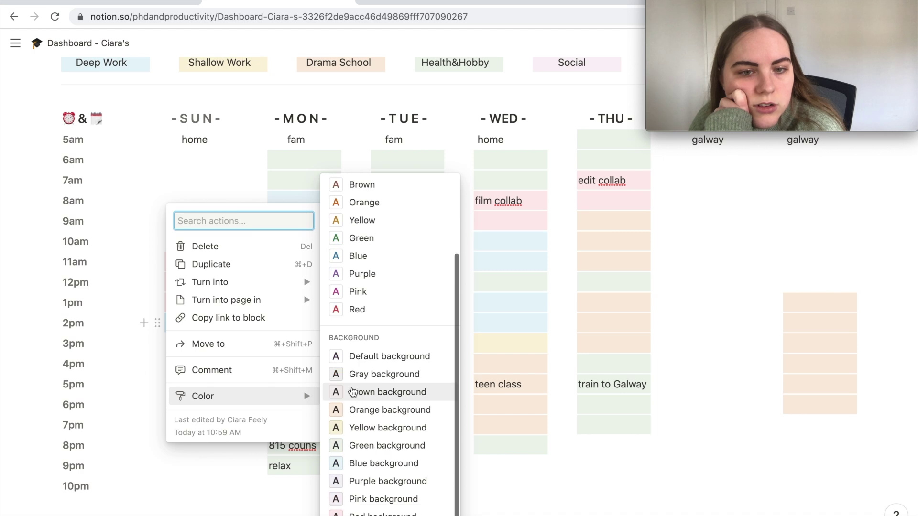
click(353, 445)
click(157, 343)
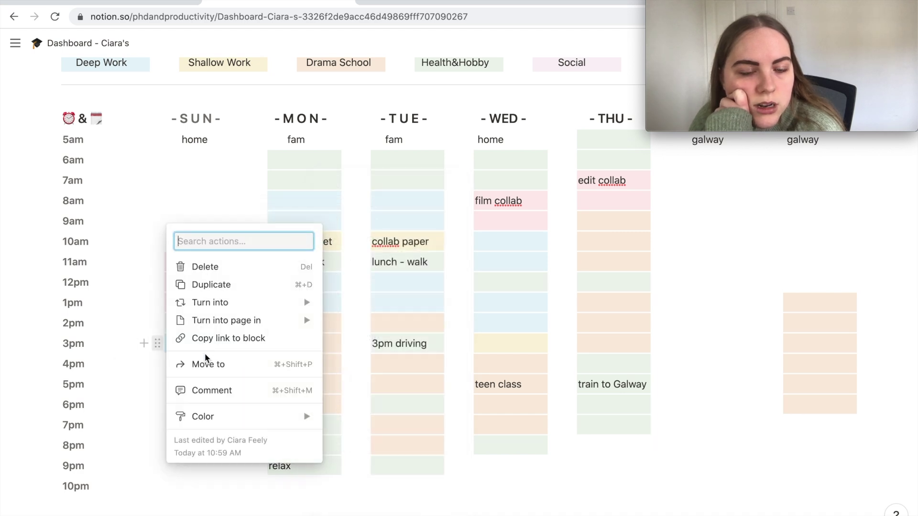
mouse_move(232, 418)
scroll(411, 430, down, 2)
click(388, 444)
- Give Sunday's slots from 5pm to 8pm an orange background and the 9pm slot a green background
click(157, 384)
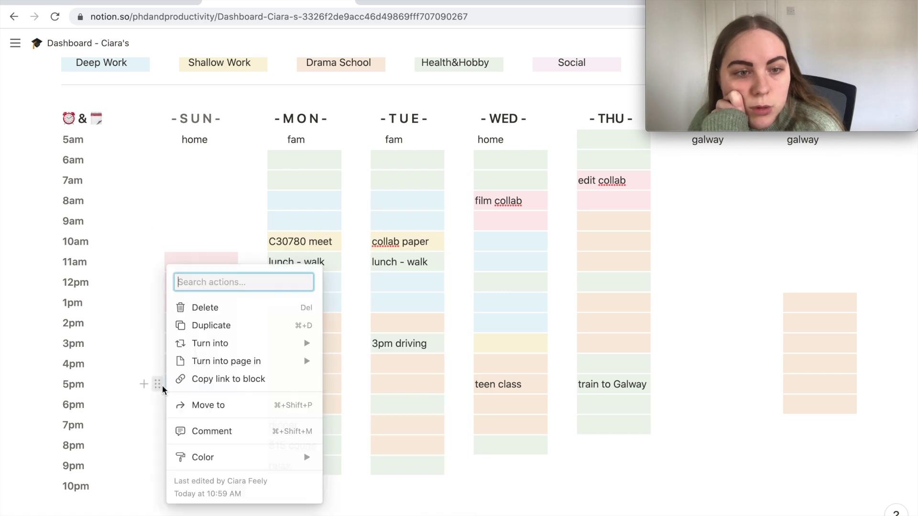
mouse_move(193, 466)
scroll(351, 458, down, 3)
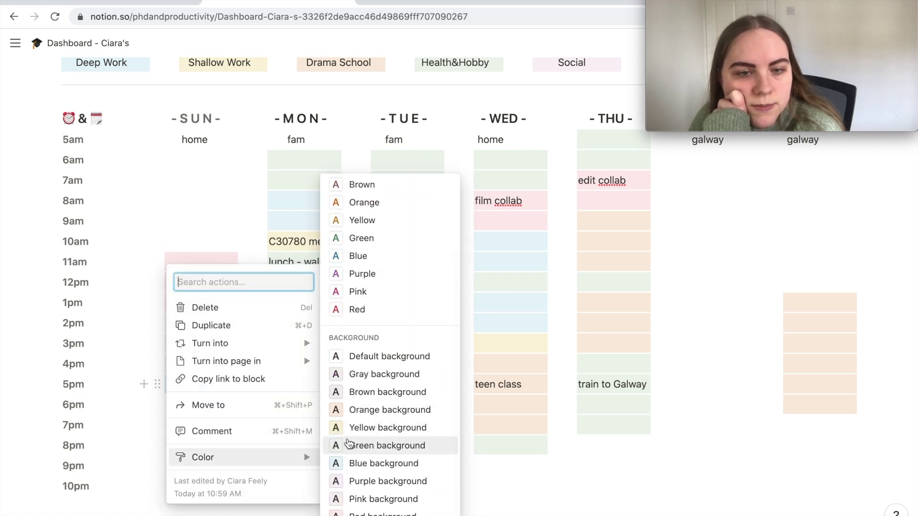
click(349, 445)
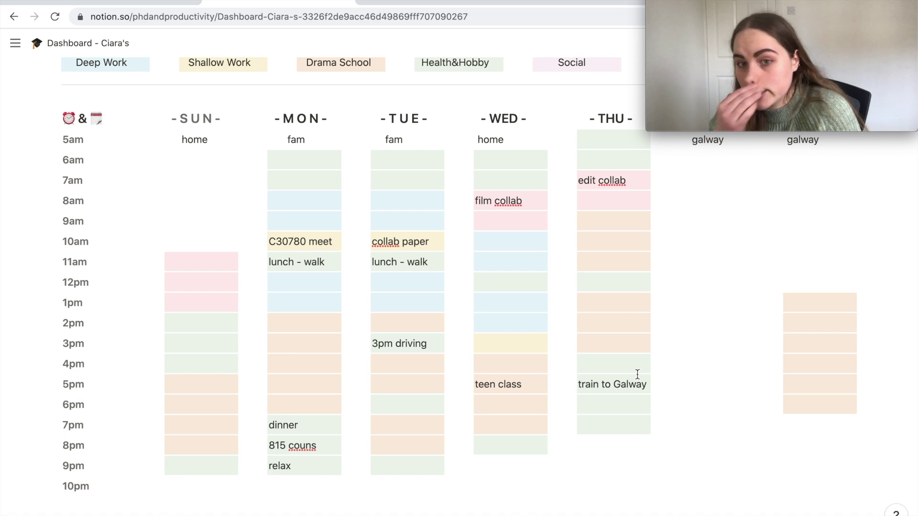
- Enter "reset activities" in Sunday's 3pm slot
scroll(637, 378, up, 1)
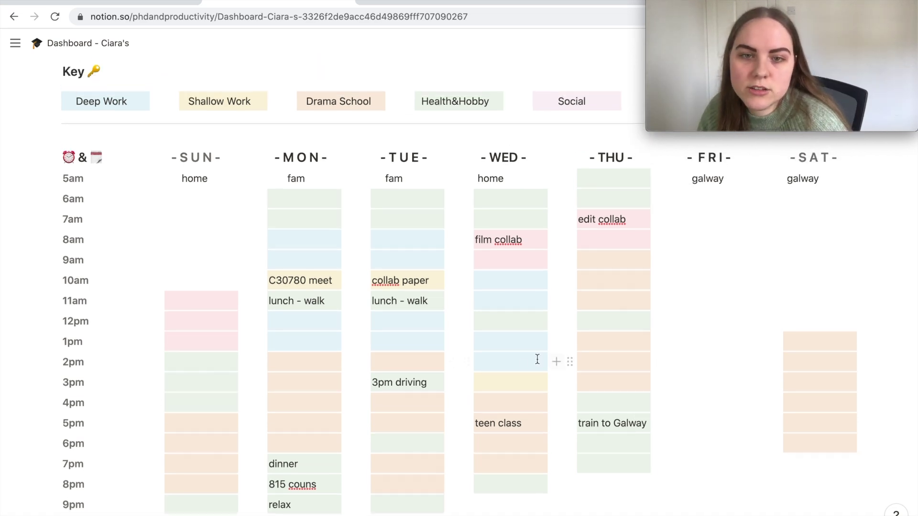
click(212, 391)
text(res)
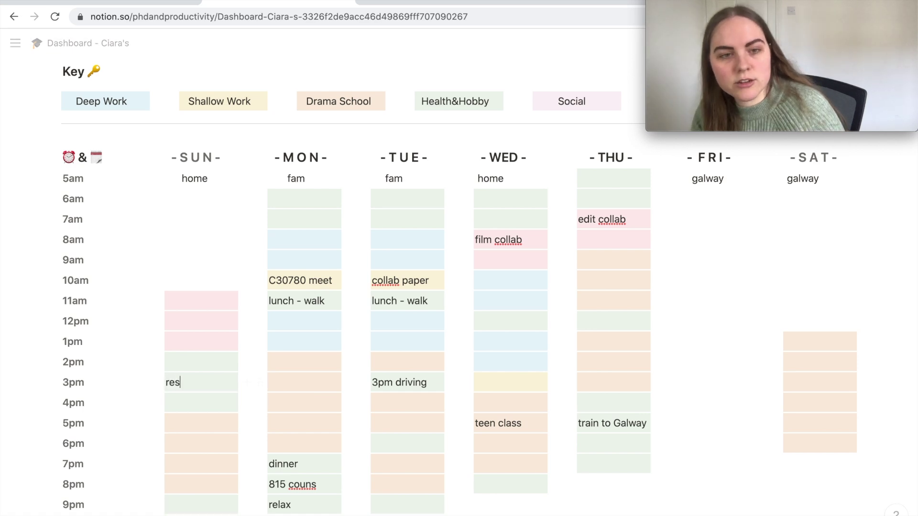
text(et activities)
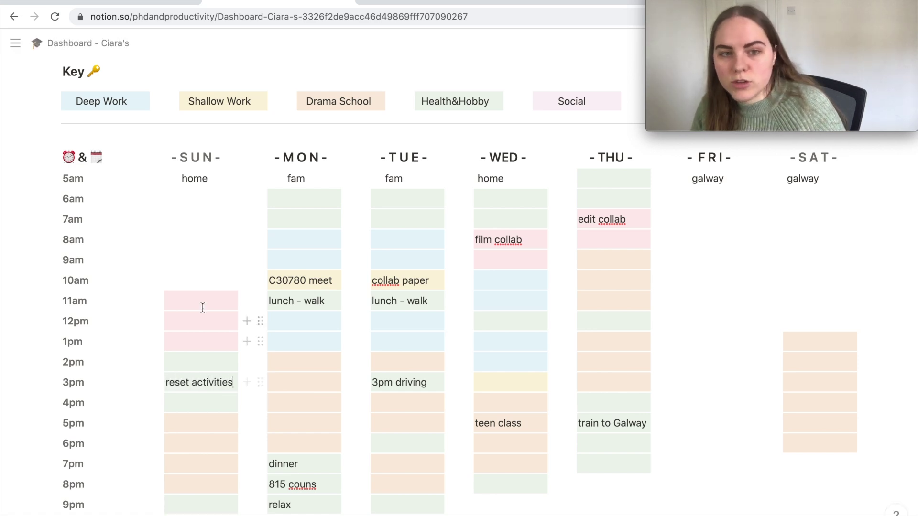
- Enter "edit this video" in Sunday's 12pm slot
click(207, 321)
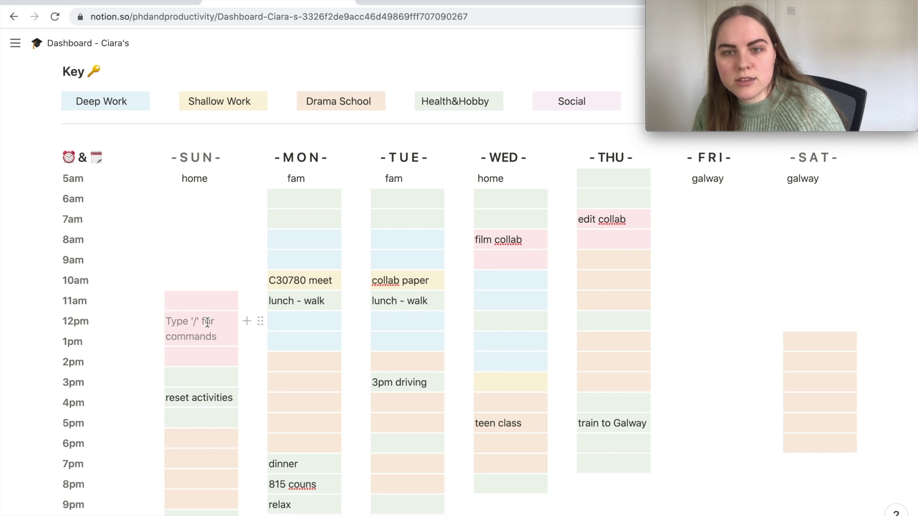
scroll(207, 322, down, 1)
scroll(207, 324, up, 1)
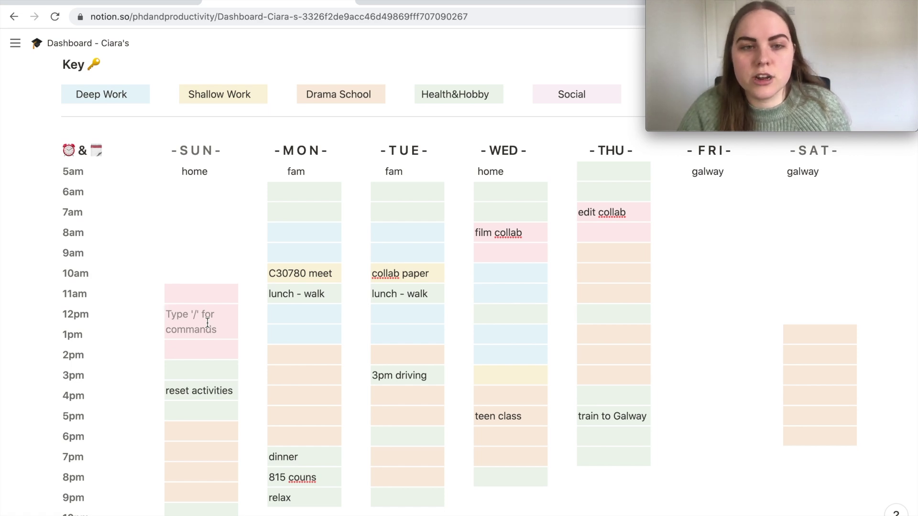
scroll(351, 282, down, 1)
scroll(396, 271, down, 1)
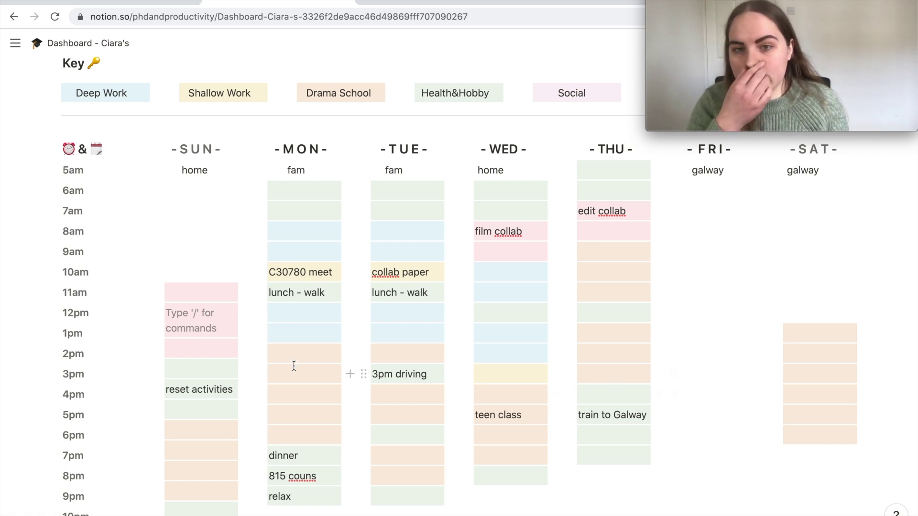
scroll(471, 371, down, 2)
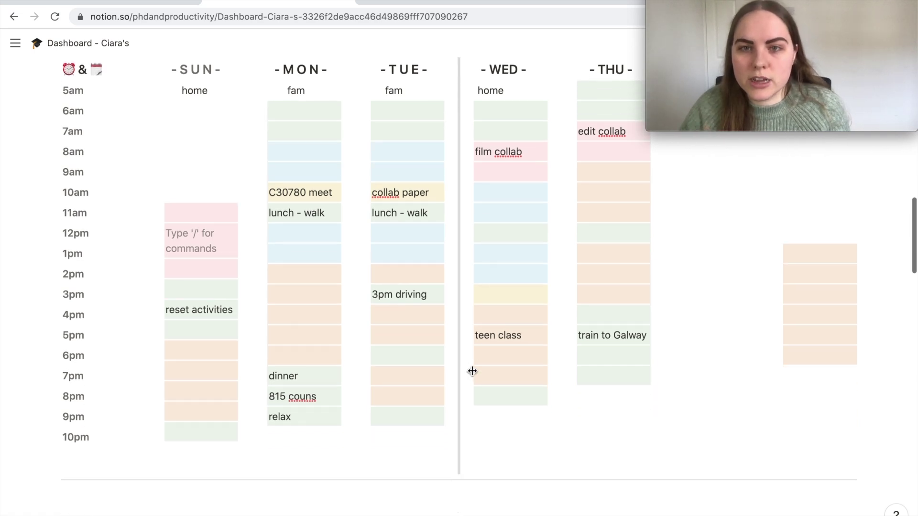
scroll(626, 357, up, 1)
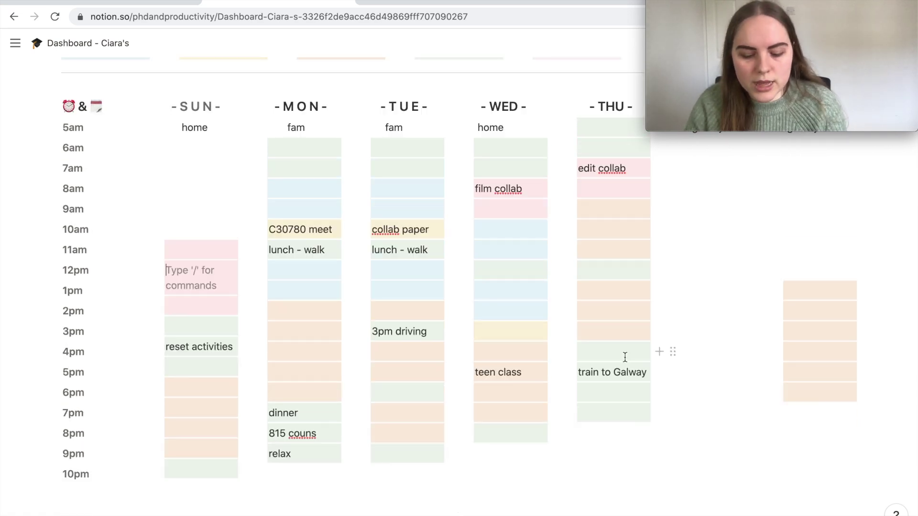
text(edit this video)
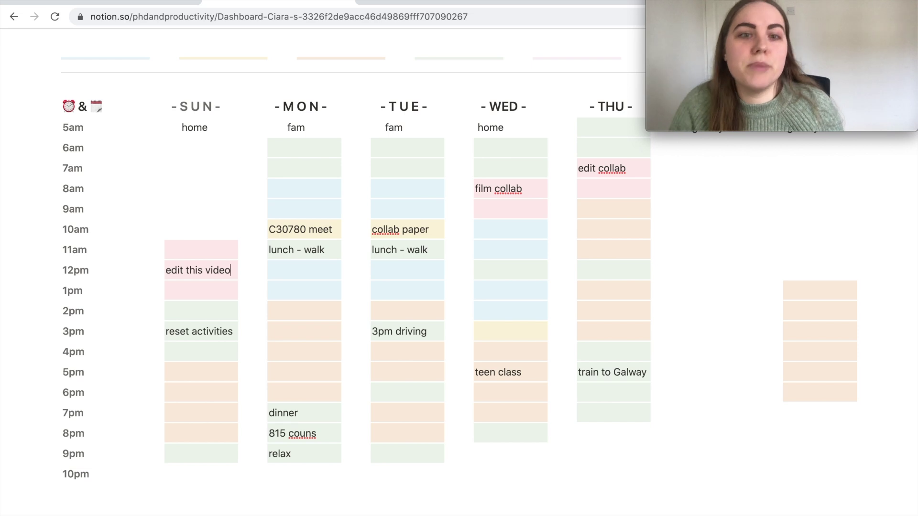